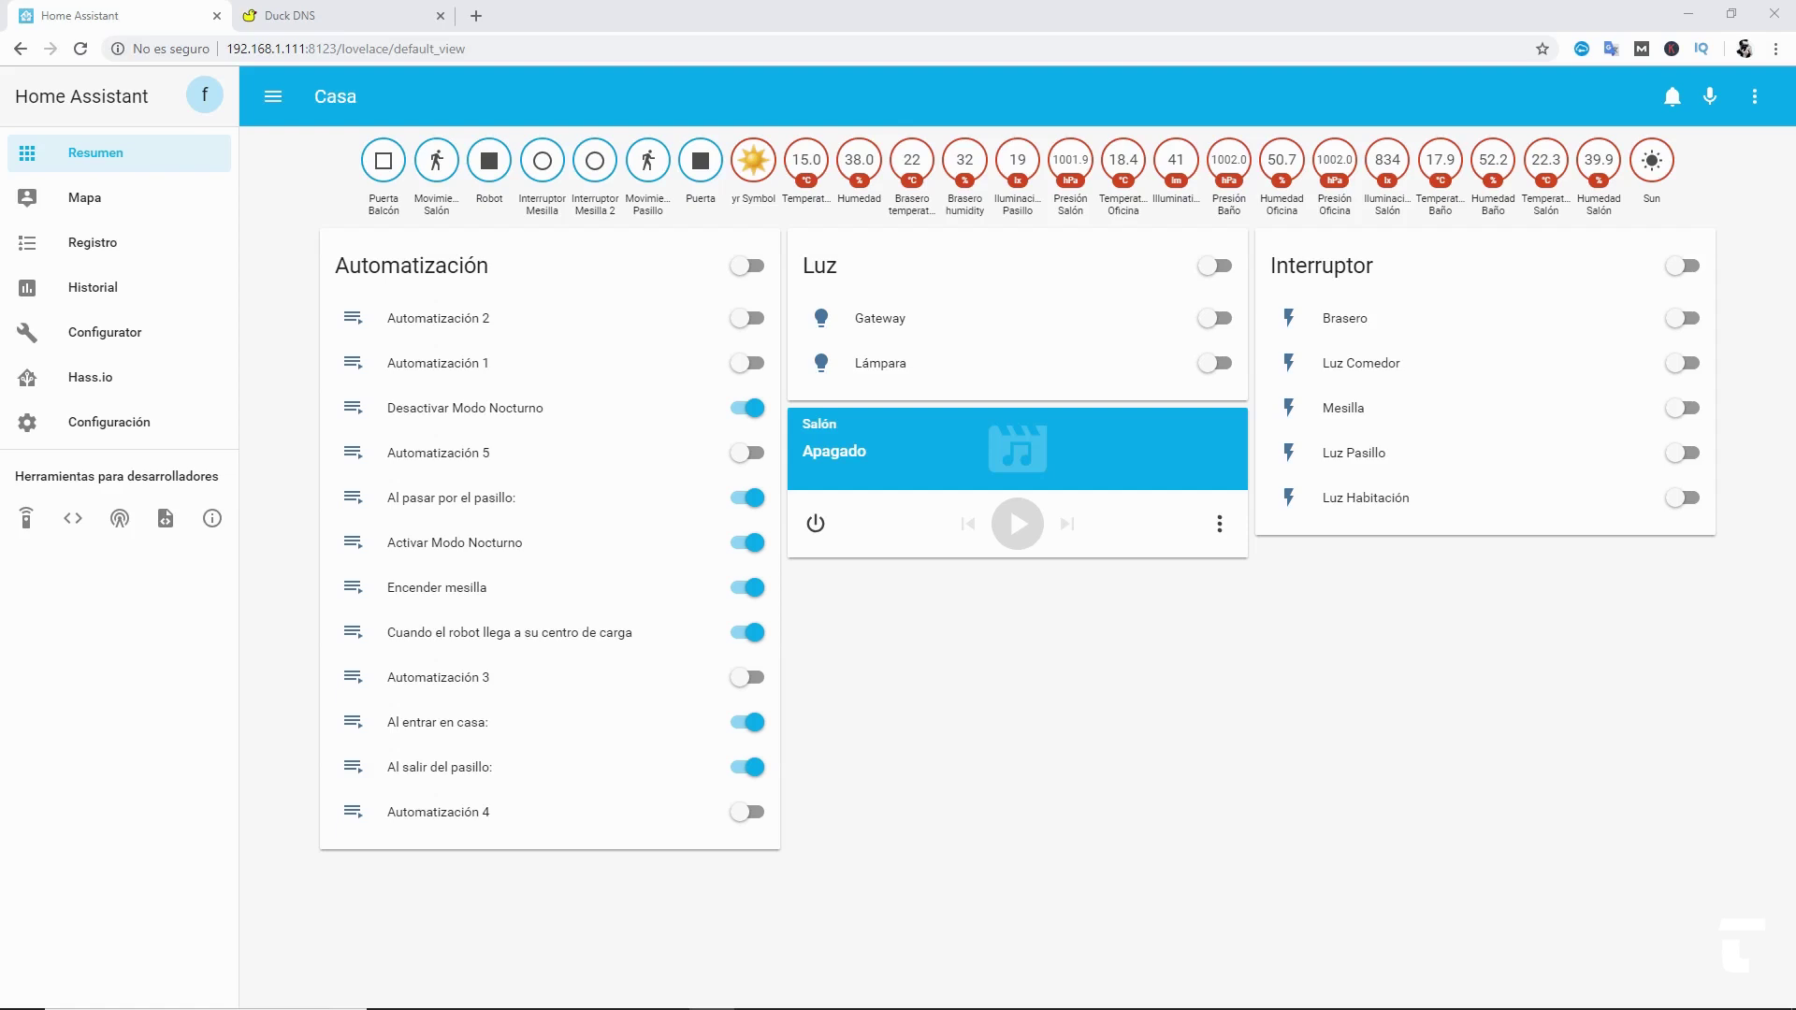
- Switch from the Home Assistant tab to the Duck DNS website tab
key("ctrl+Tab")
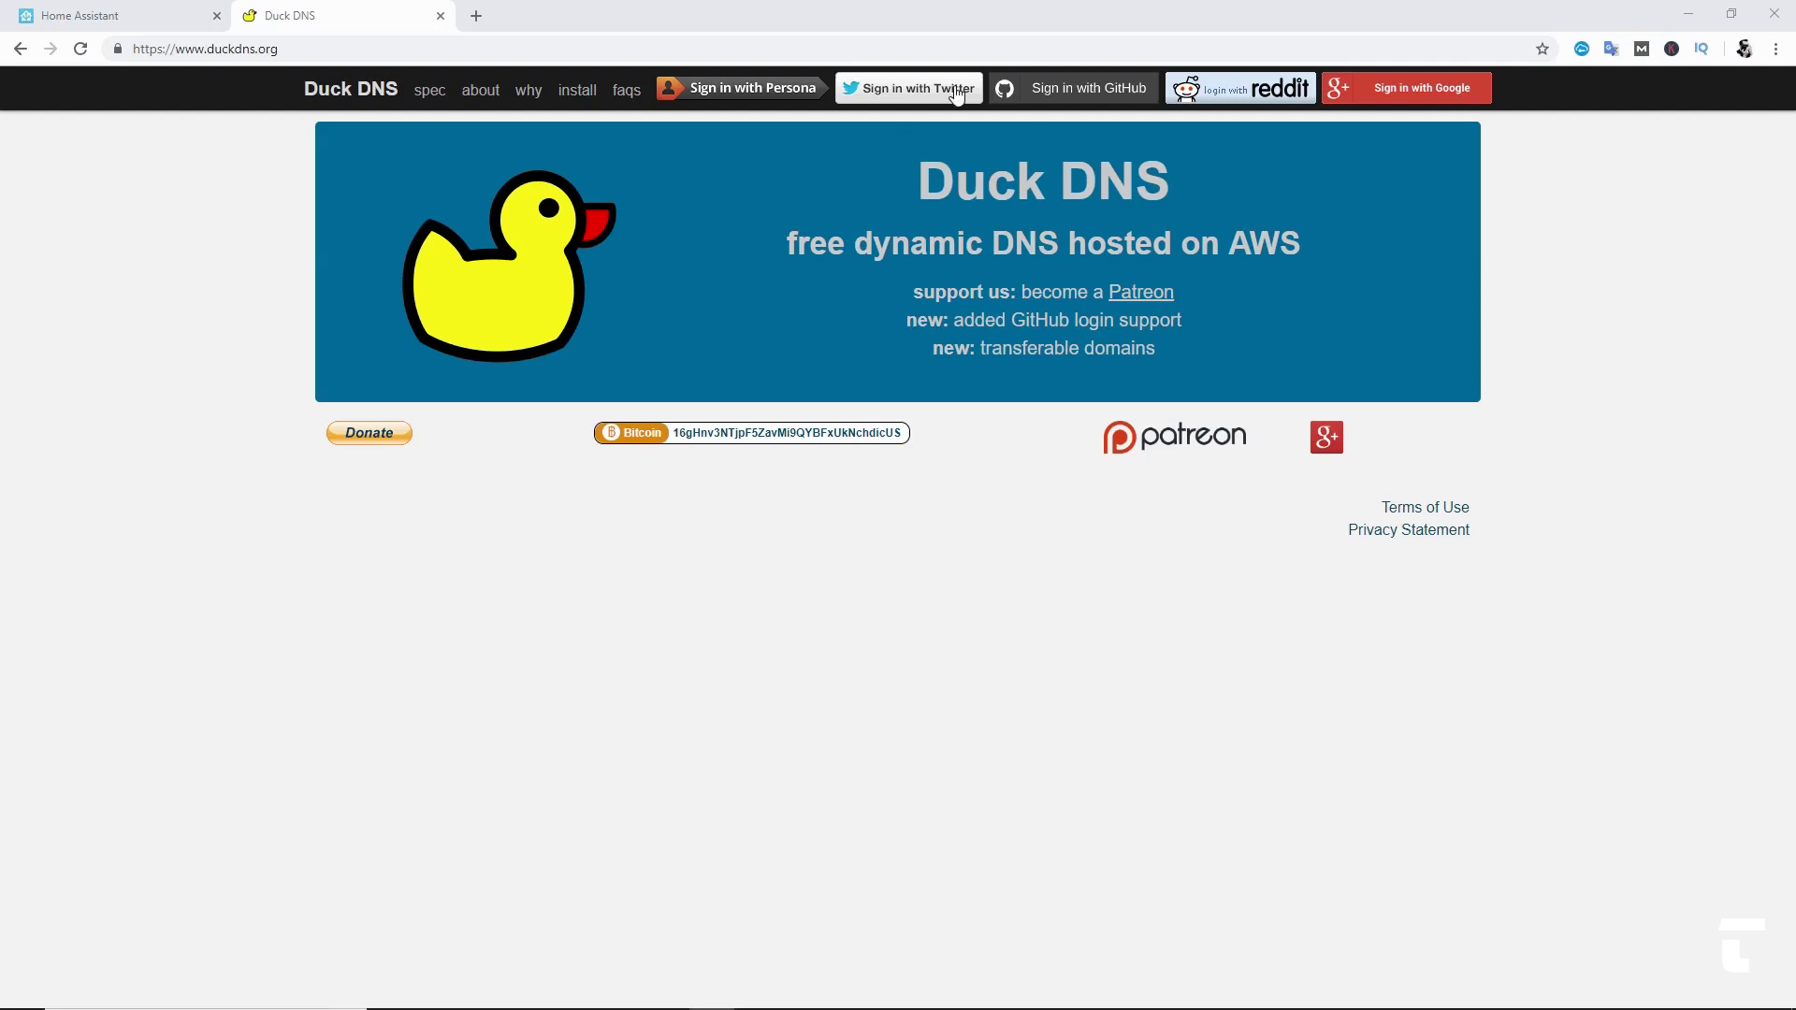
- Sign in to Duck DNS, add a new duckdns.org subdomain, and copy the account token
left_click(1427, 93)
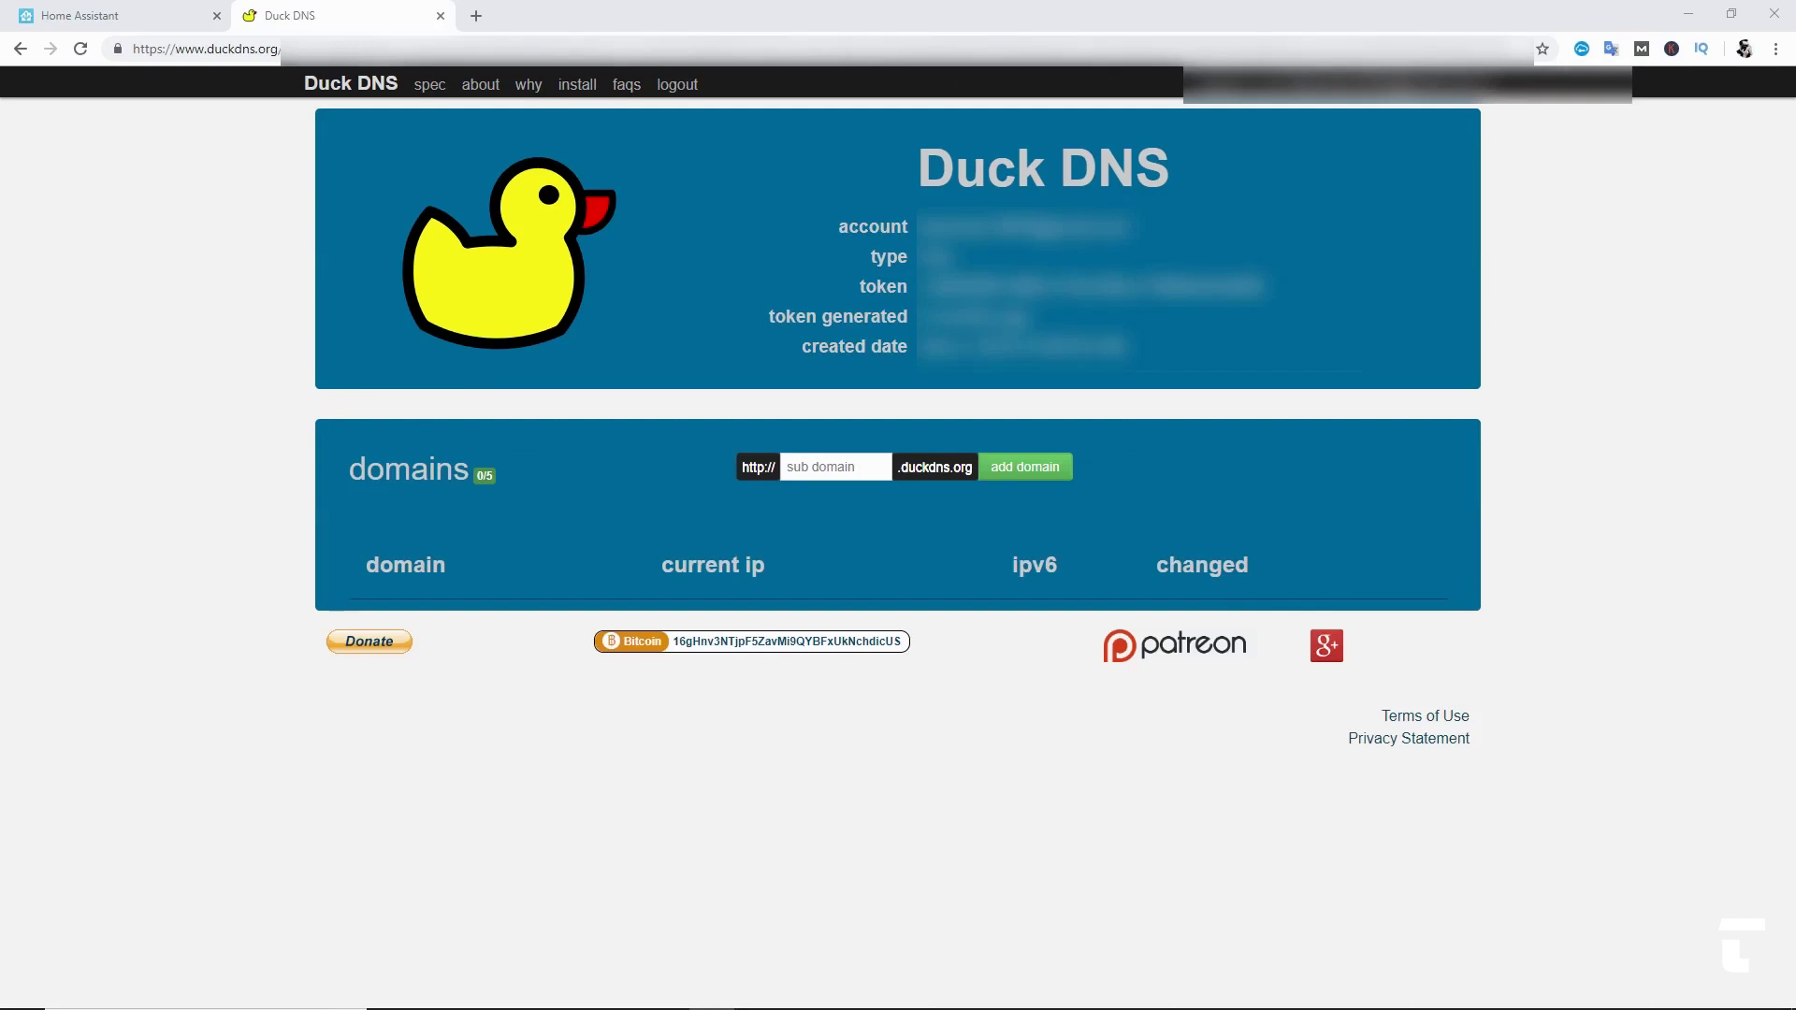
left_click(783, 472)
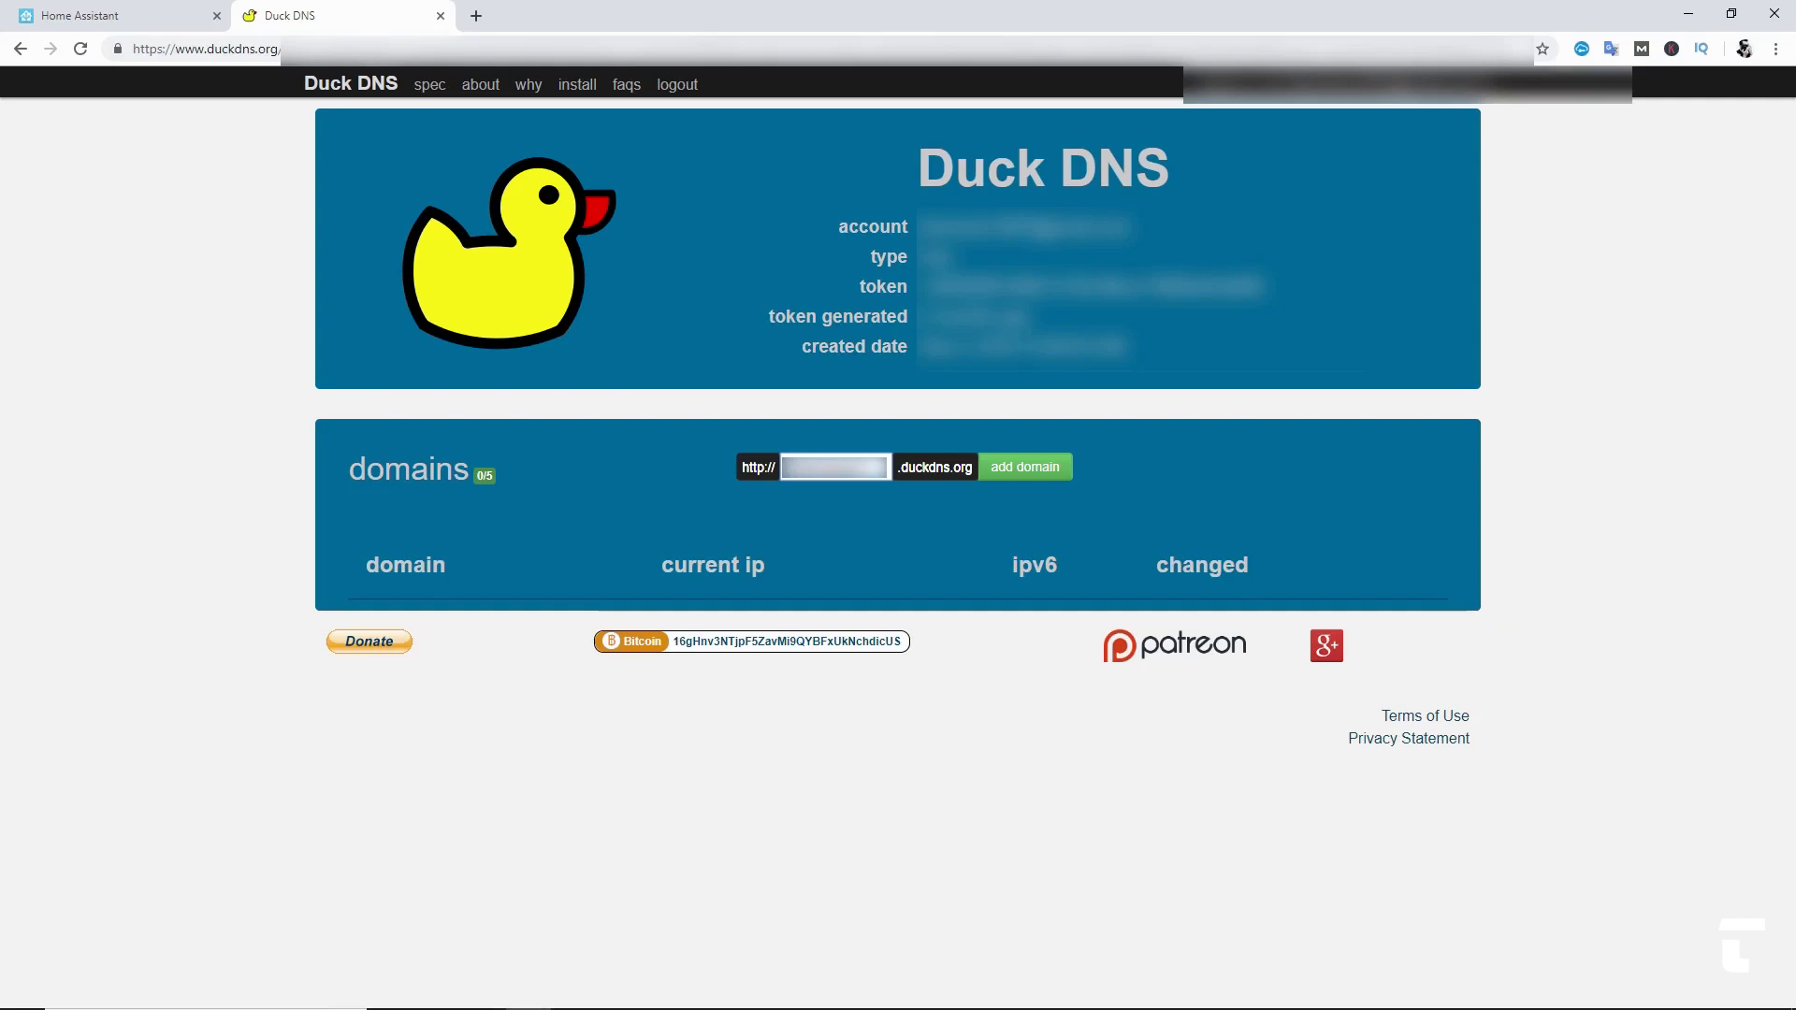
left_click(1025, 470)
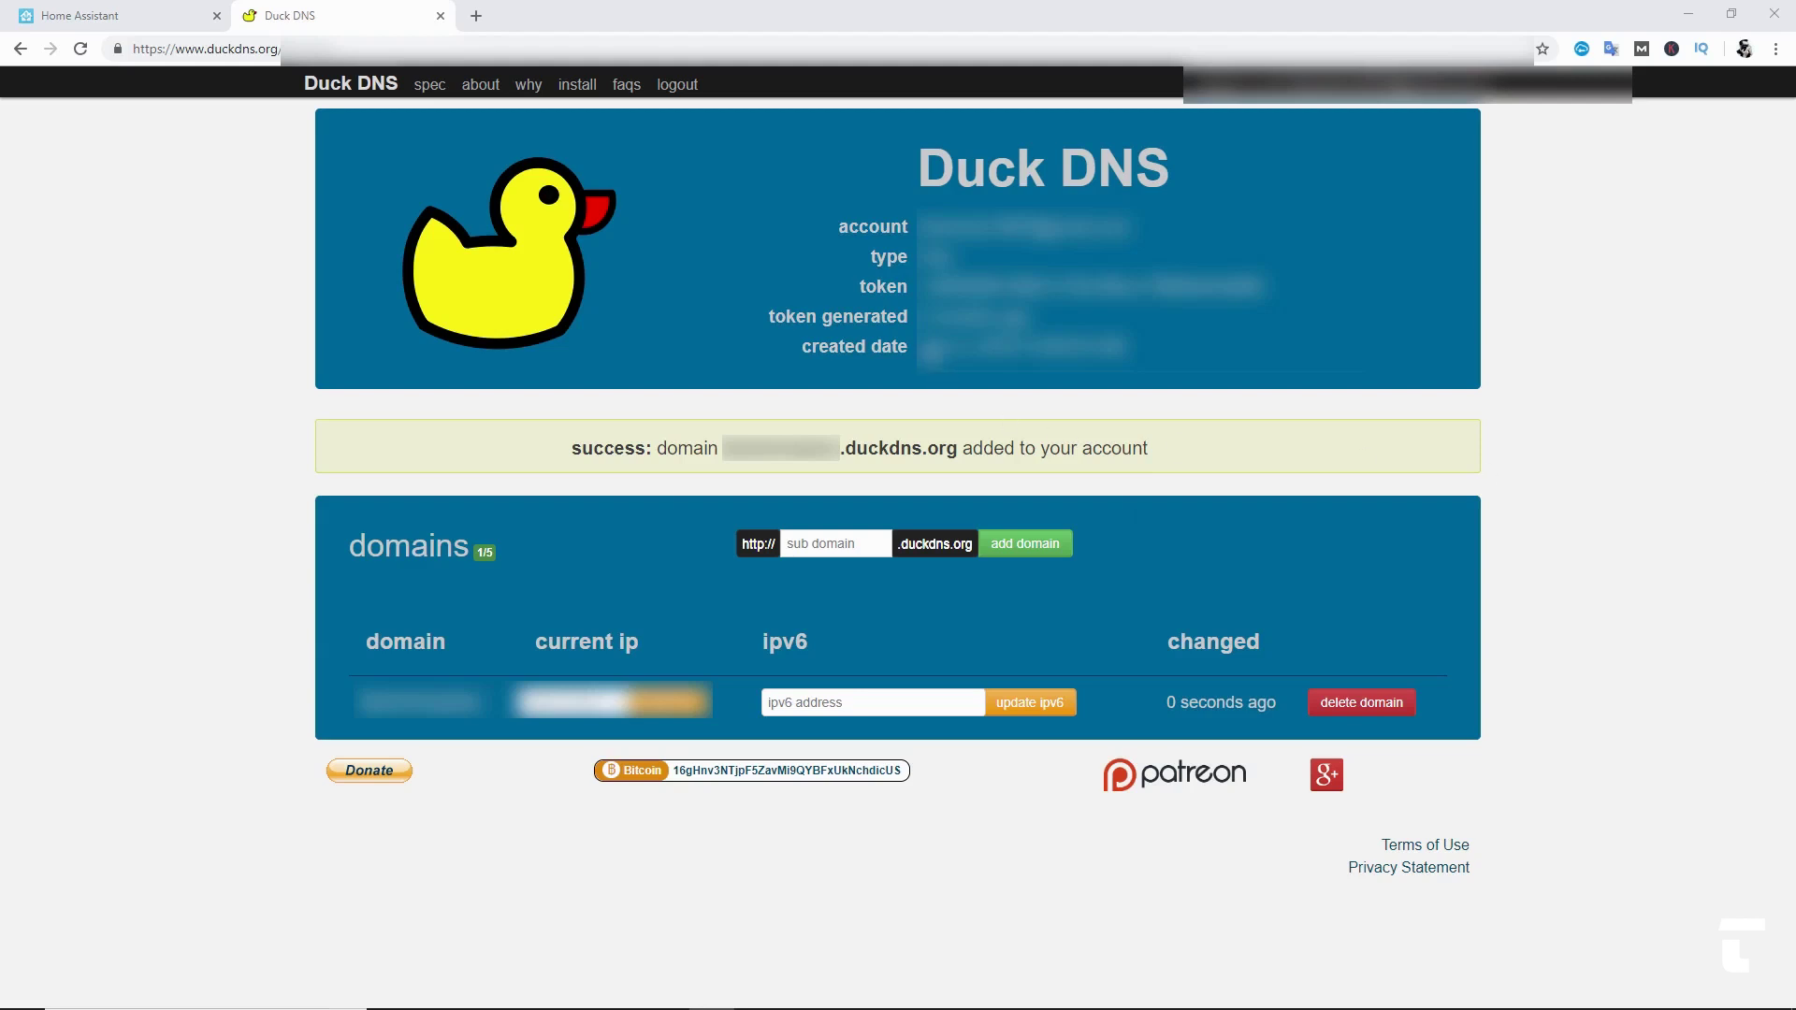
left_click_drag(921, 286, 1302, 290)
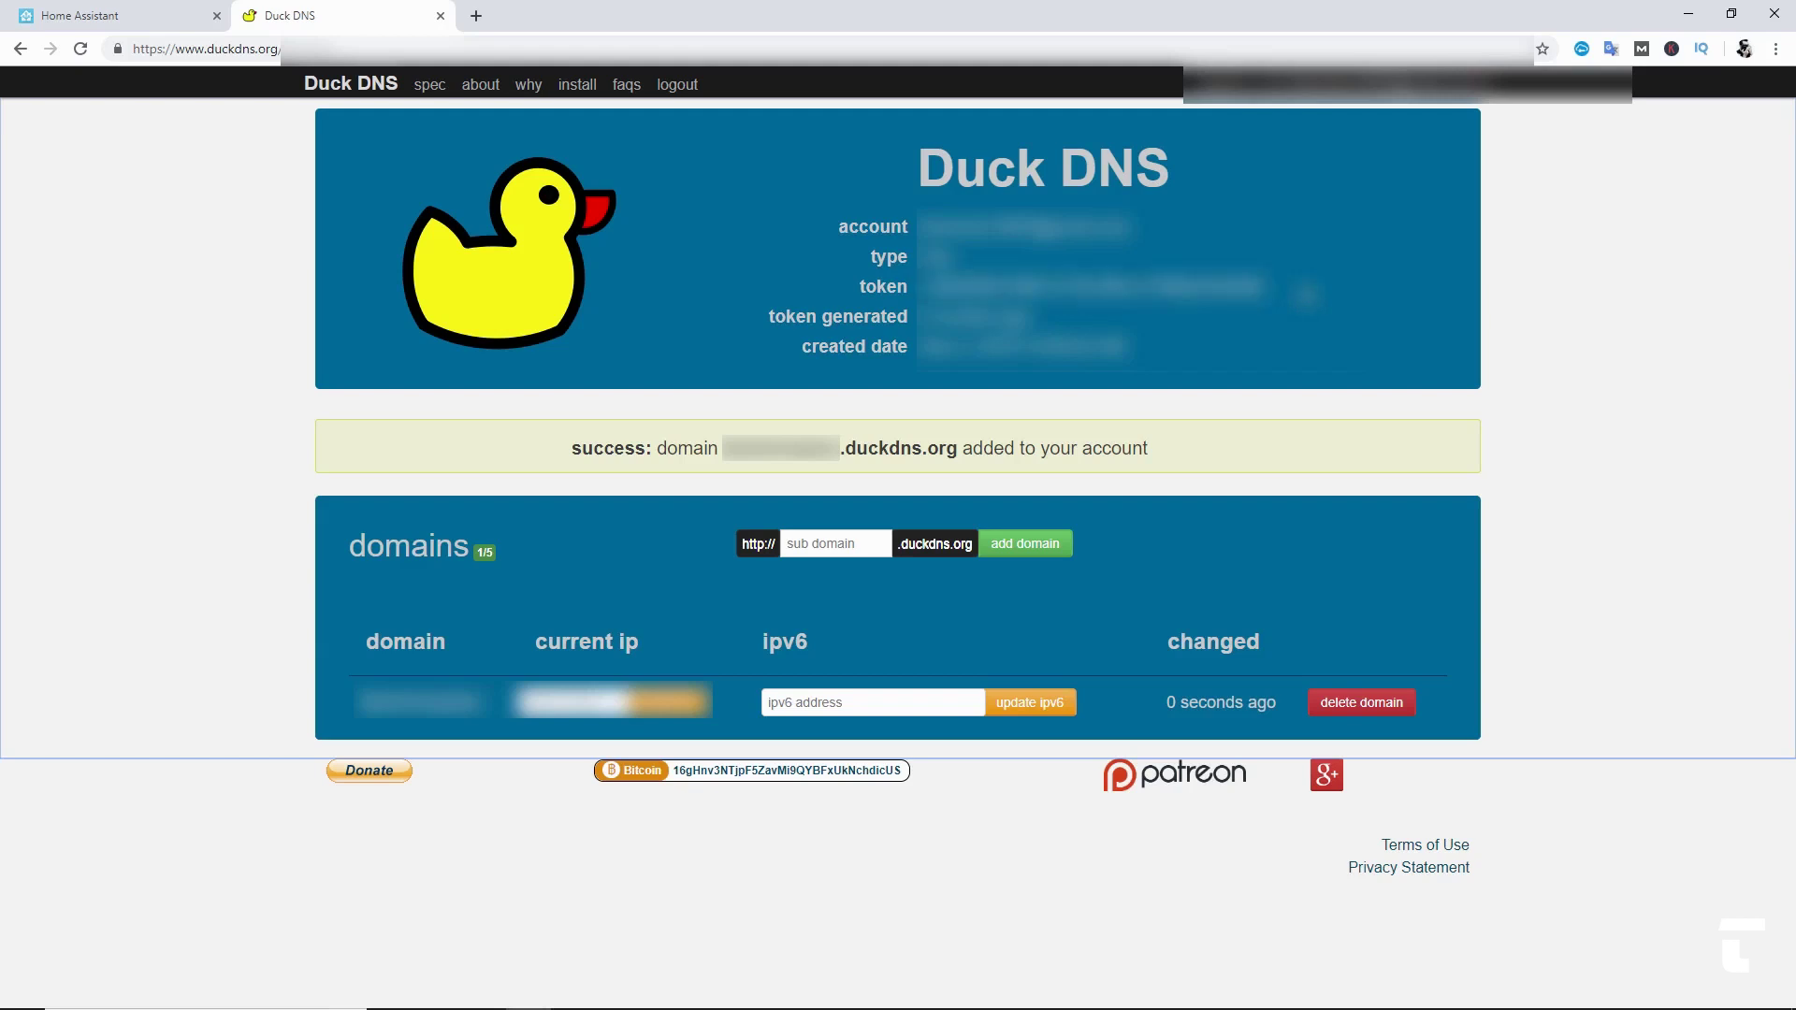
key("ctrl+1")
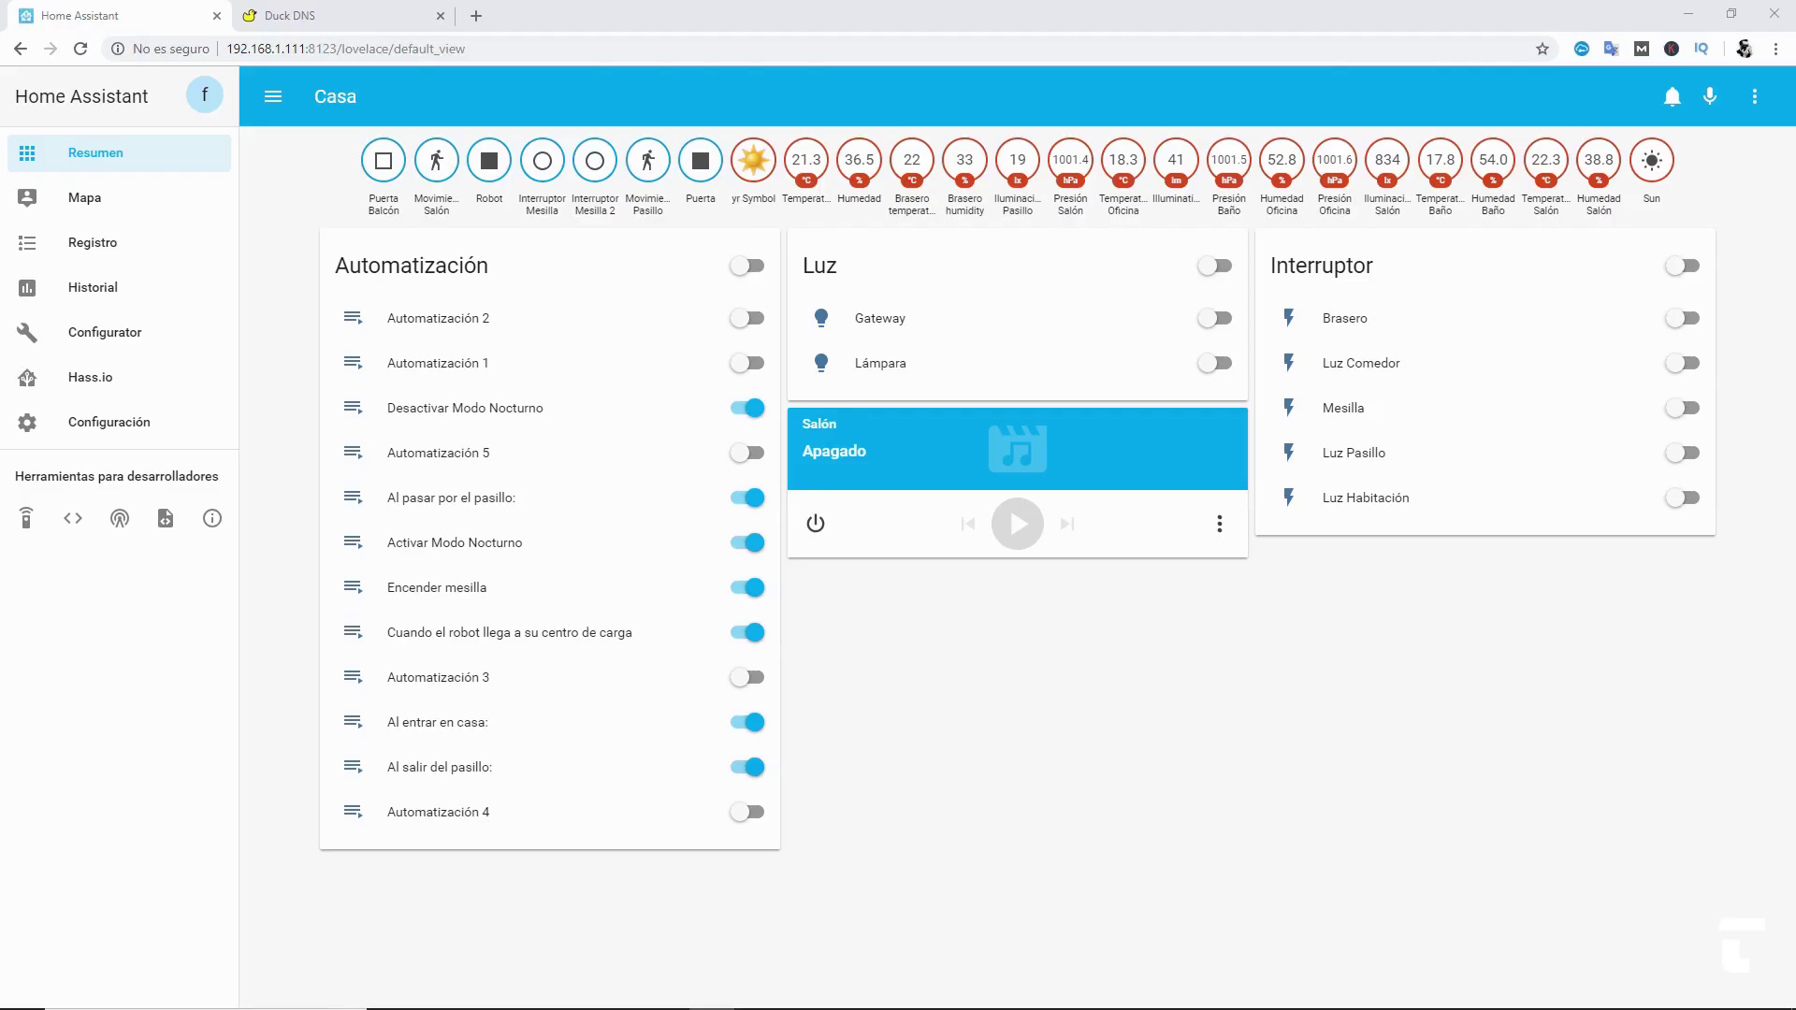
- Open the Duck DNS card in the Hass.io add-on store and install it
left_click(87, 387)
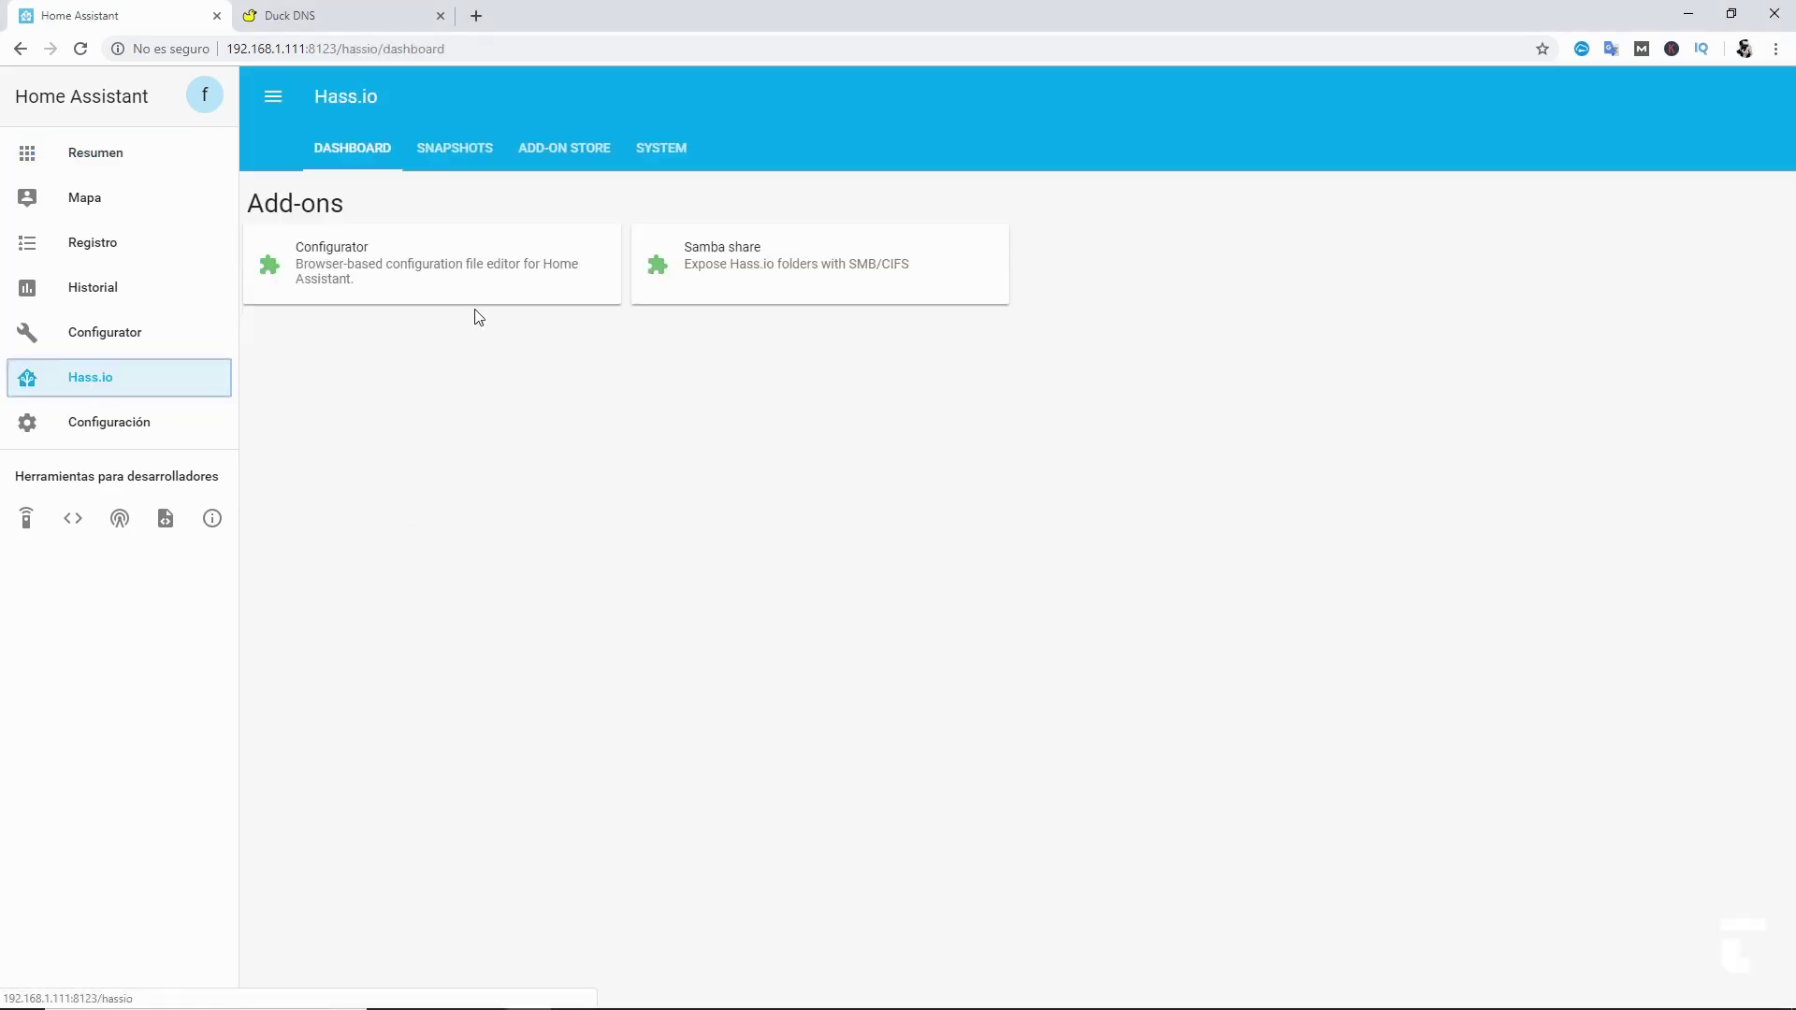
left_click(560, 157)
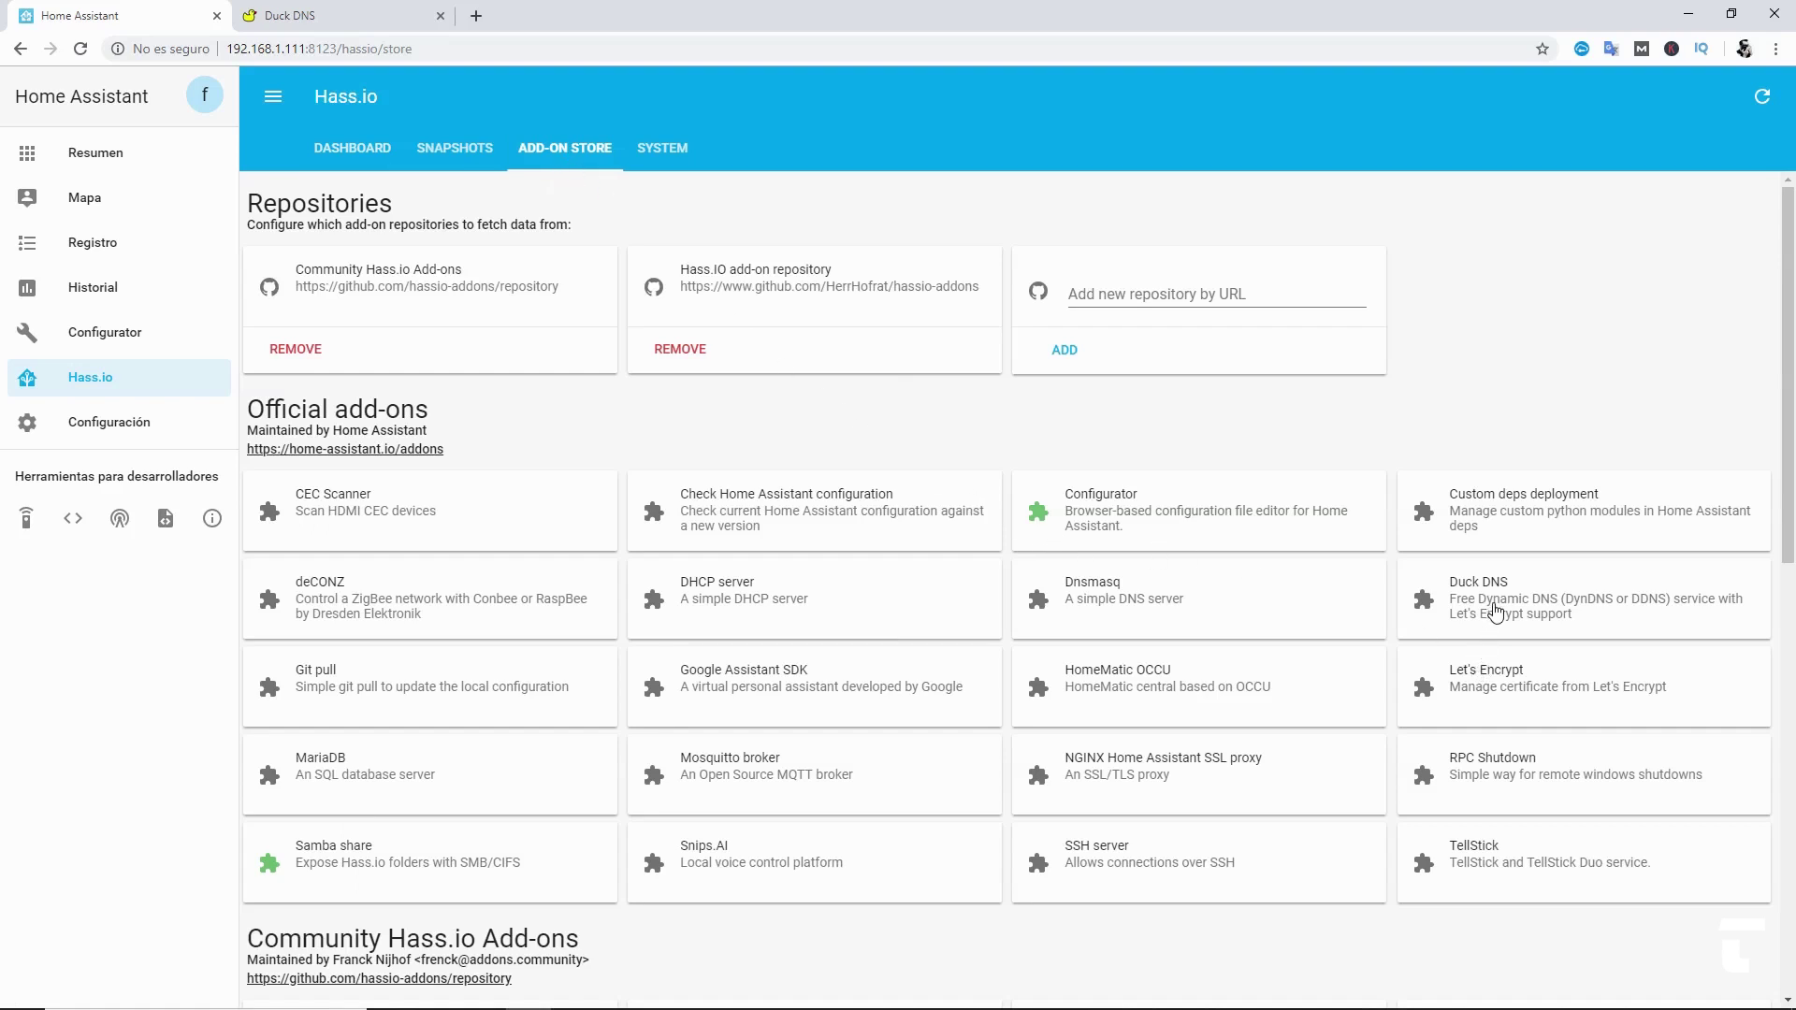
left_click(1495, 610)
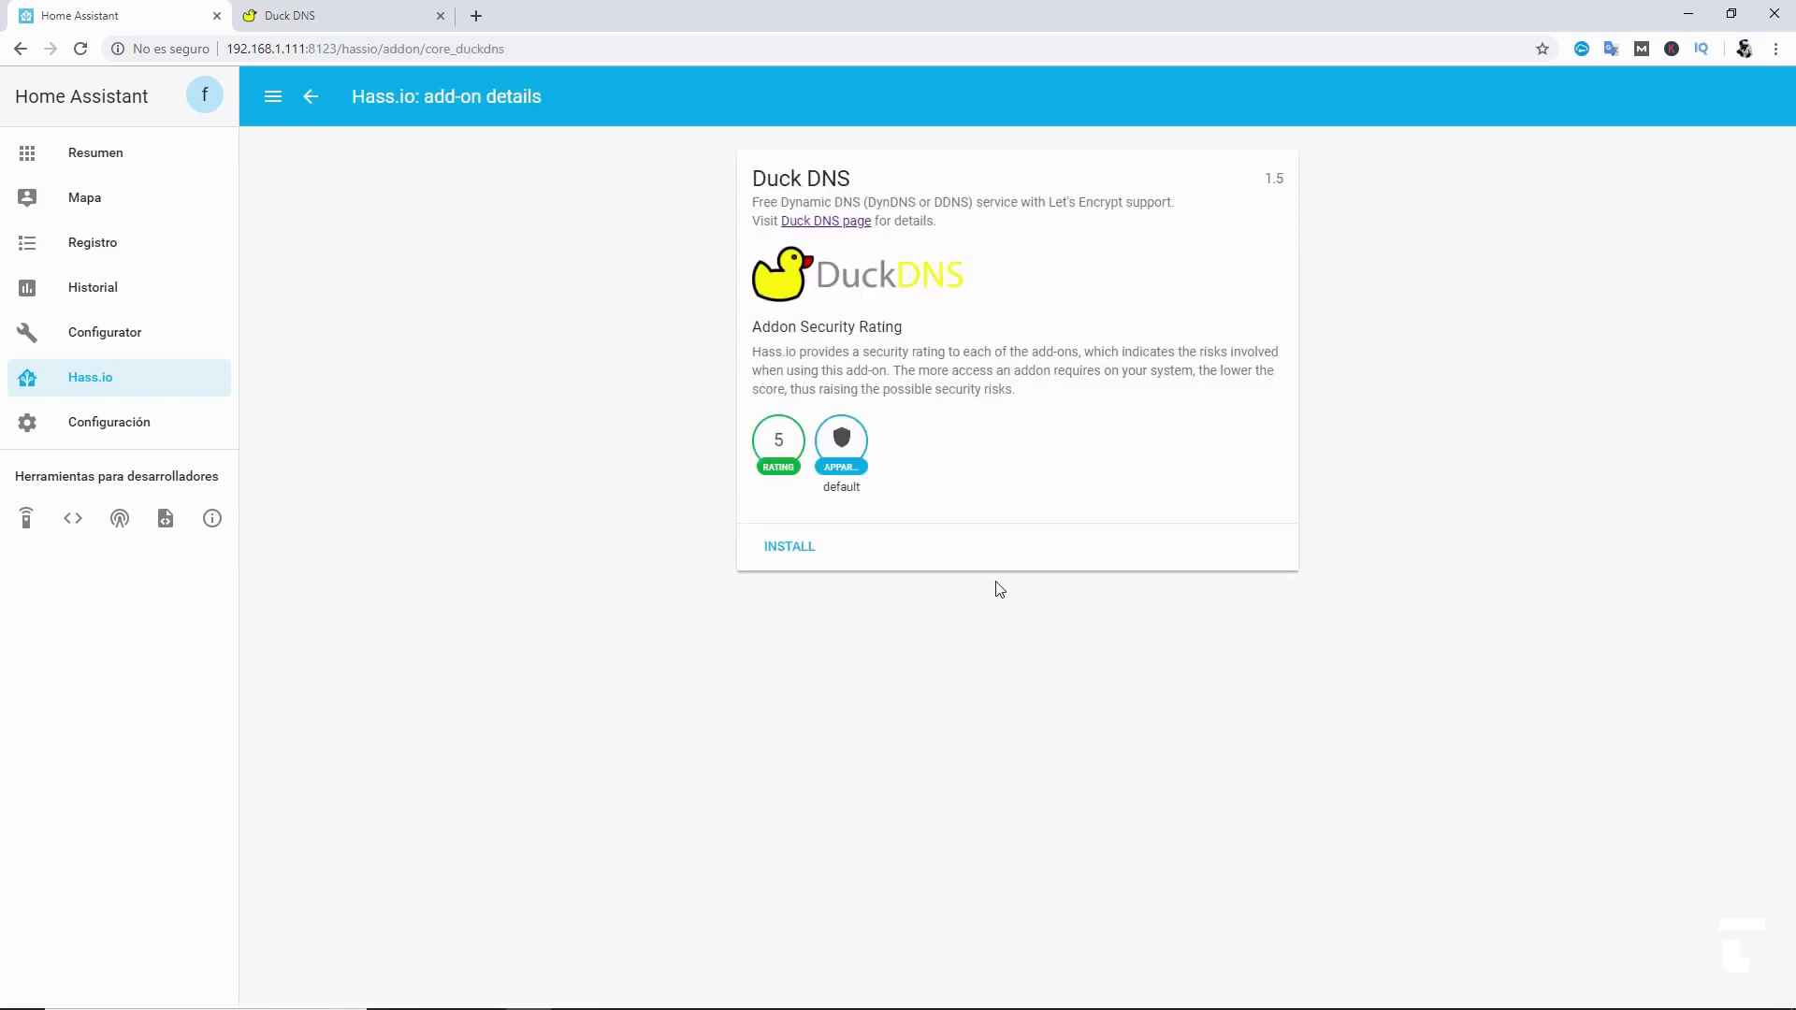
left_click(784, 558)
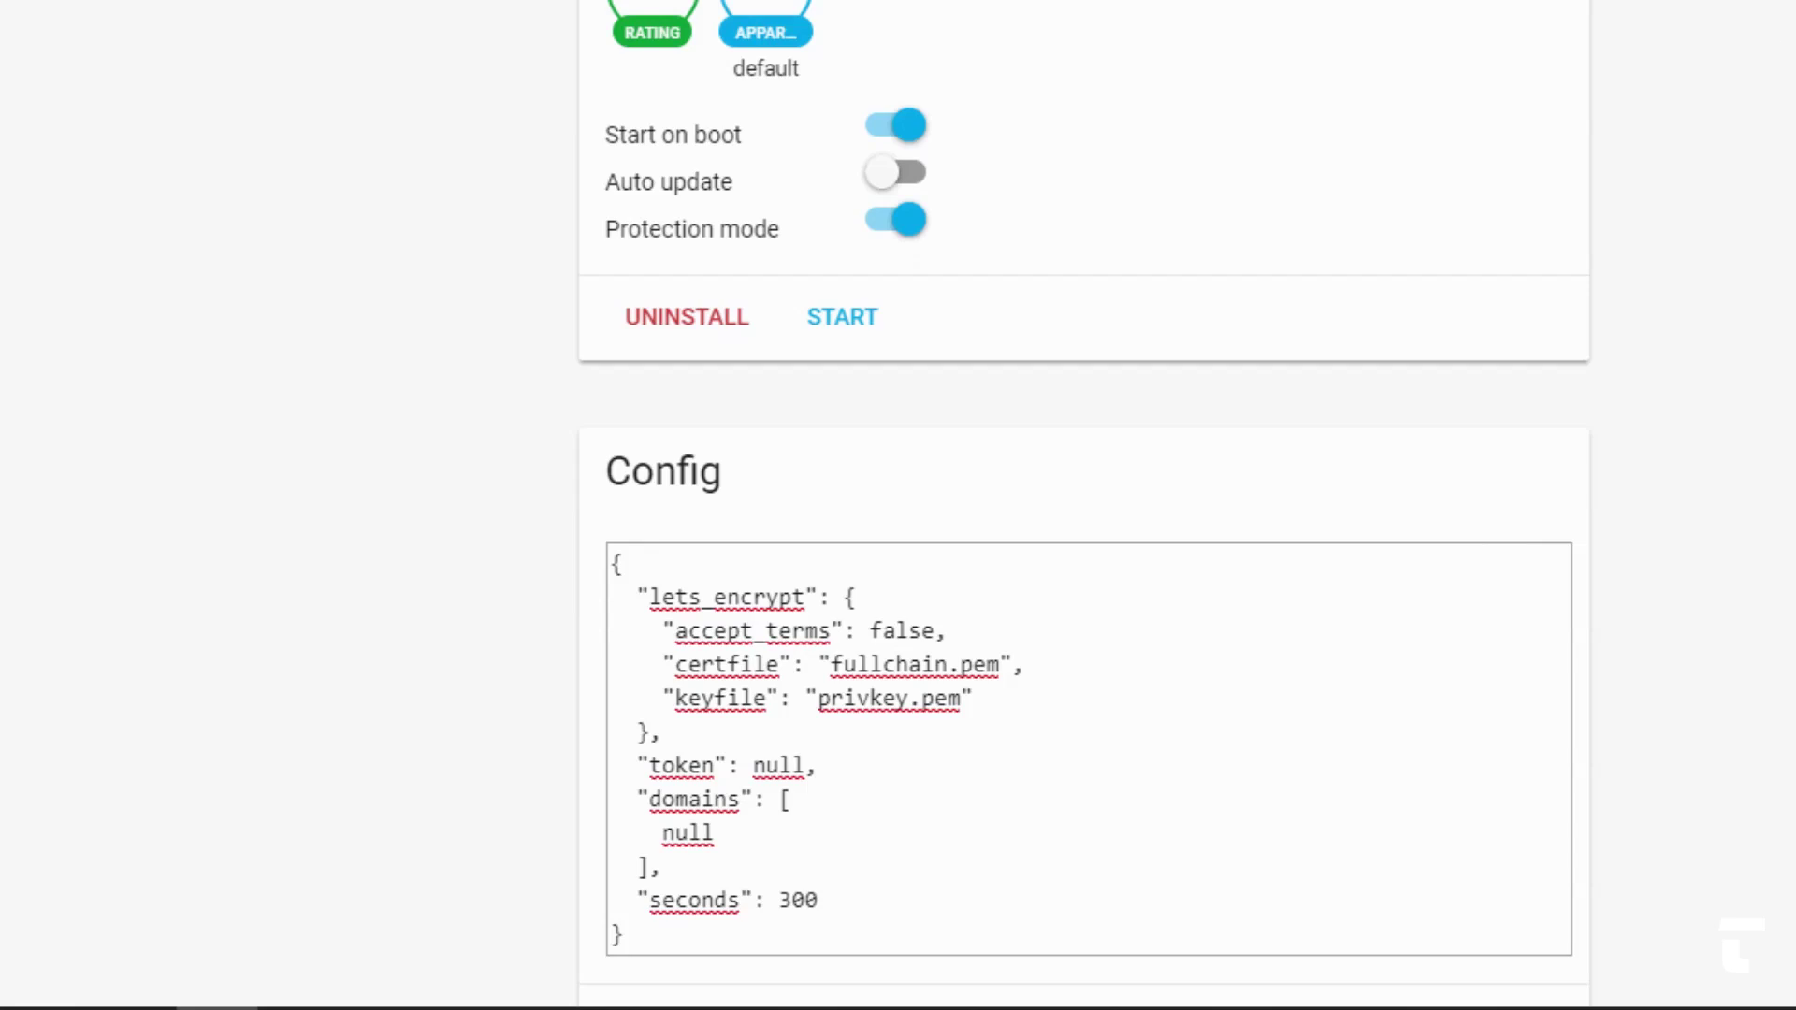
- Set accept_terms to true, fill in the account token, add tudominio.duckdns.org under domains, and save
double_click(902, 632)
type("true")
double_click(785, 769)
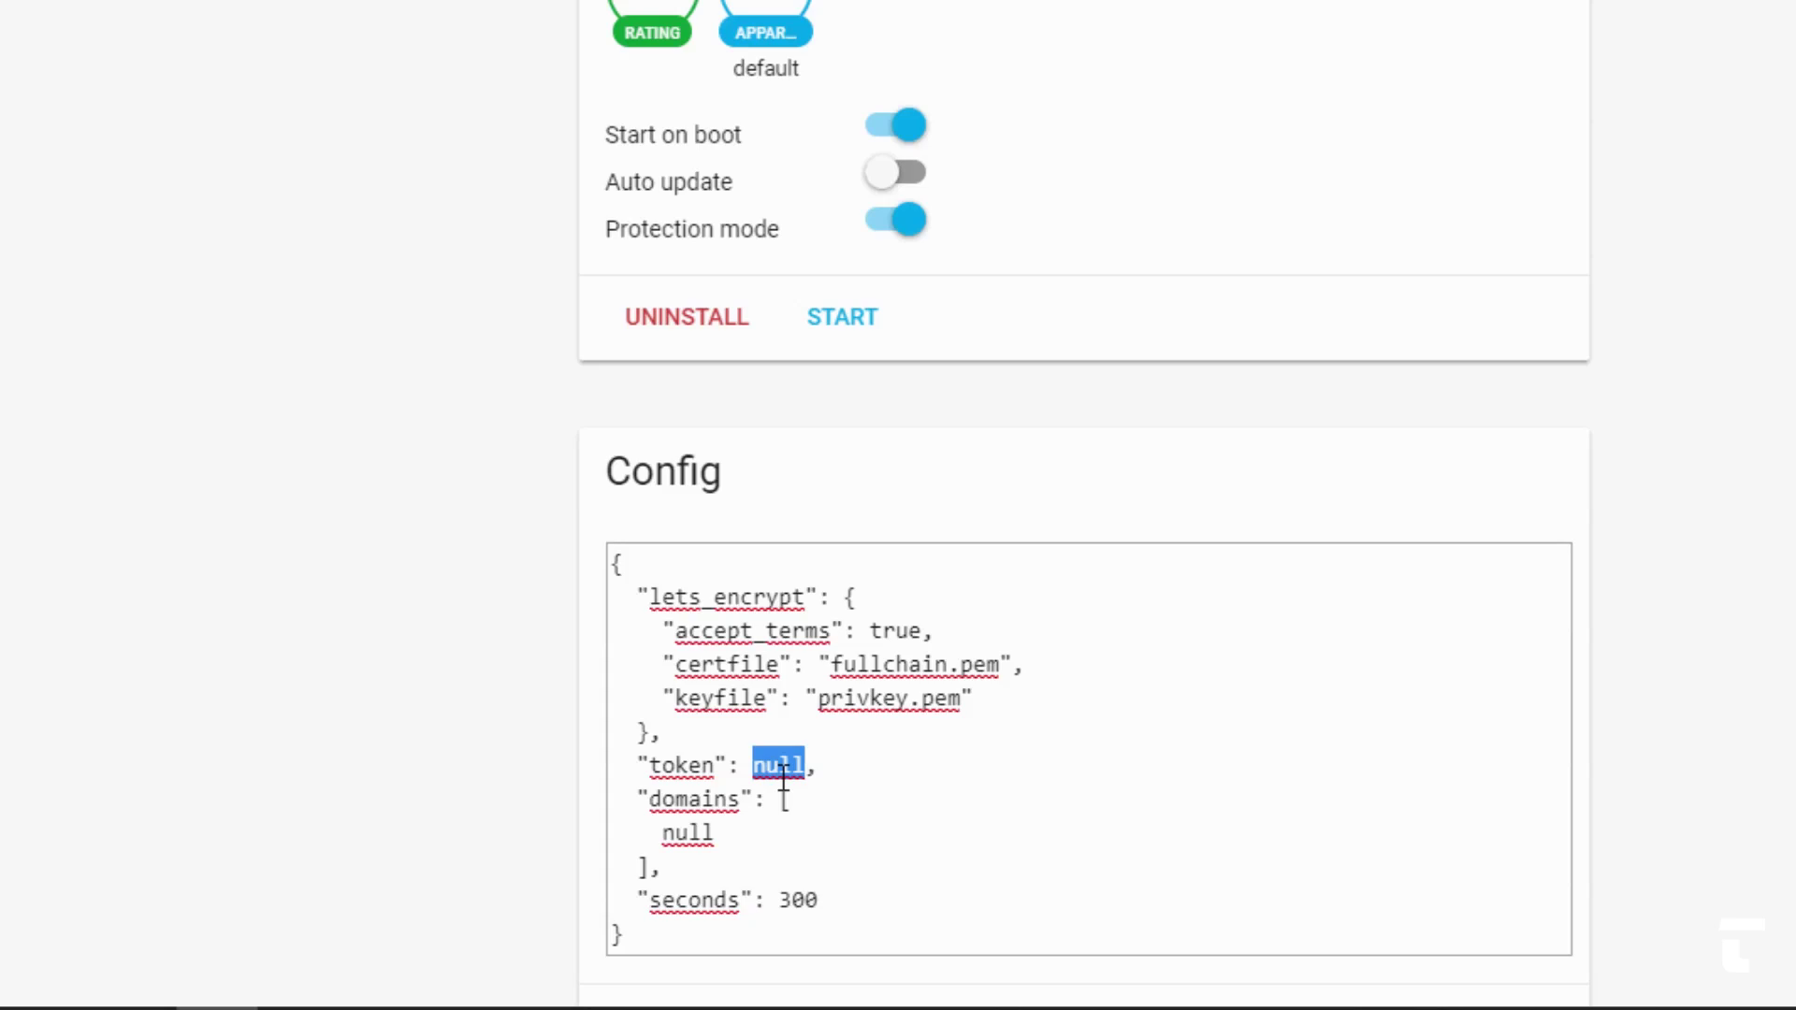
type("\"")
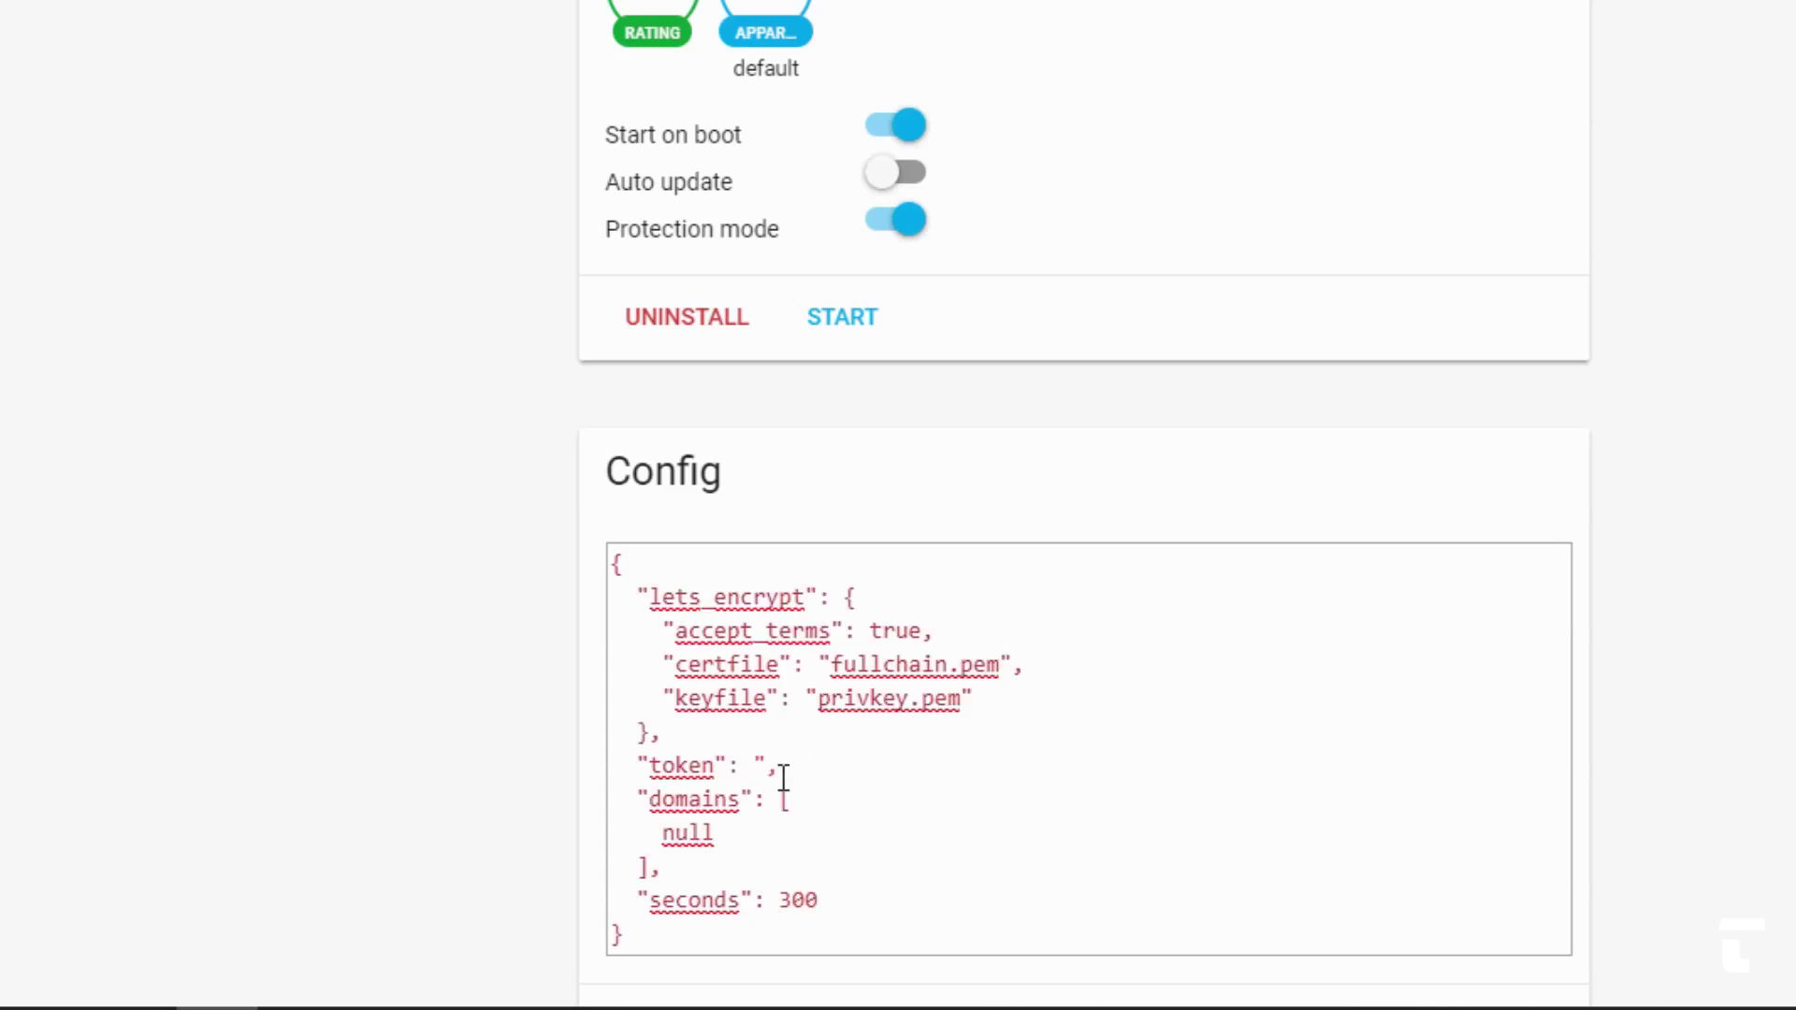
type("token\"")
double_click(695, 834)
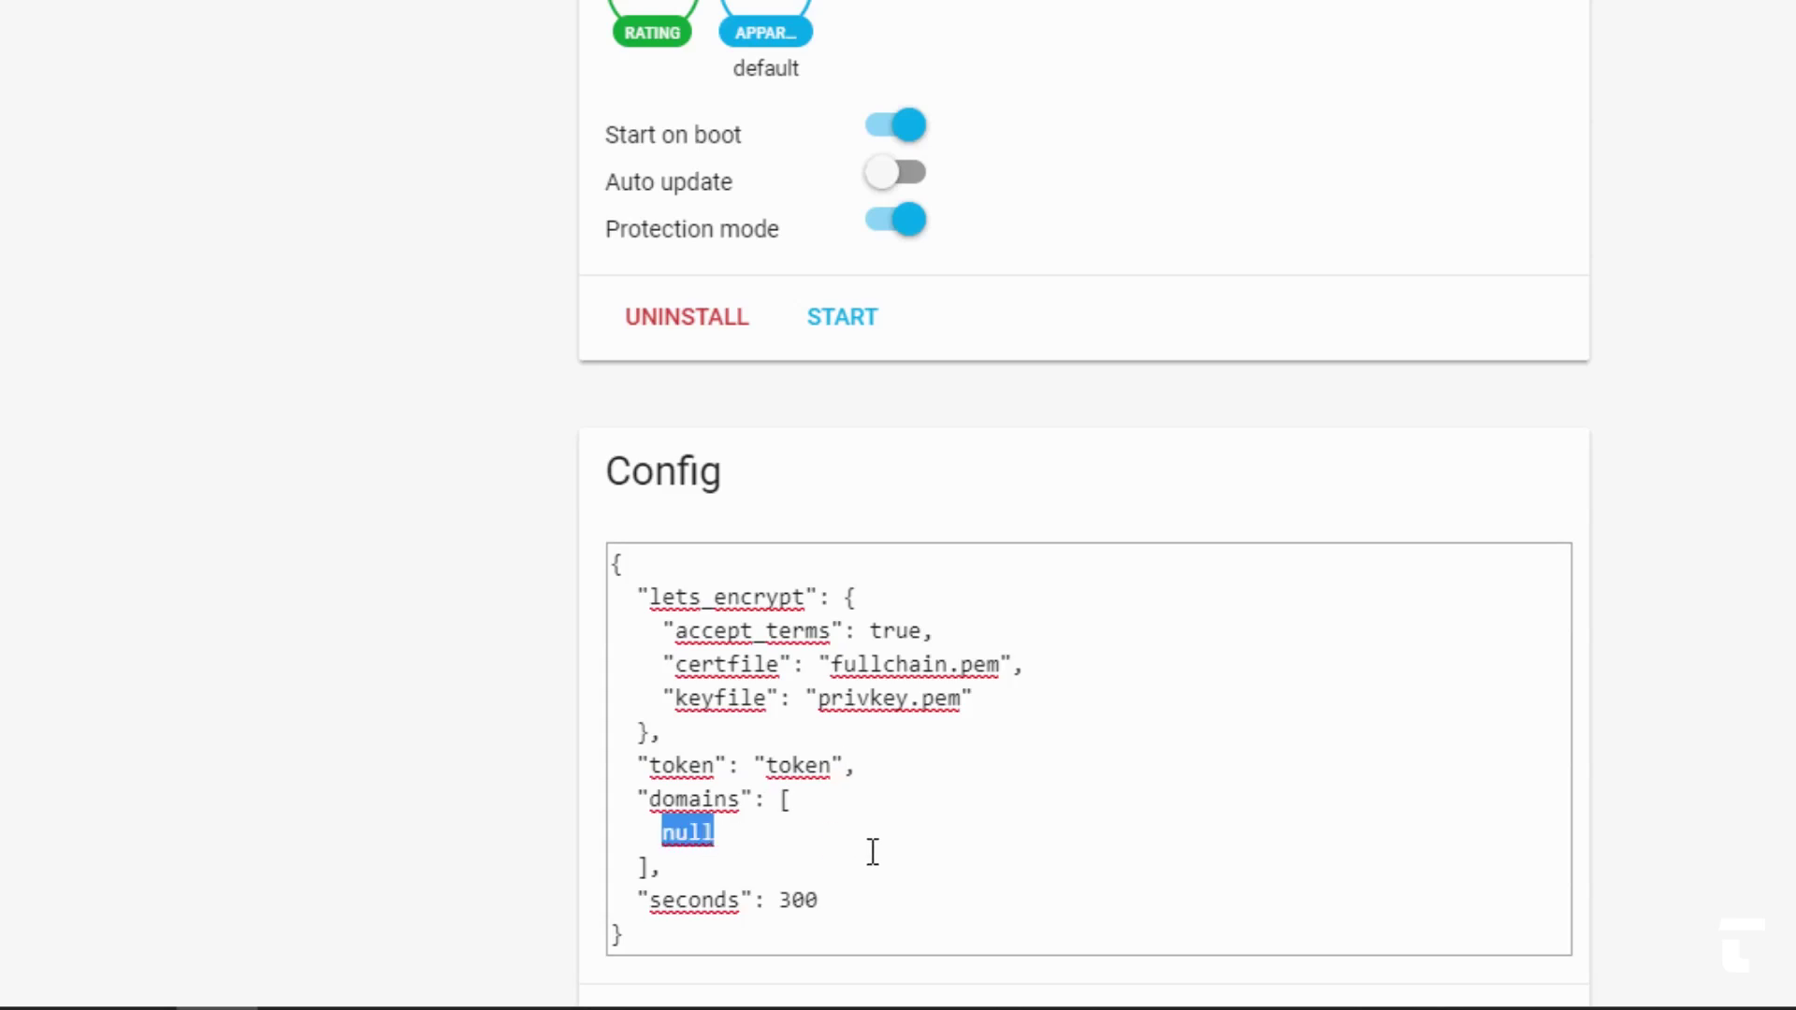
type("\"\"")
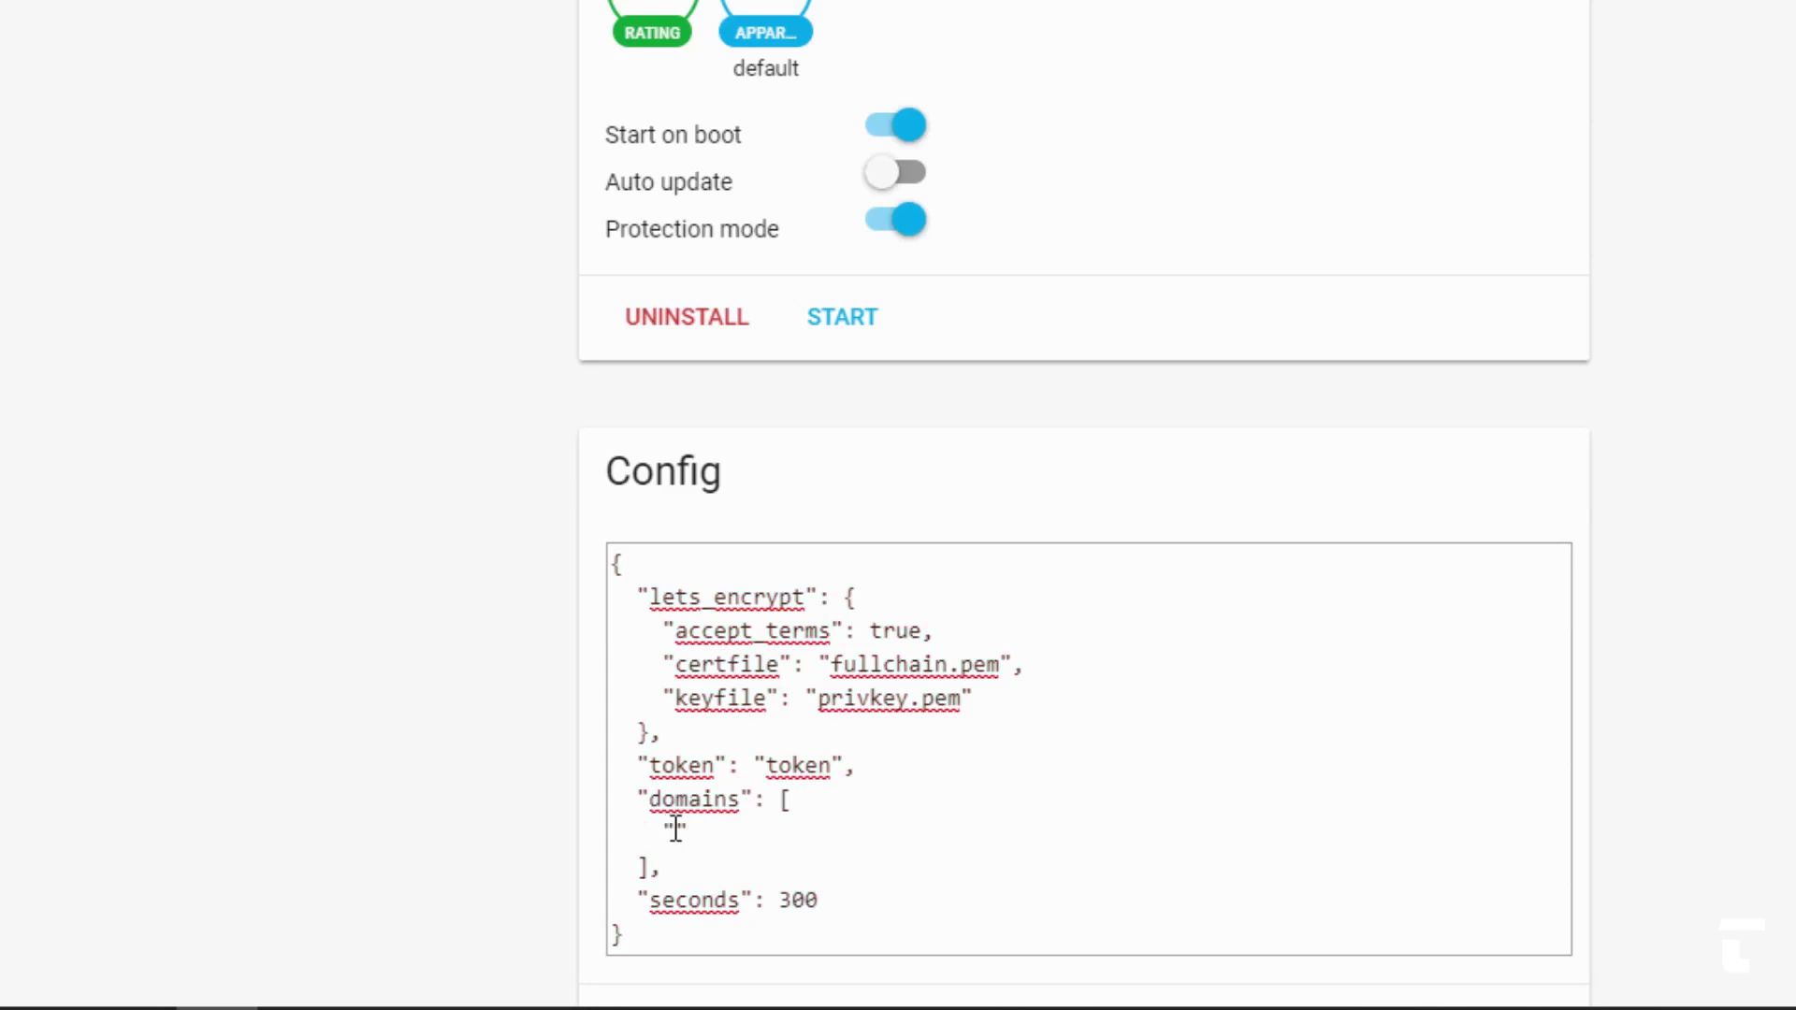
type("tudominio.duckdns.org")
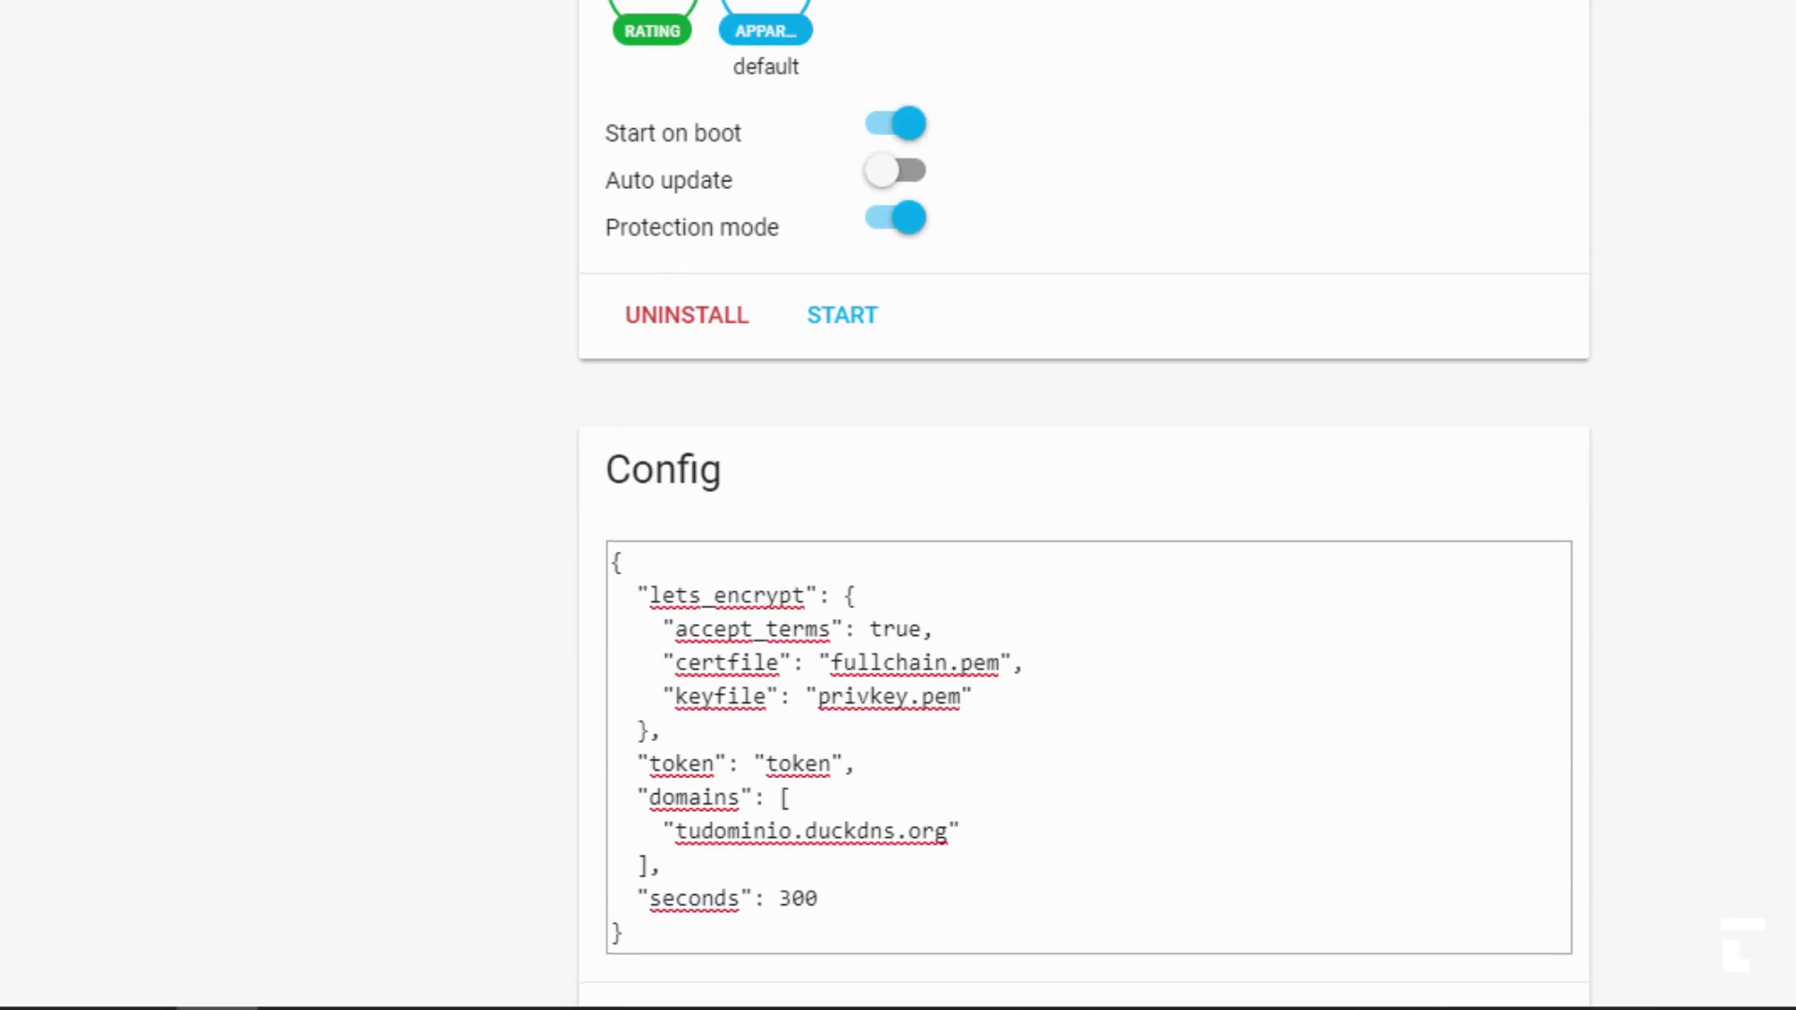
scroll(1752, 814, "down", 3)
left_click(1504, 702)
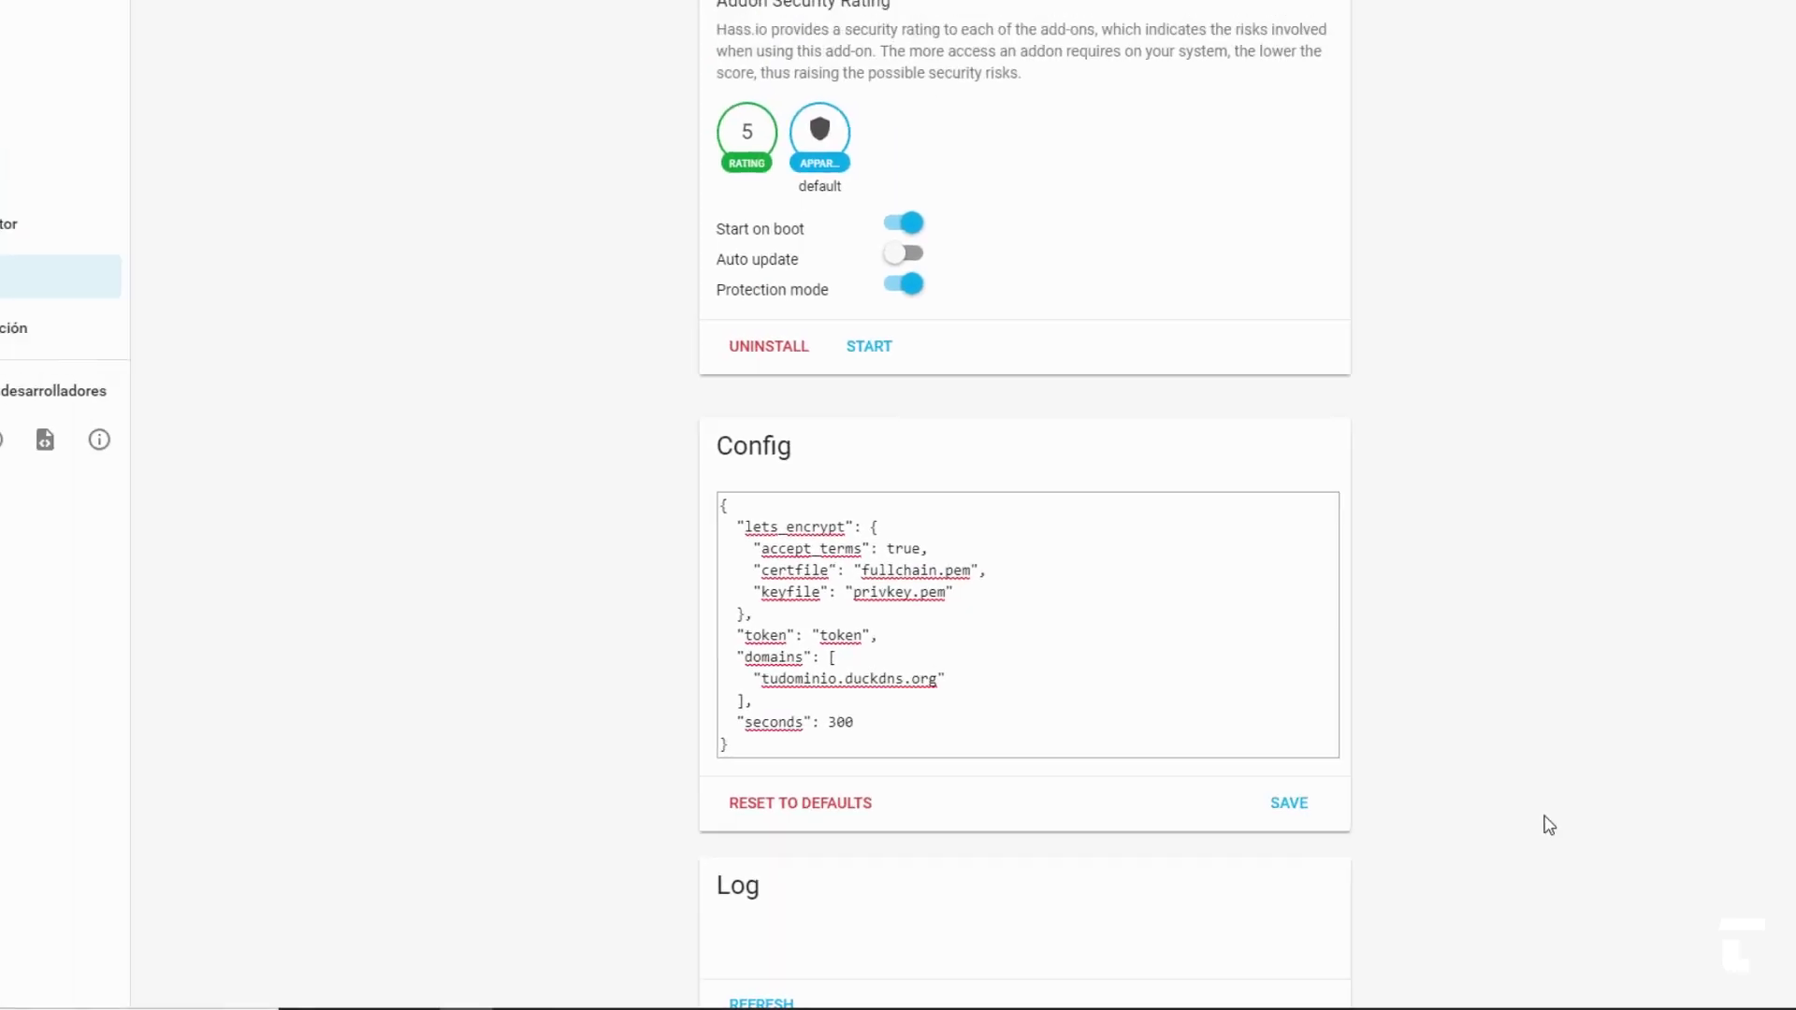
scroll(1462, 849, "up", 2)
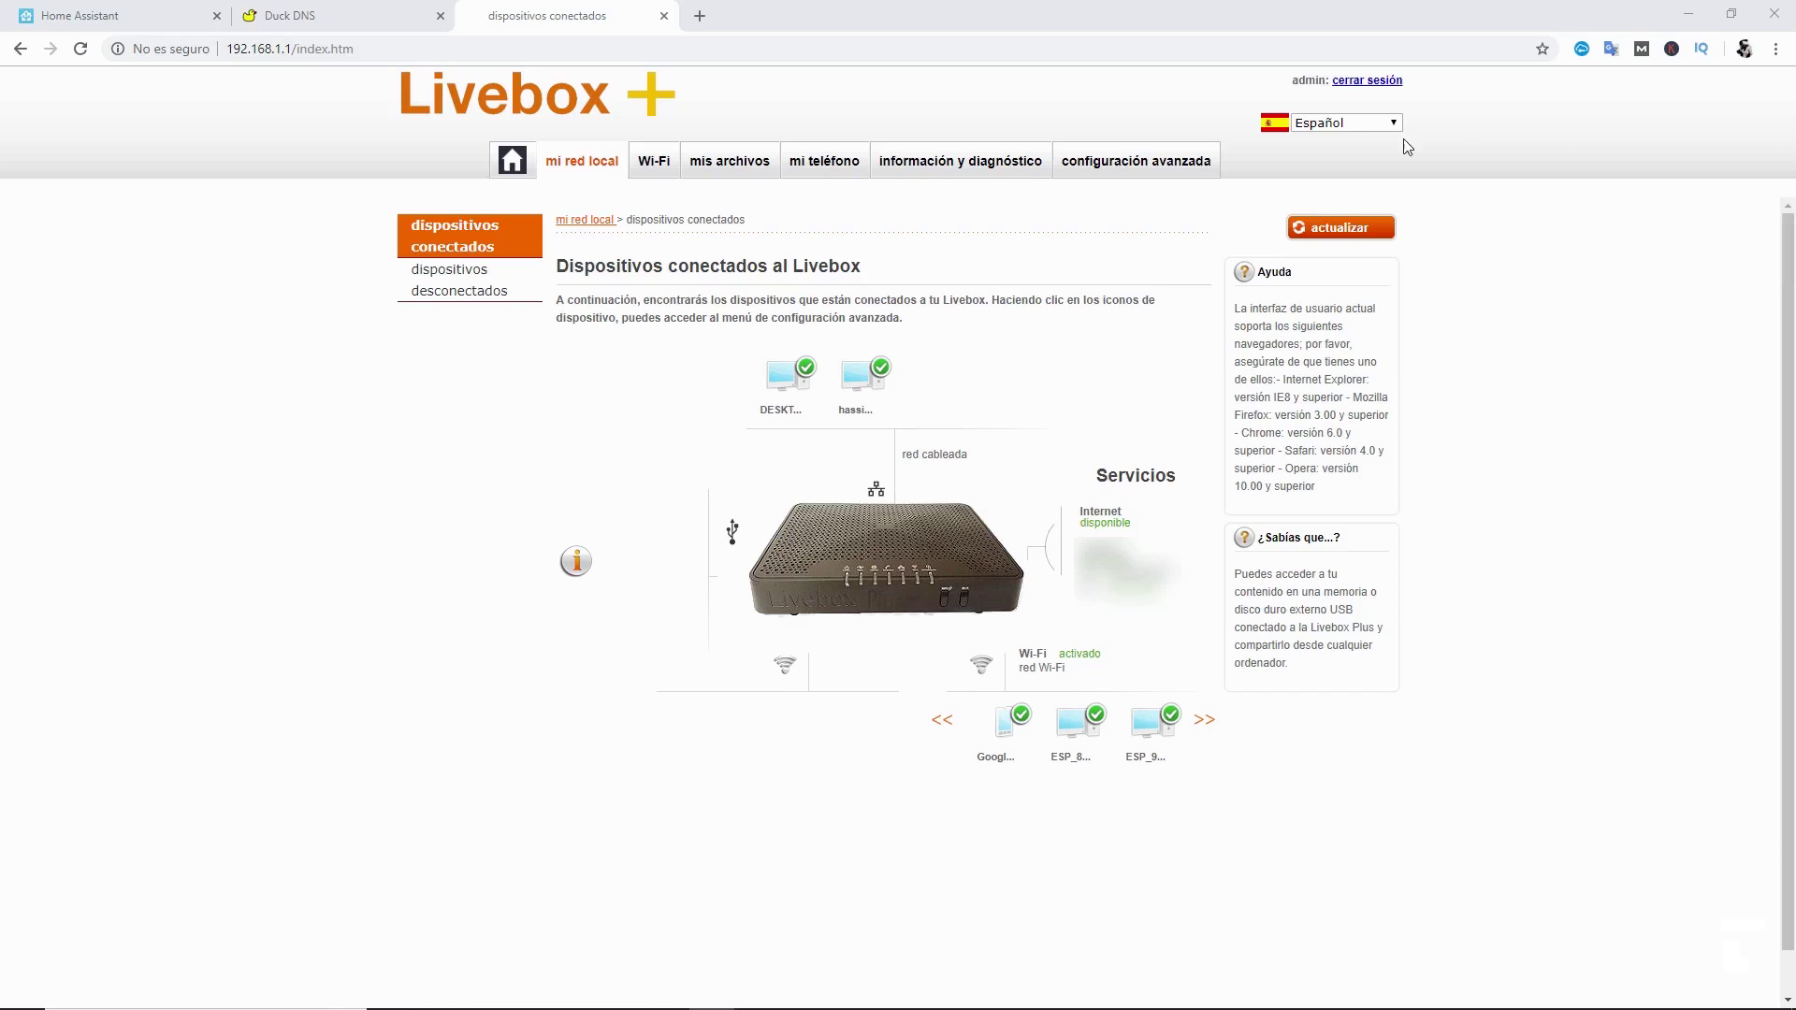
- In the Livebox advanced network settings, reserve static IP 192.168.1.111 for the hassio device
left_click(1189, 171)
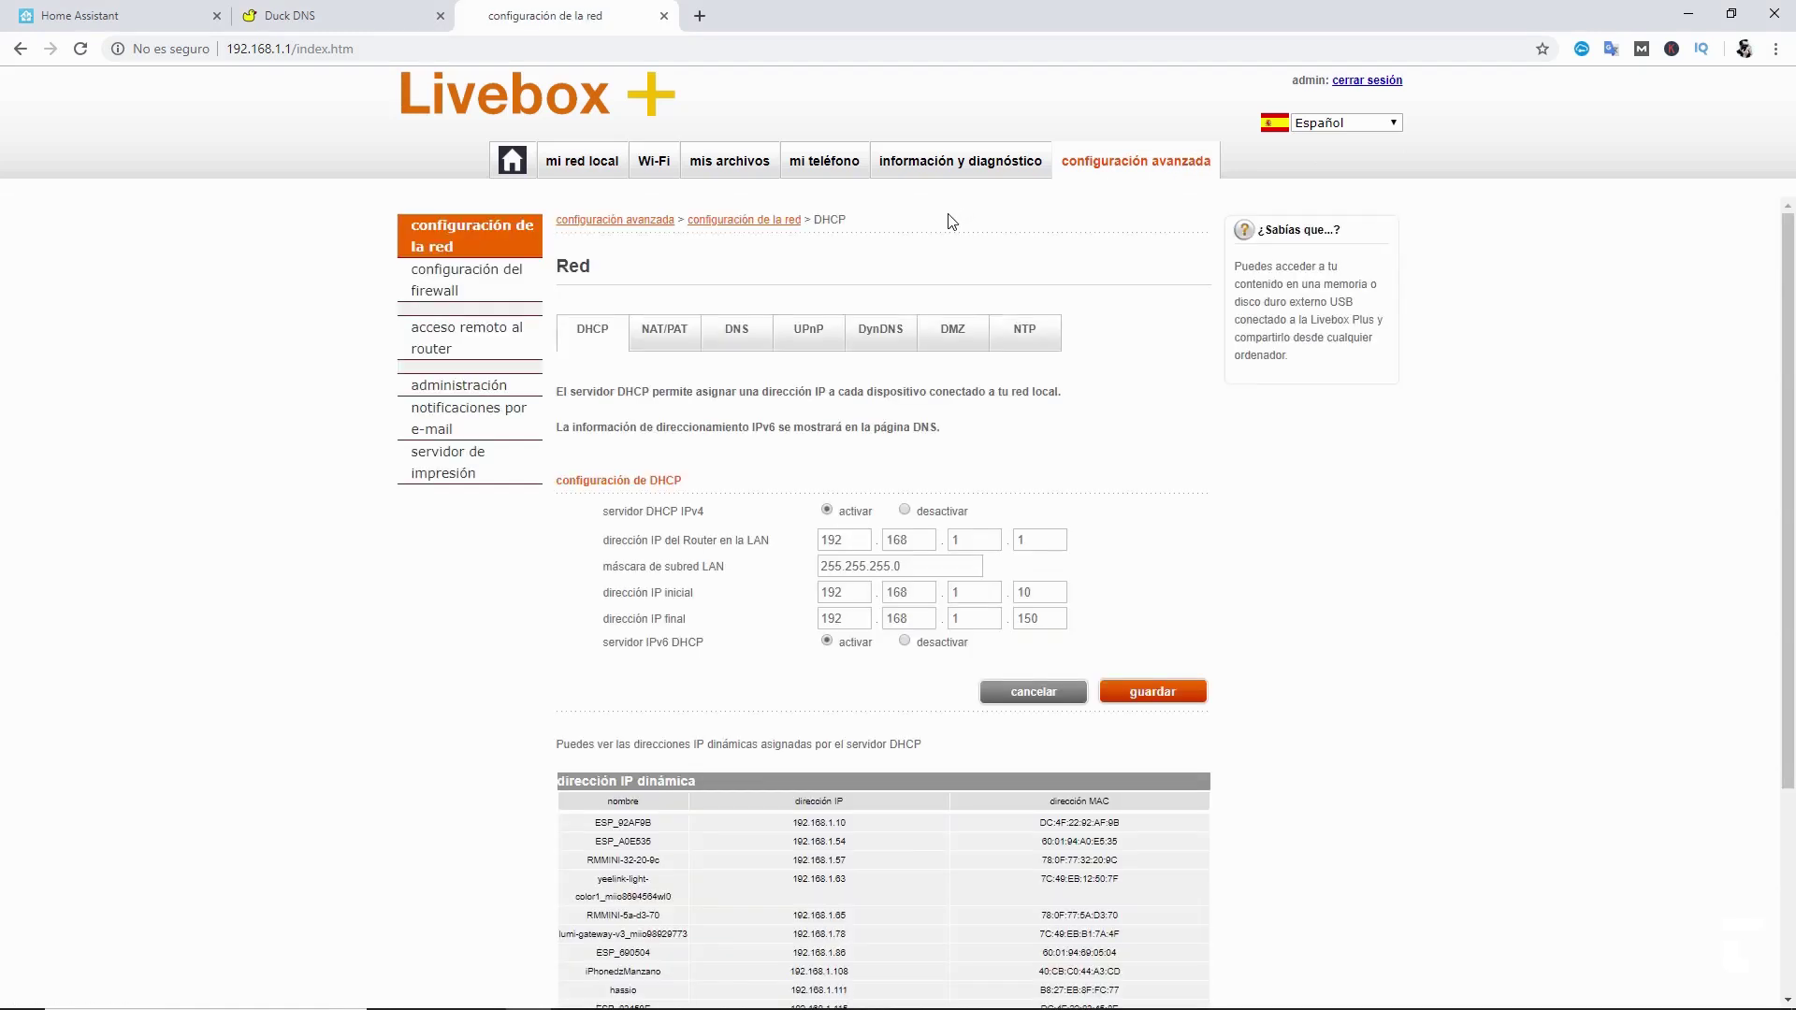
scroll(618, 790, "down", 3)
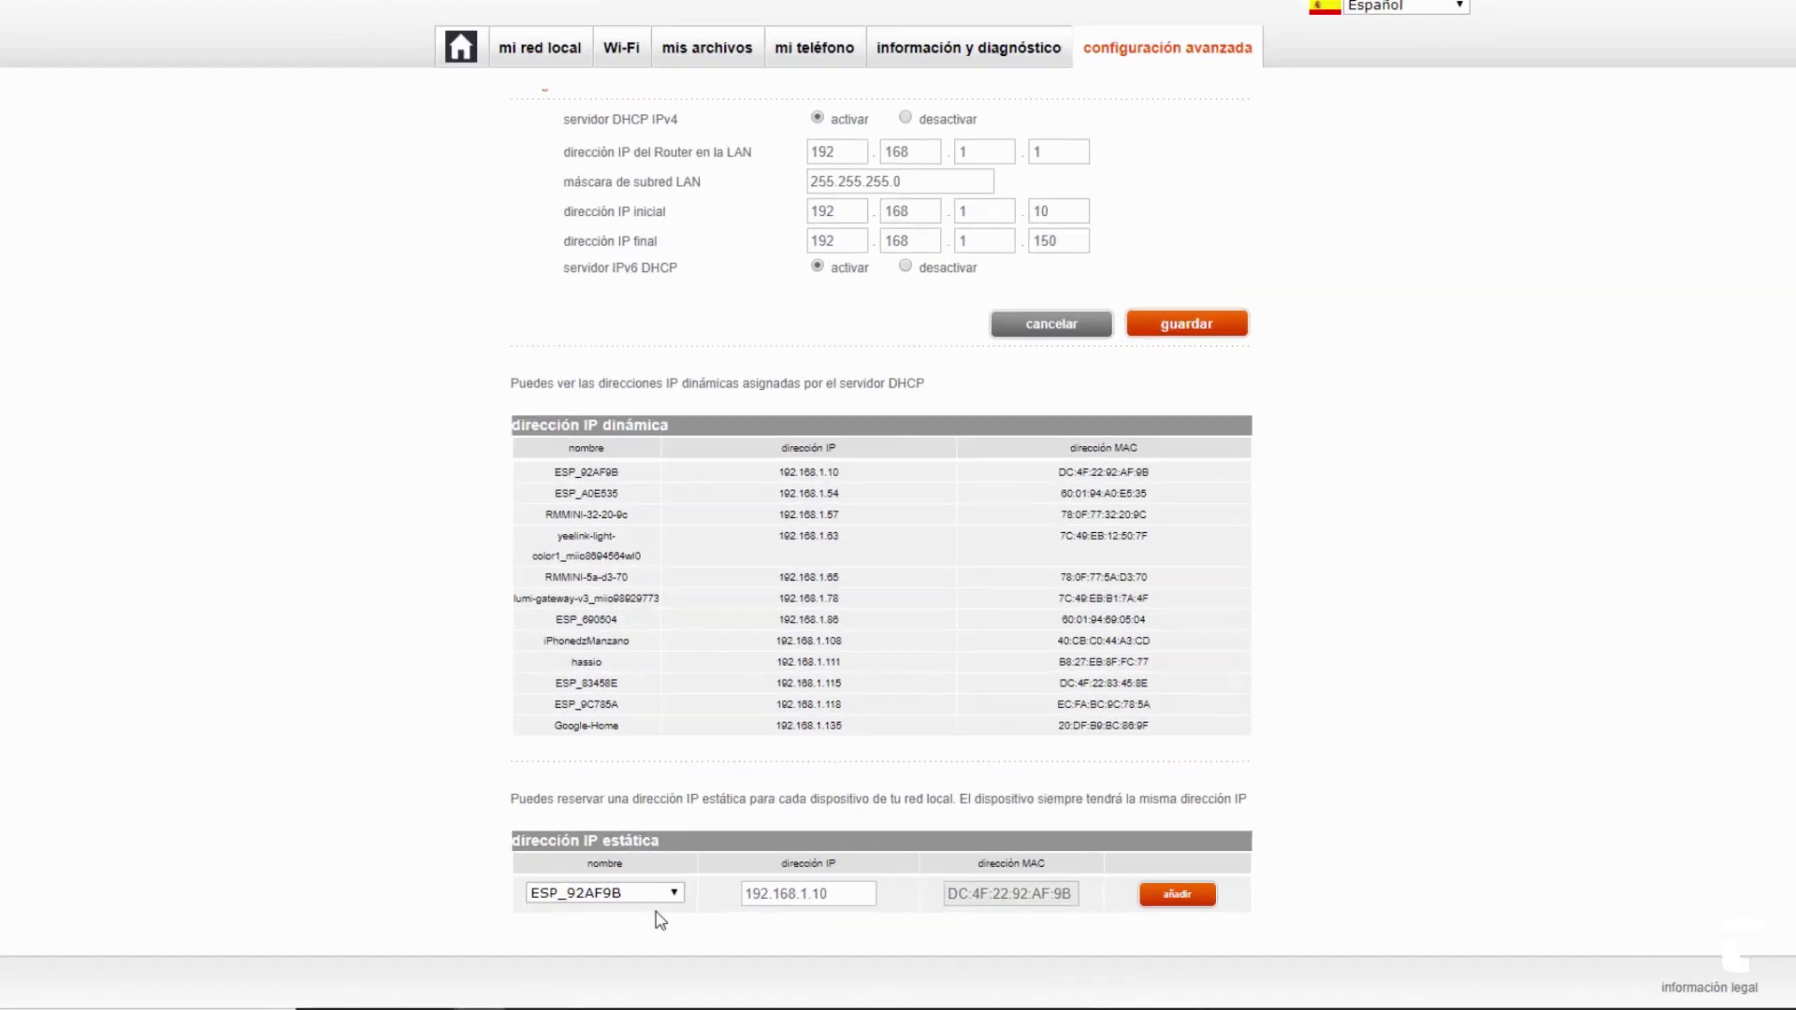
left_click(699, 909)
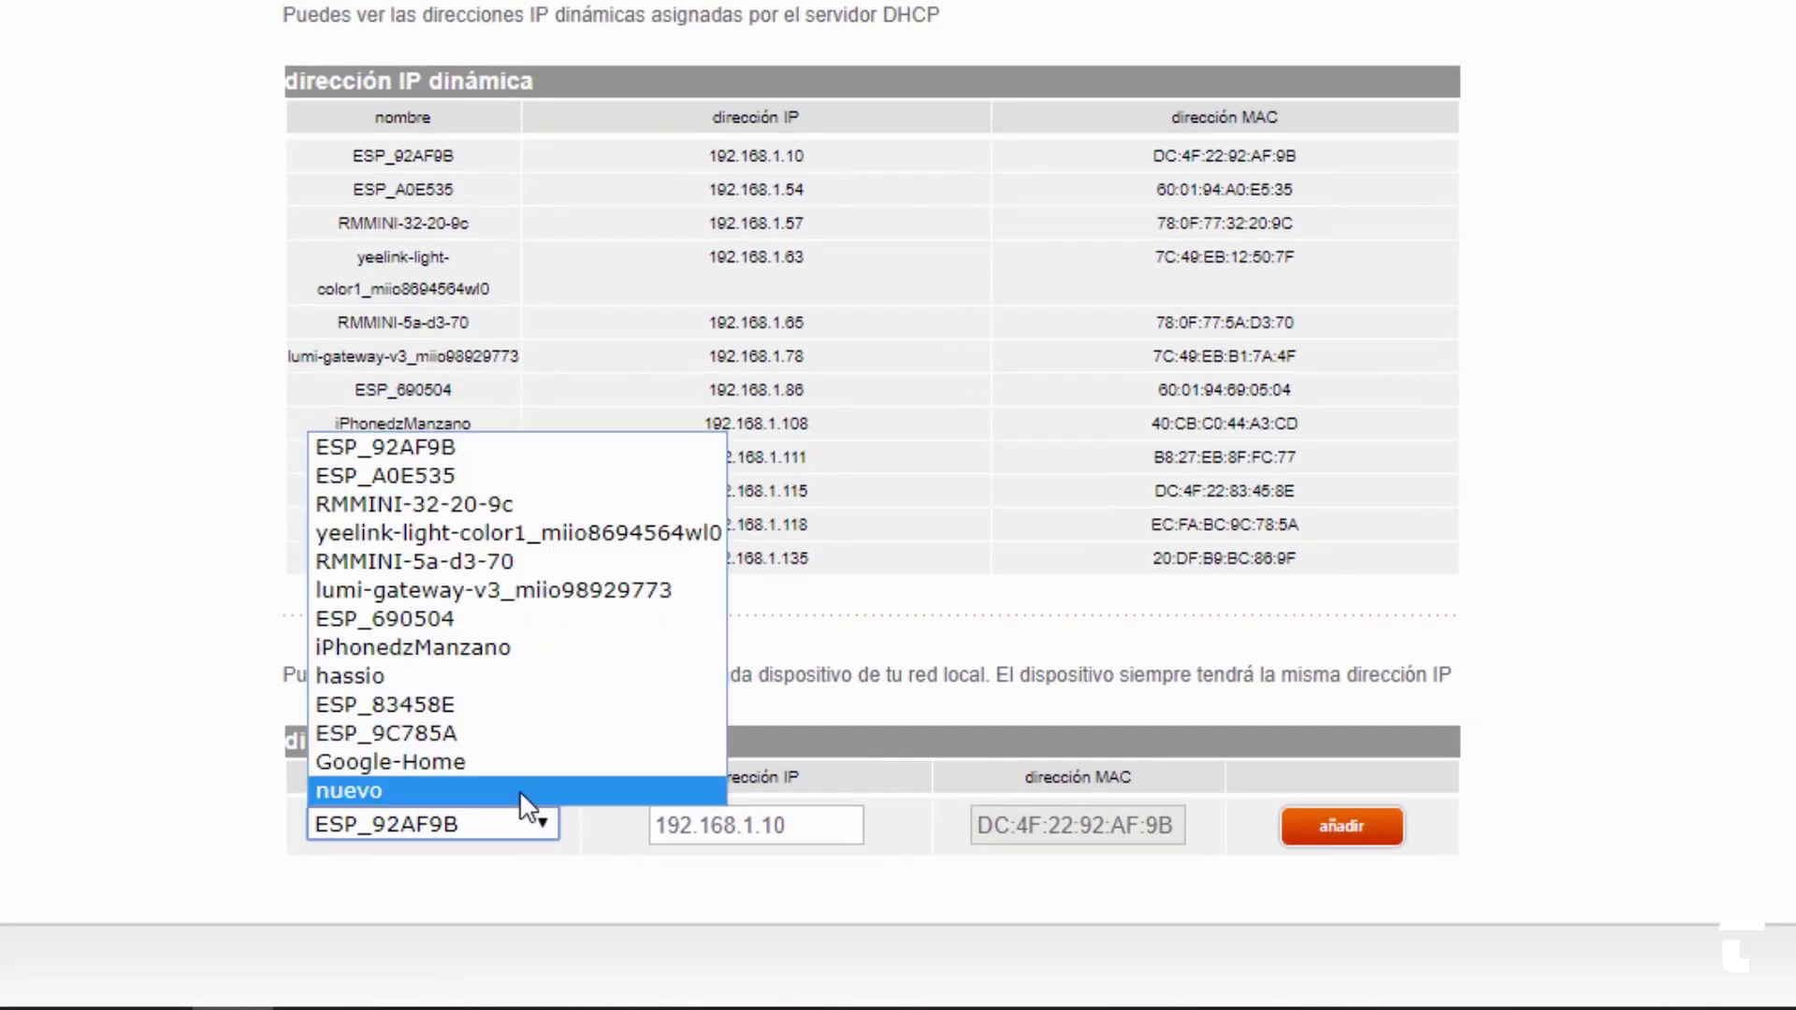
left_click(384, 677)
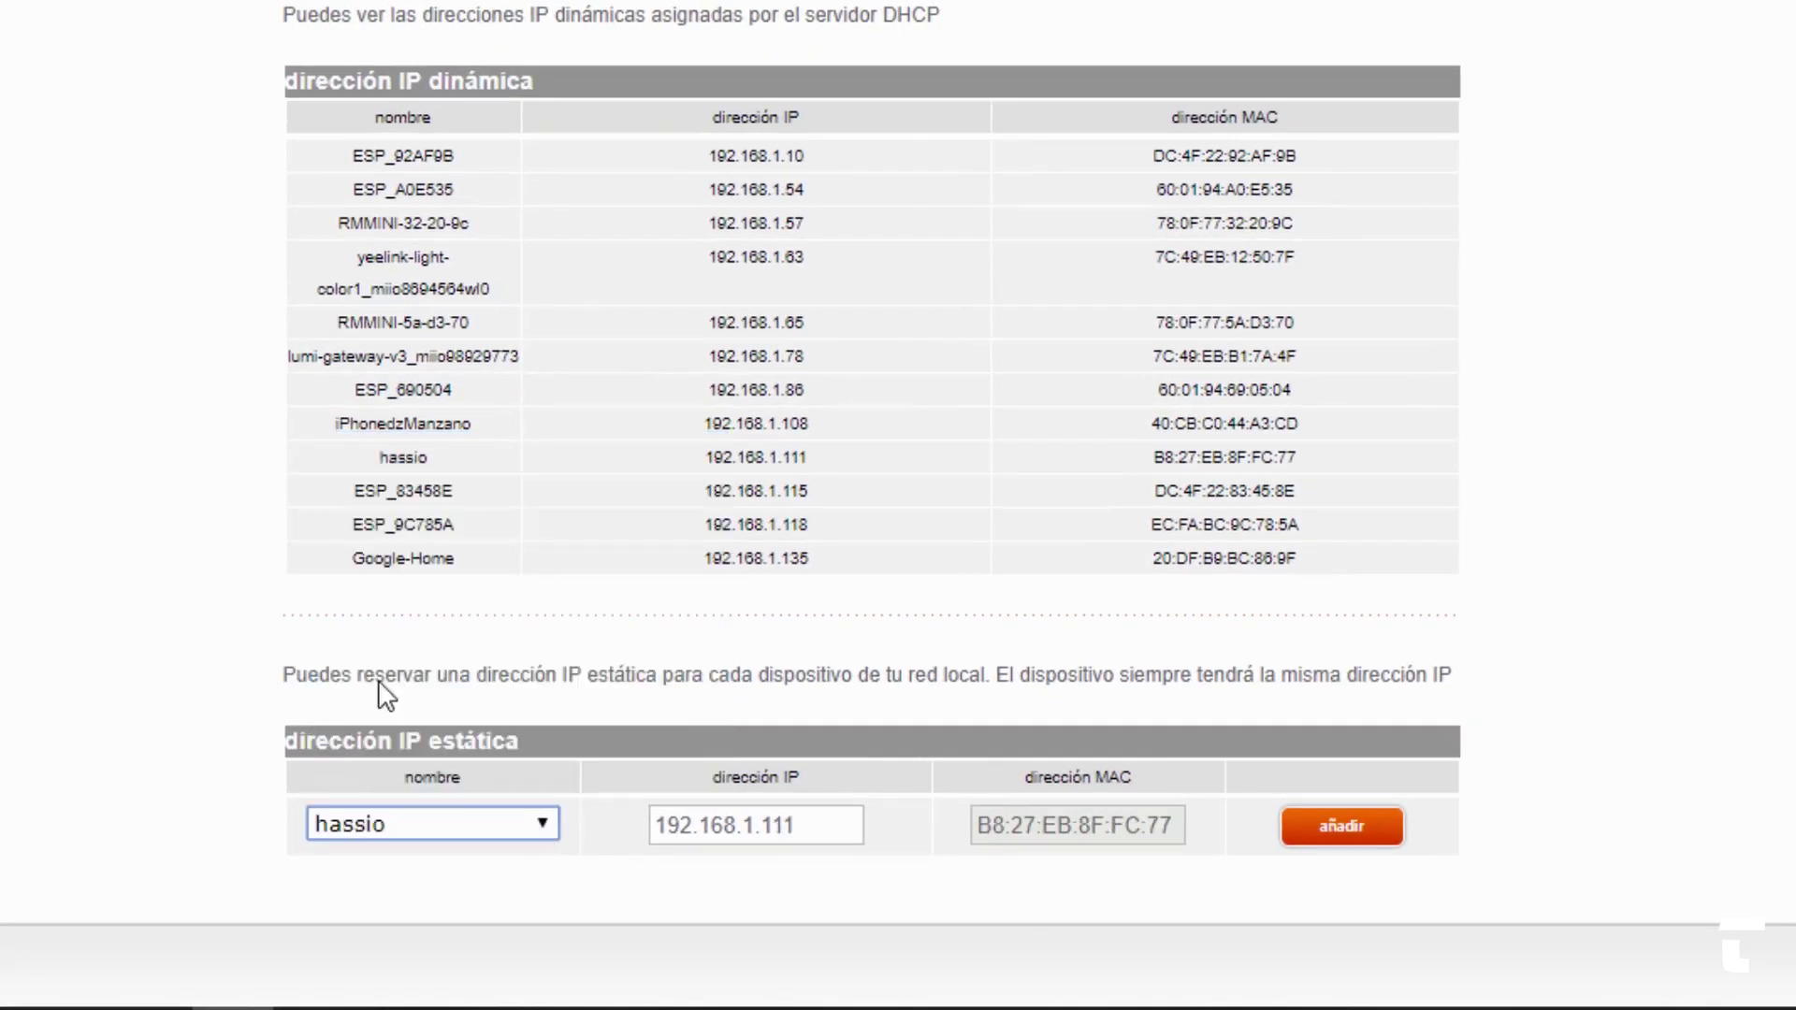
left_click(1319, 828)
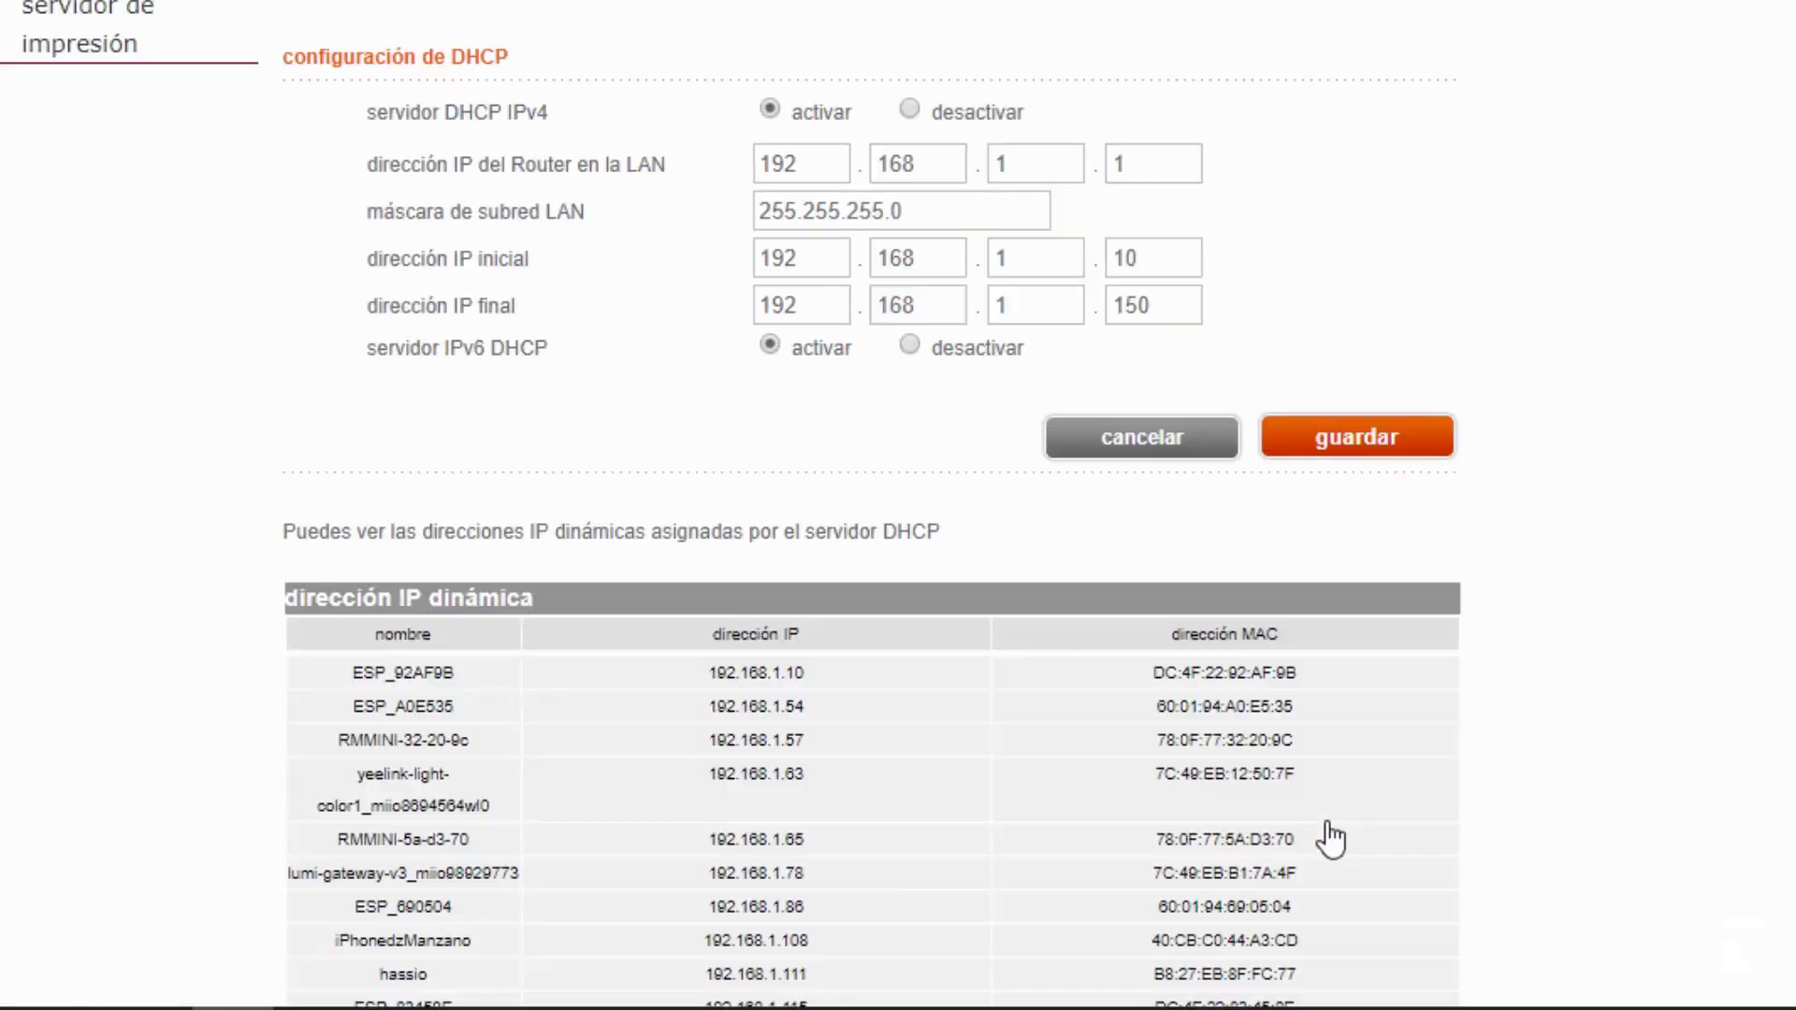
- Check the DHCP address list showing hassio at 192.168.1.111
scroll(1335, 834, "down", 6)
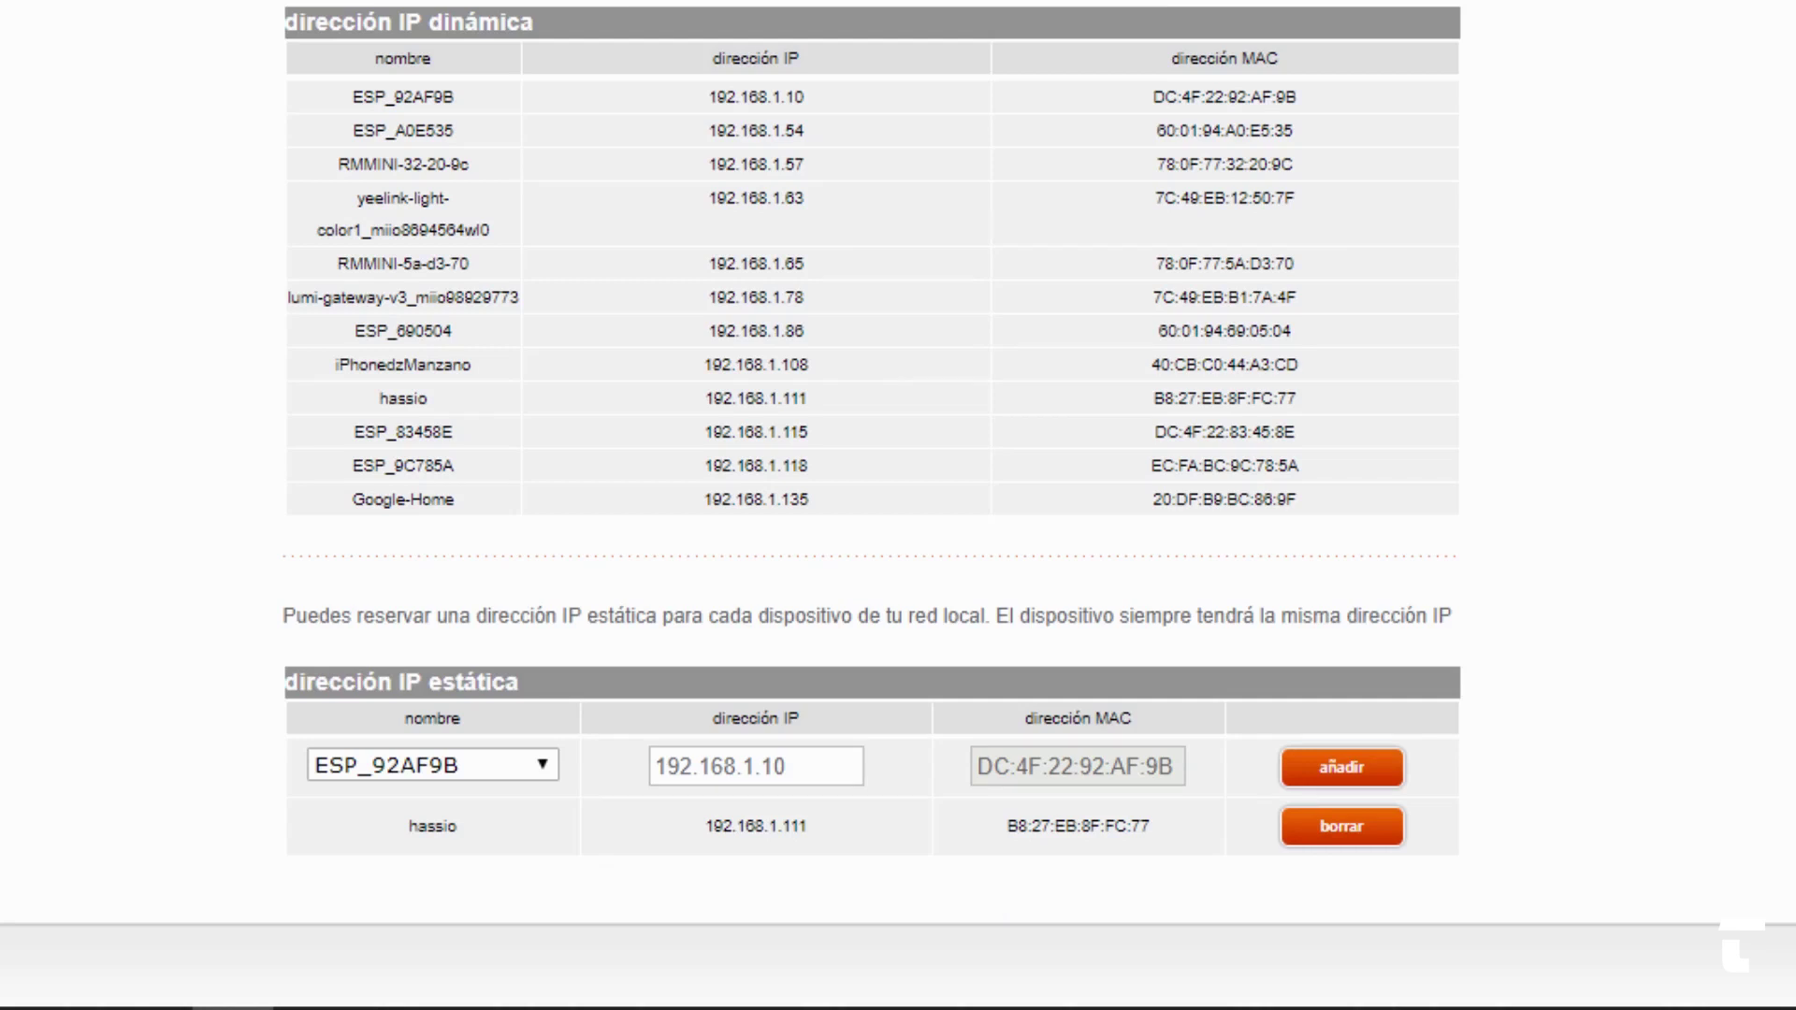
left_click_drag(697, 825, 821, 840)
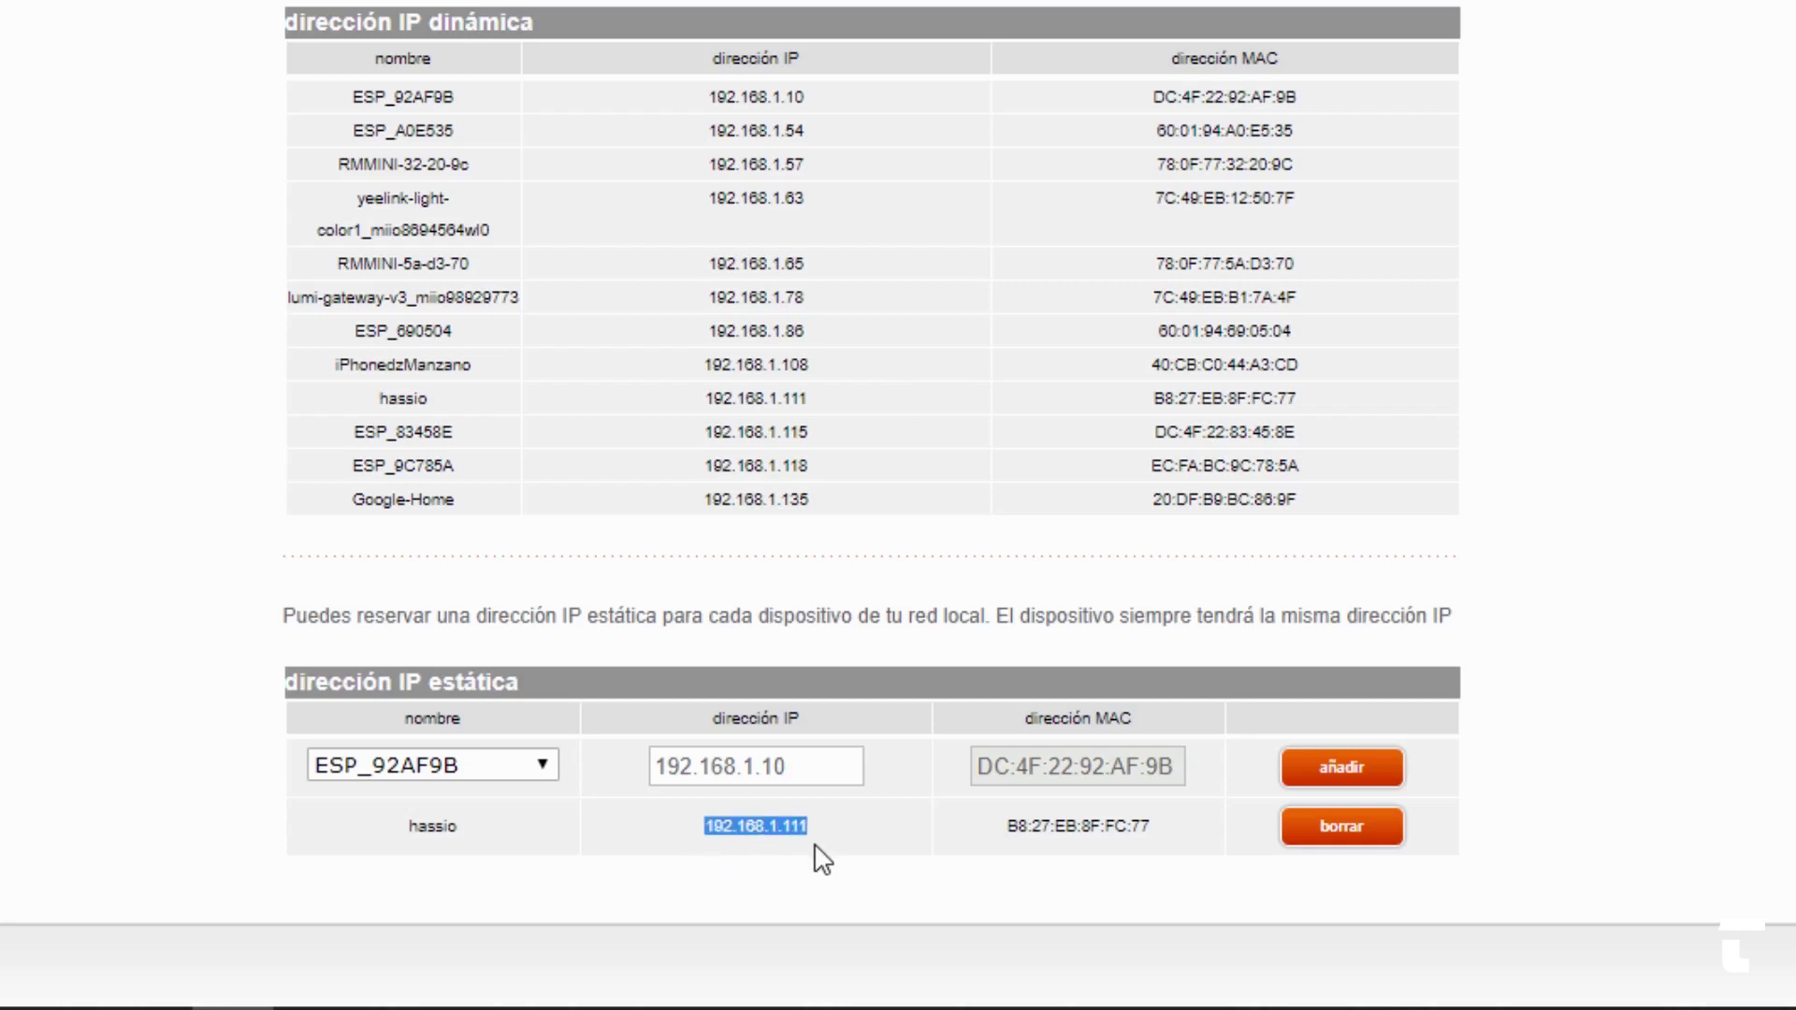
scroll(1625, 789, "up", 1)
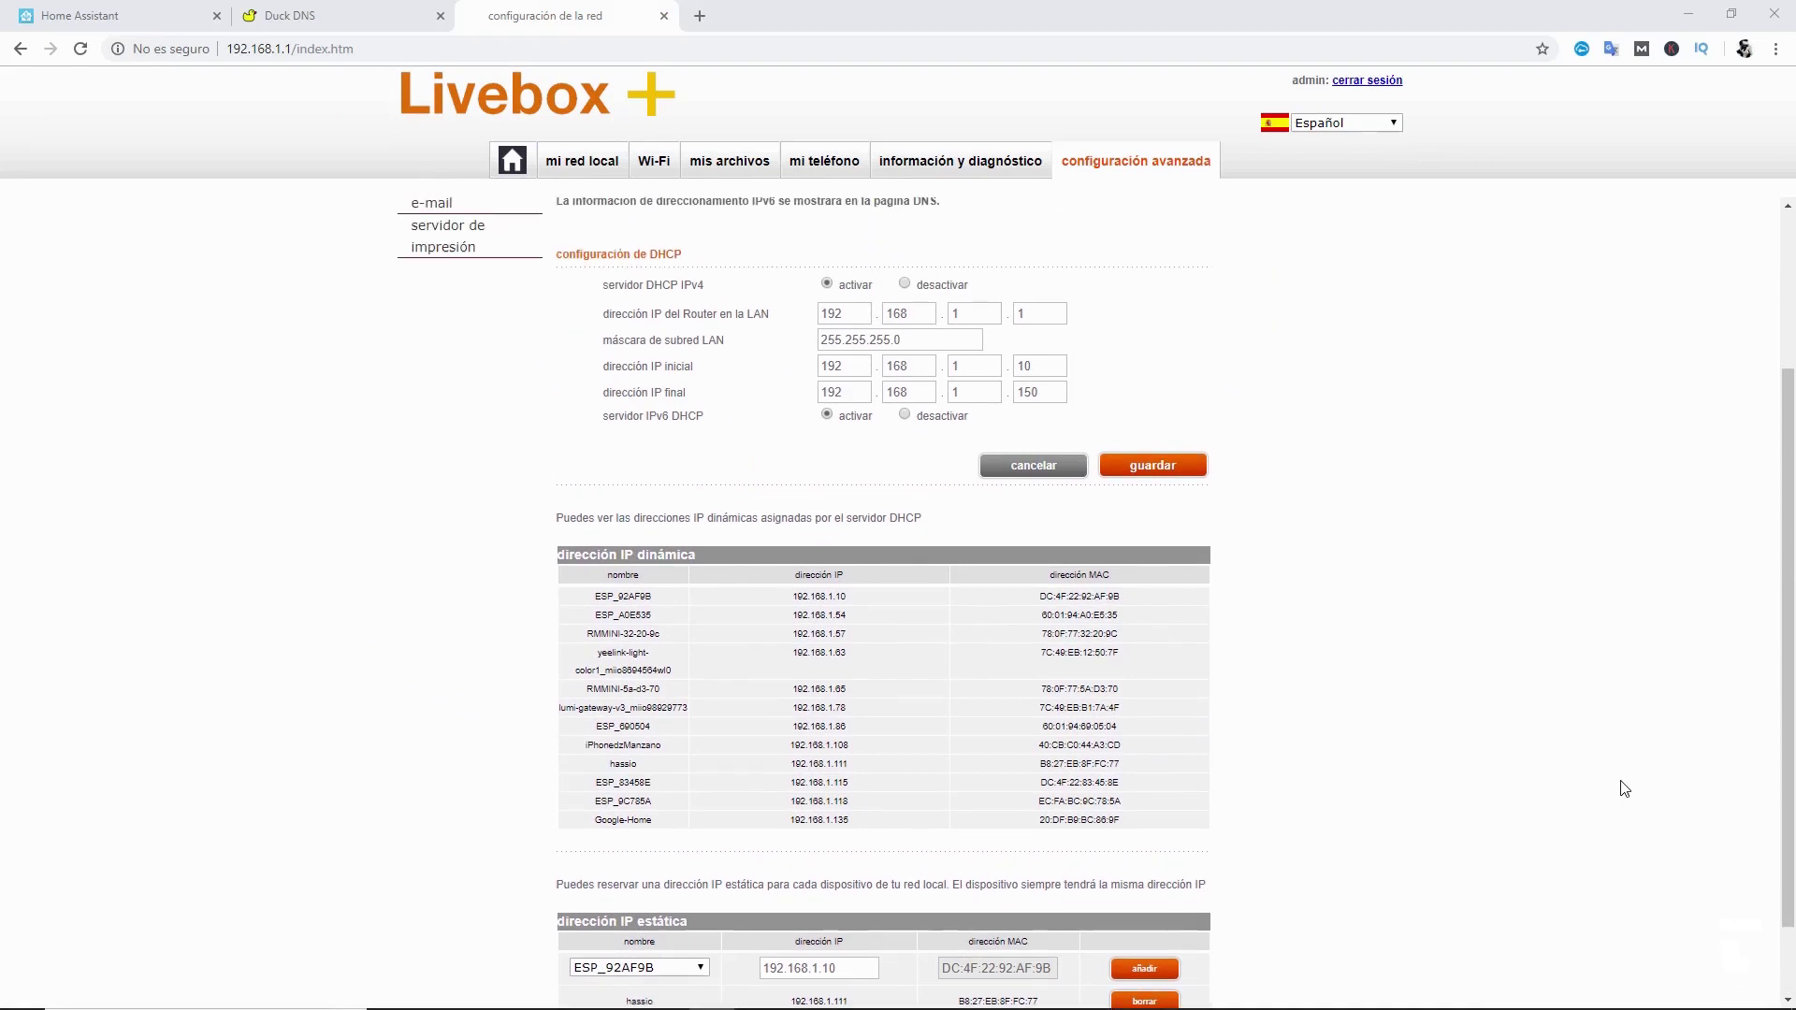
scroll(1625, 789, "up", 3)
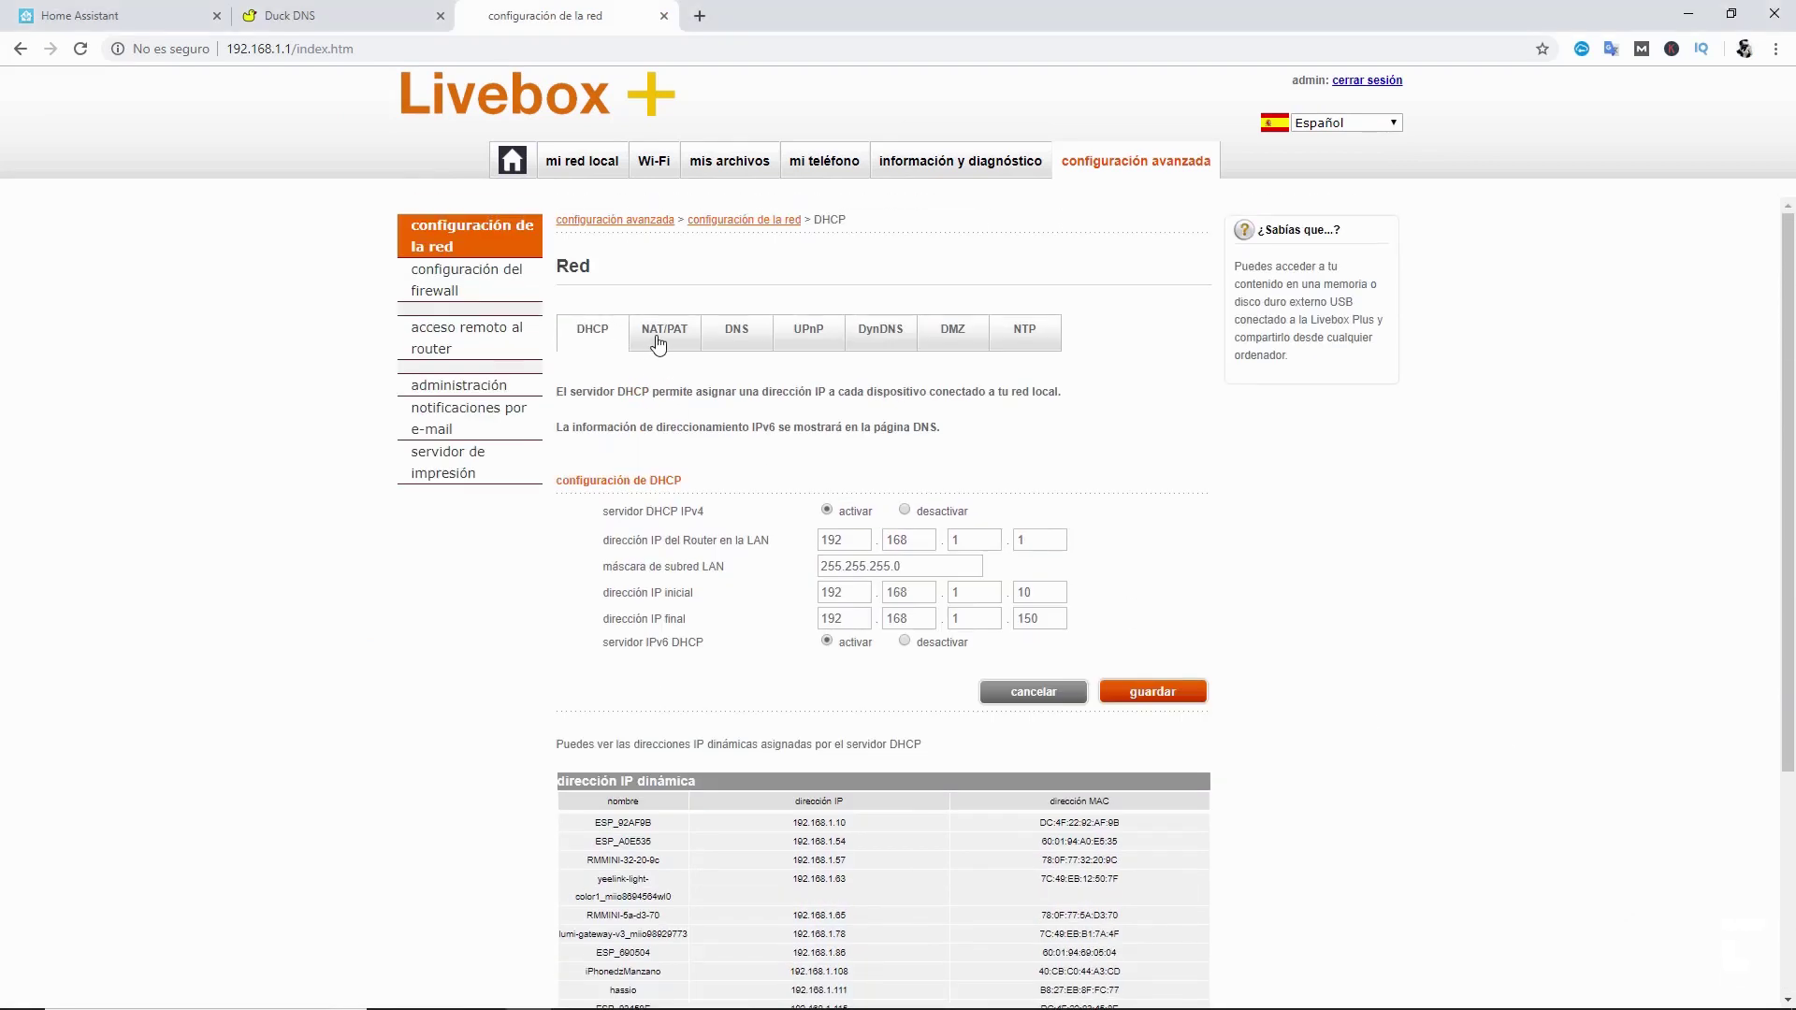
- On the NAT/PAT page, start a custom forwarding rule named Hassio 80
left_click(659, 345)
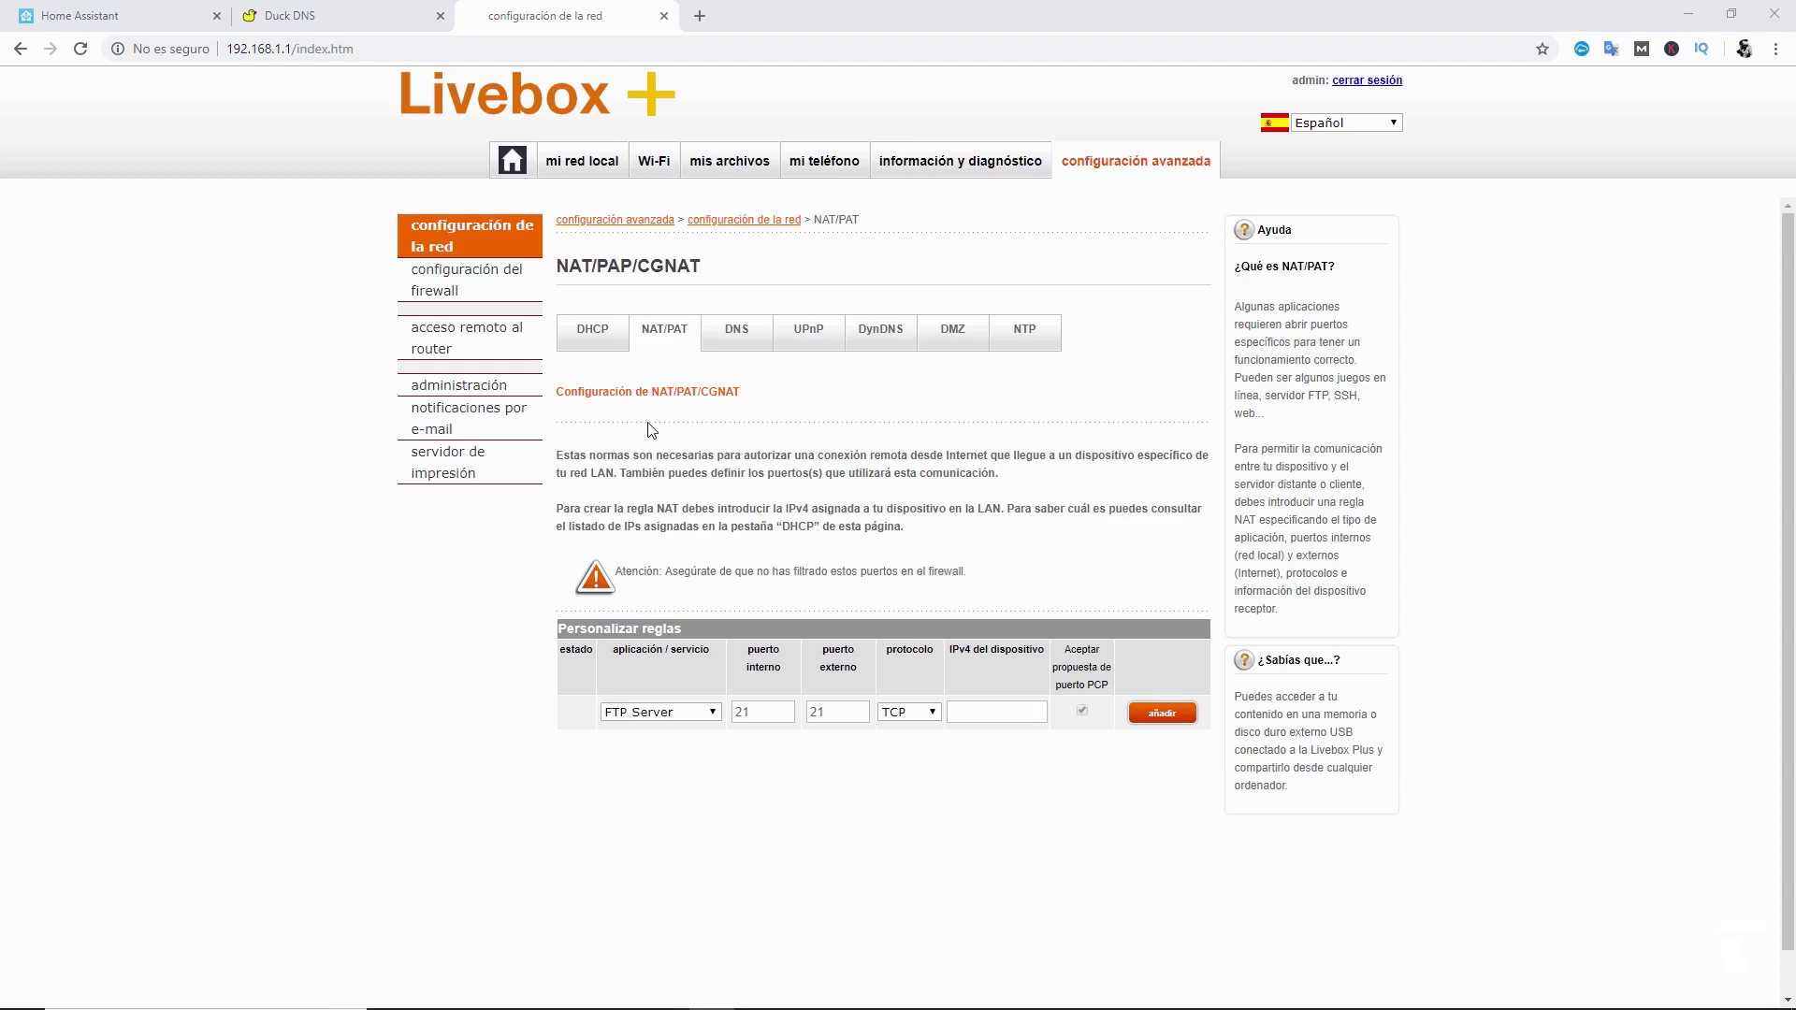
left_click(711, 712)
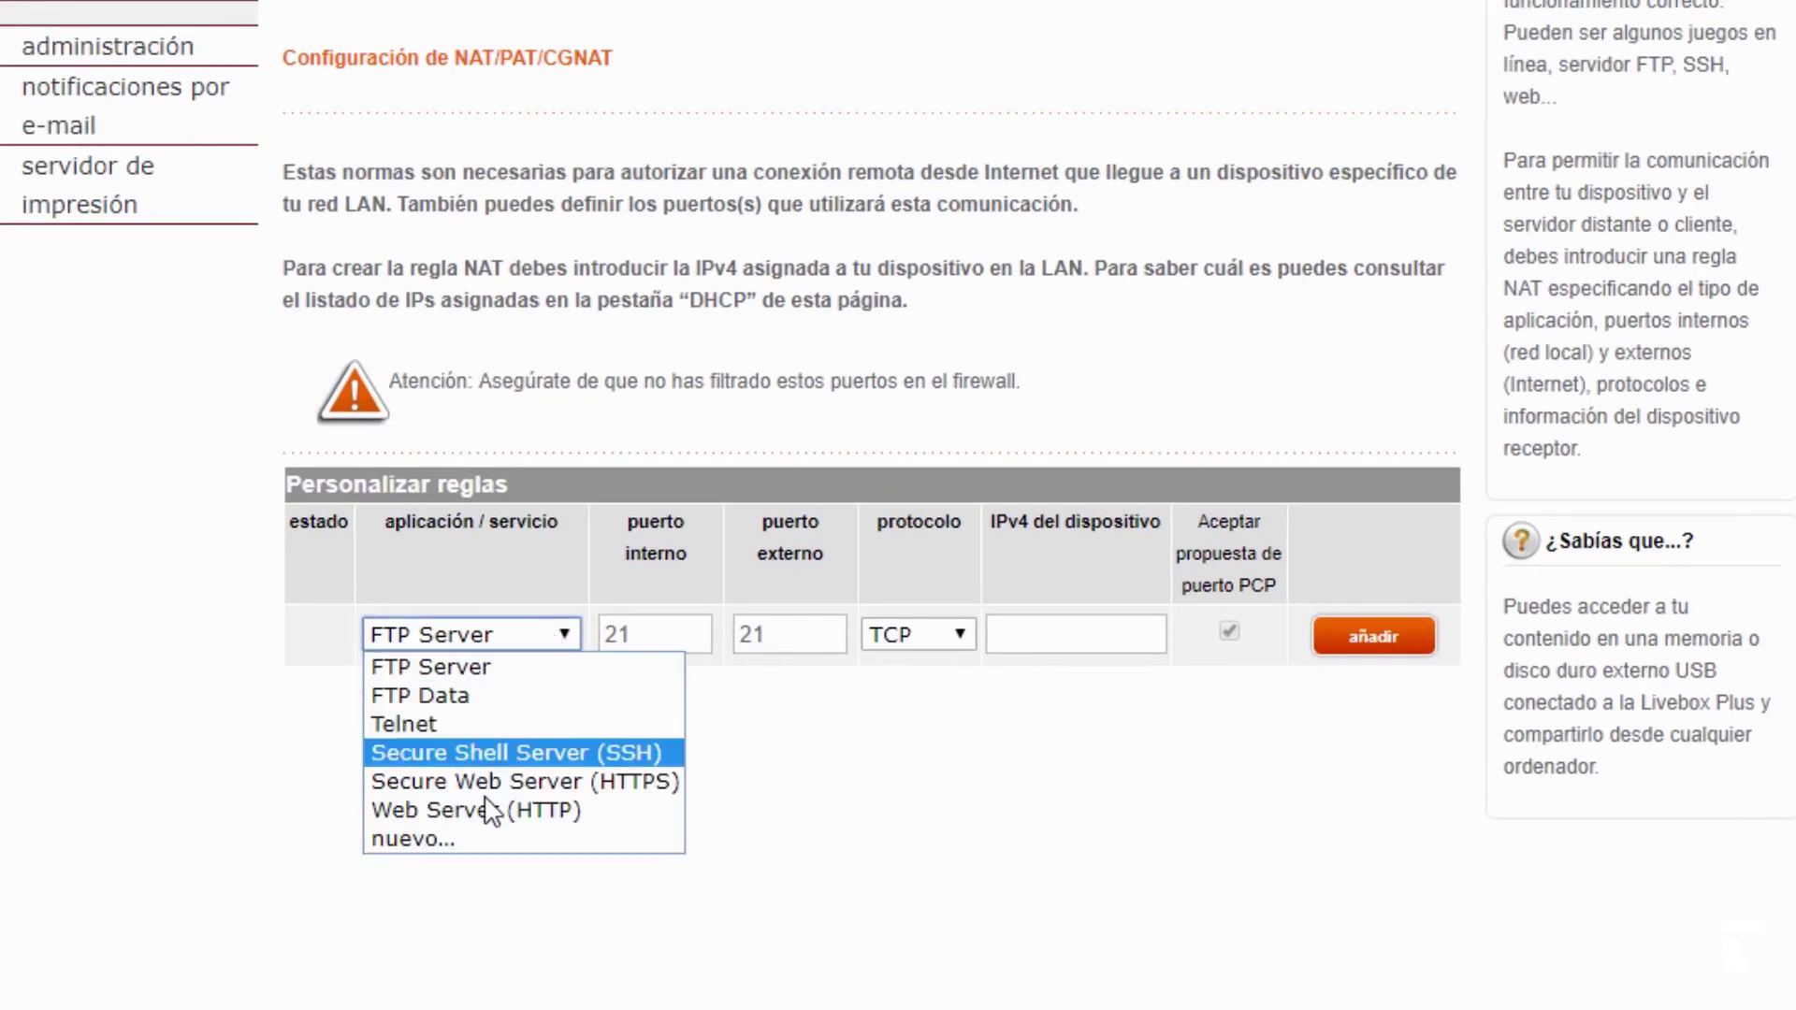
left_click(458, 840)
left_click(460, 642)
type("Hassio")
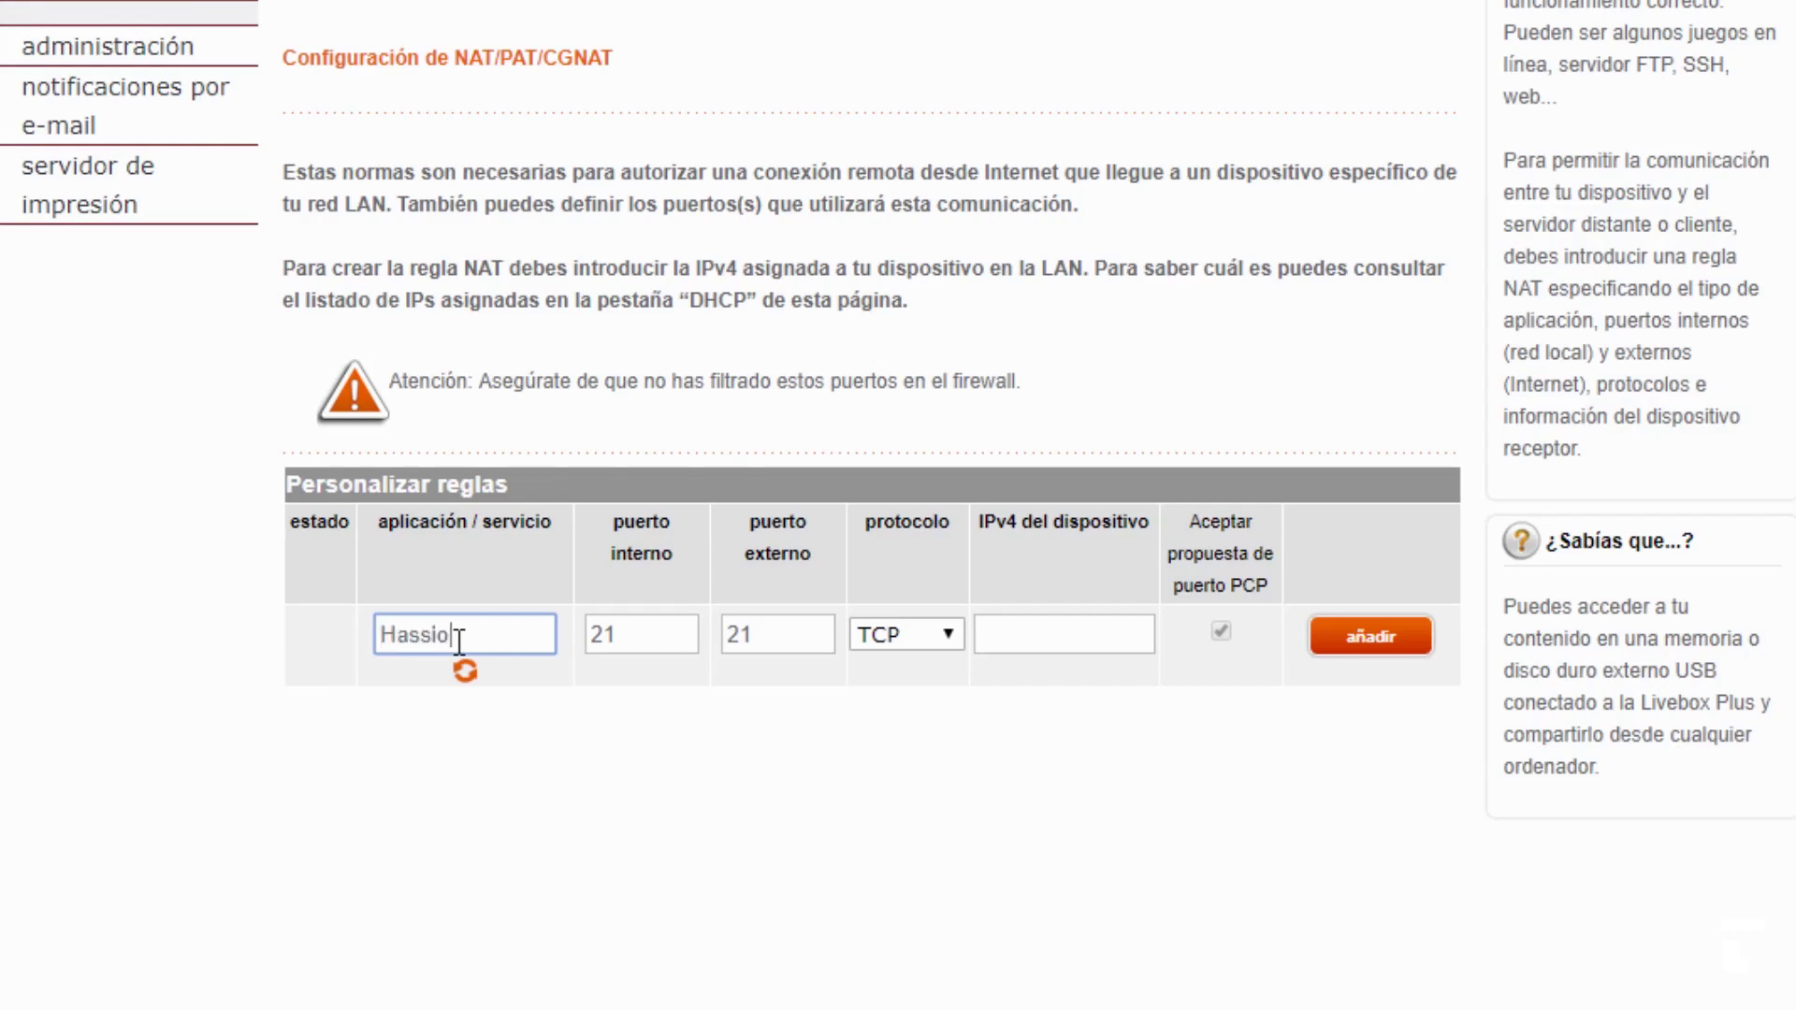
type(" 80")
- Set external and internal ports to 80 and device IP 192.168.1.111, then add the rule
double_click(750, 635)
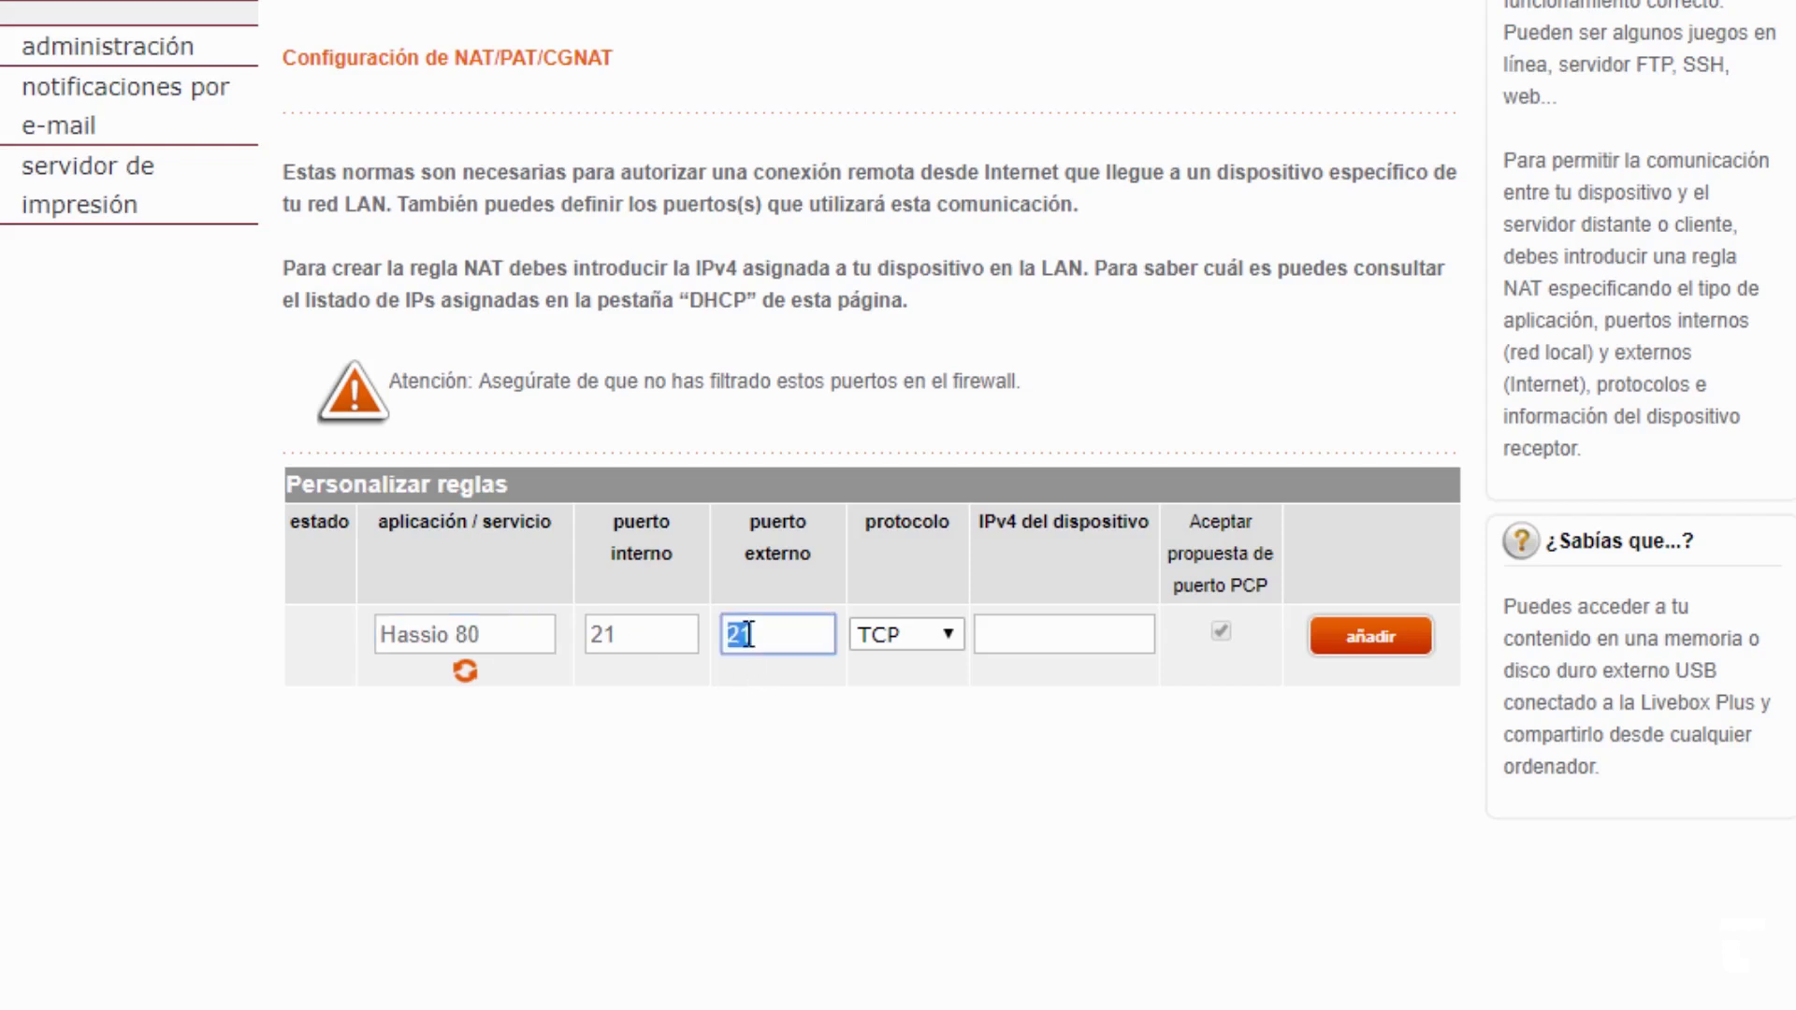
type("80")
left_click(602, 634)
double_click(602, 635)
type("80")
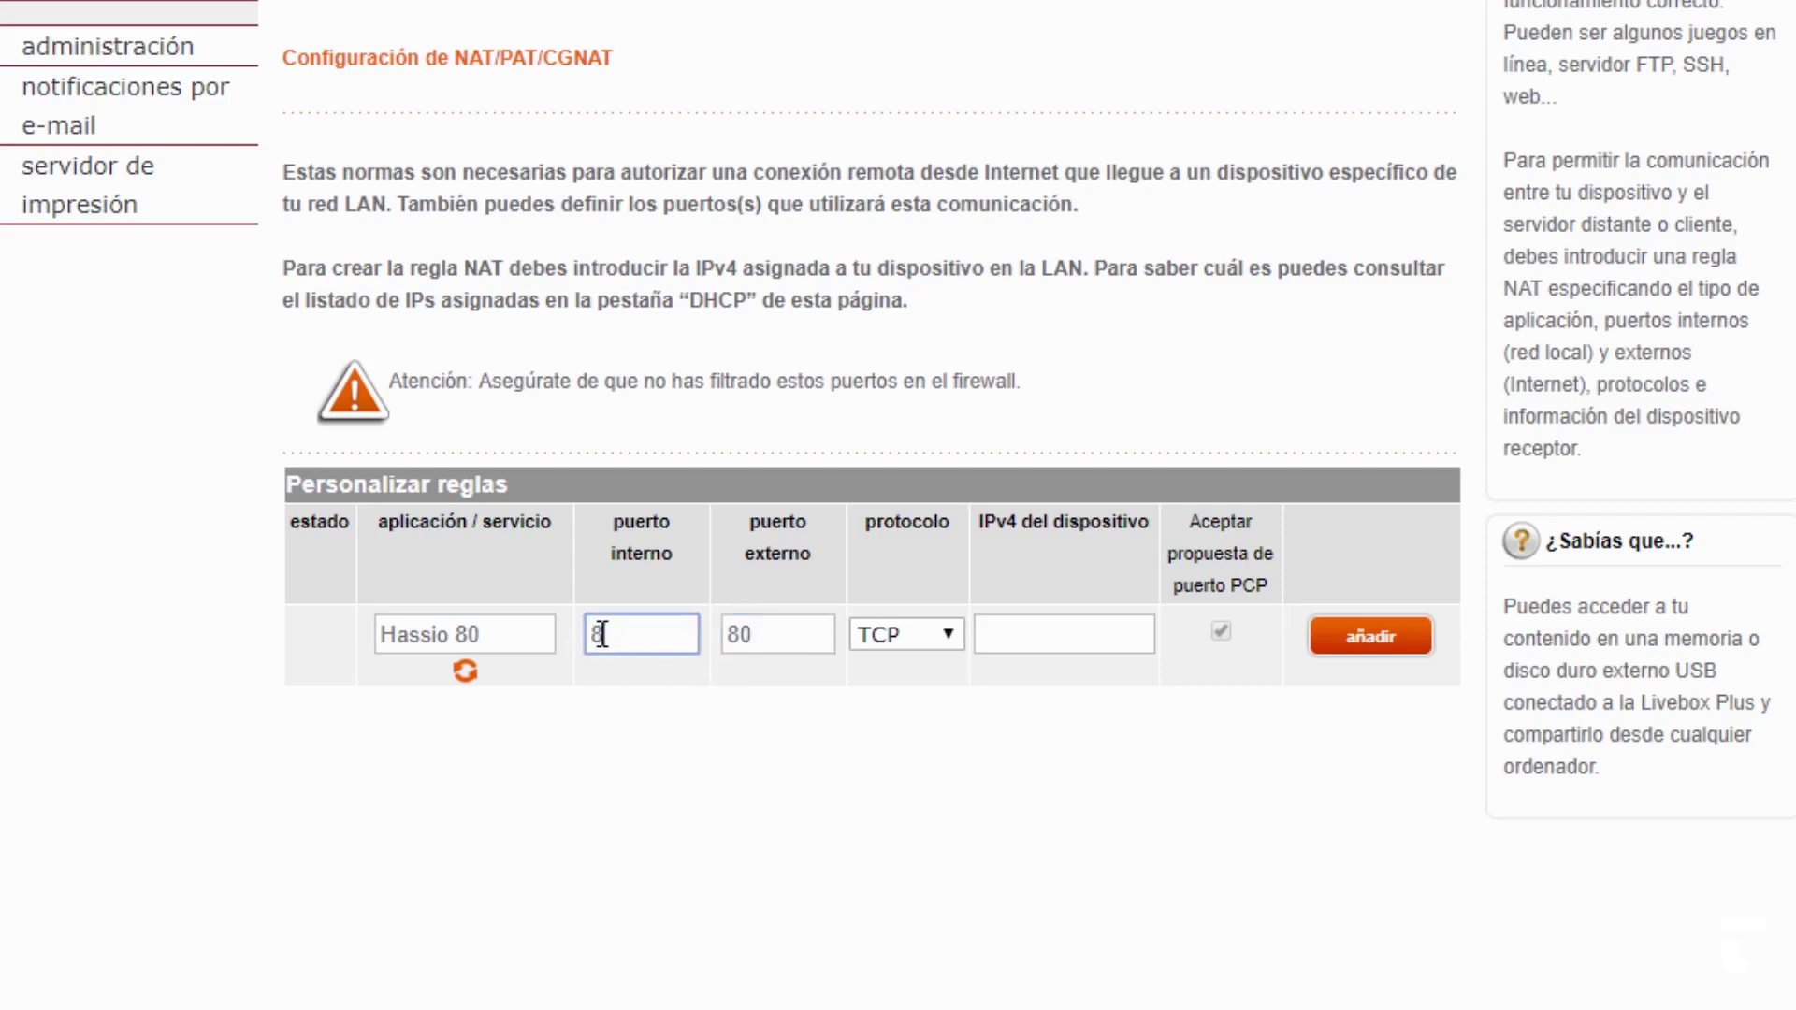
left_click(1085, 646)
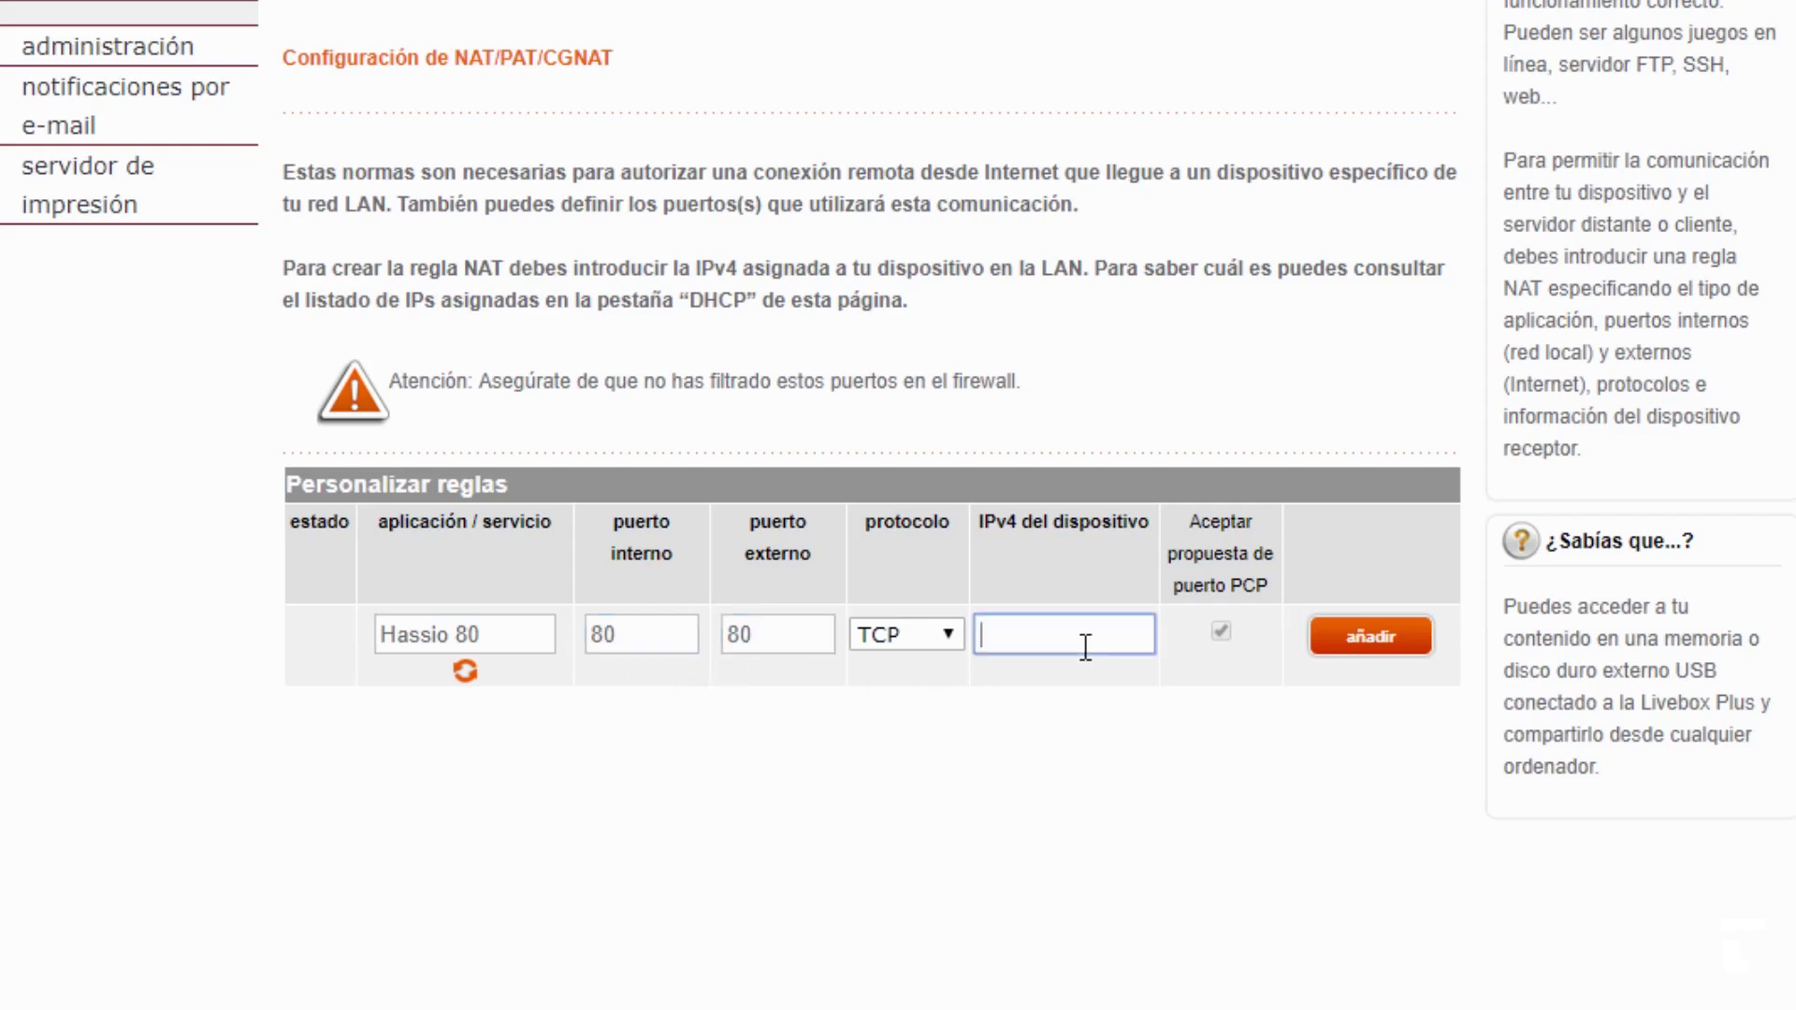
type("192.168.1.111")
left_click(1359, 645)
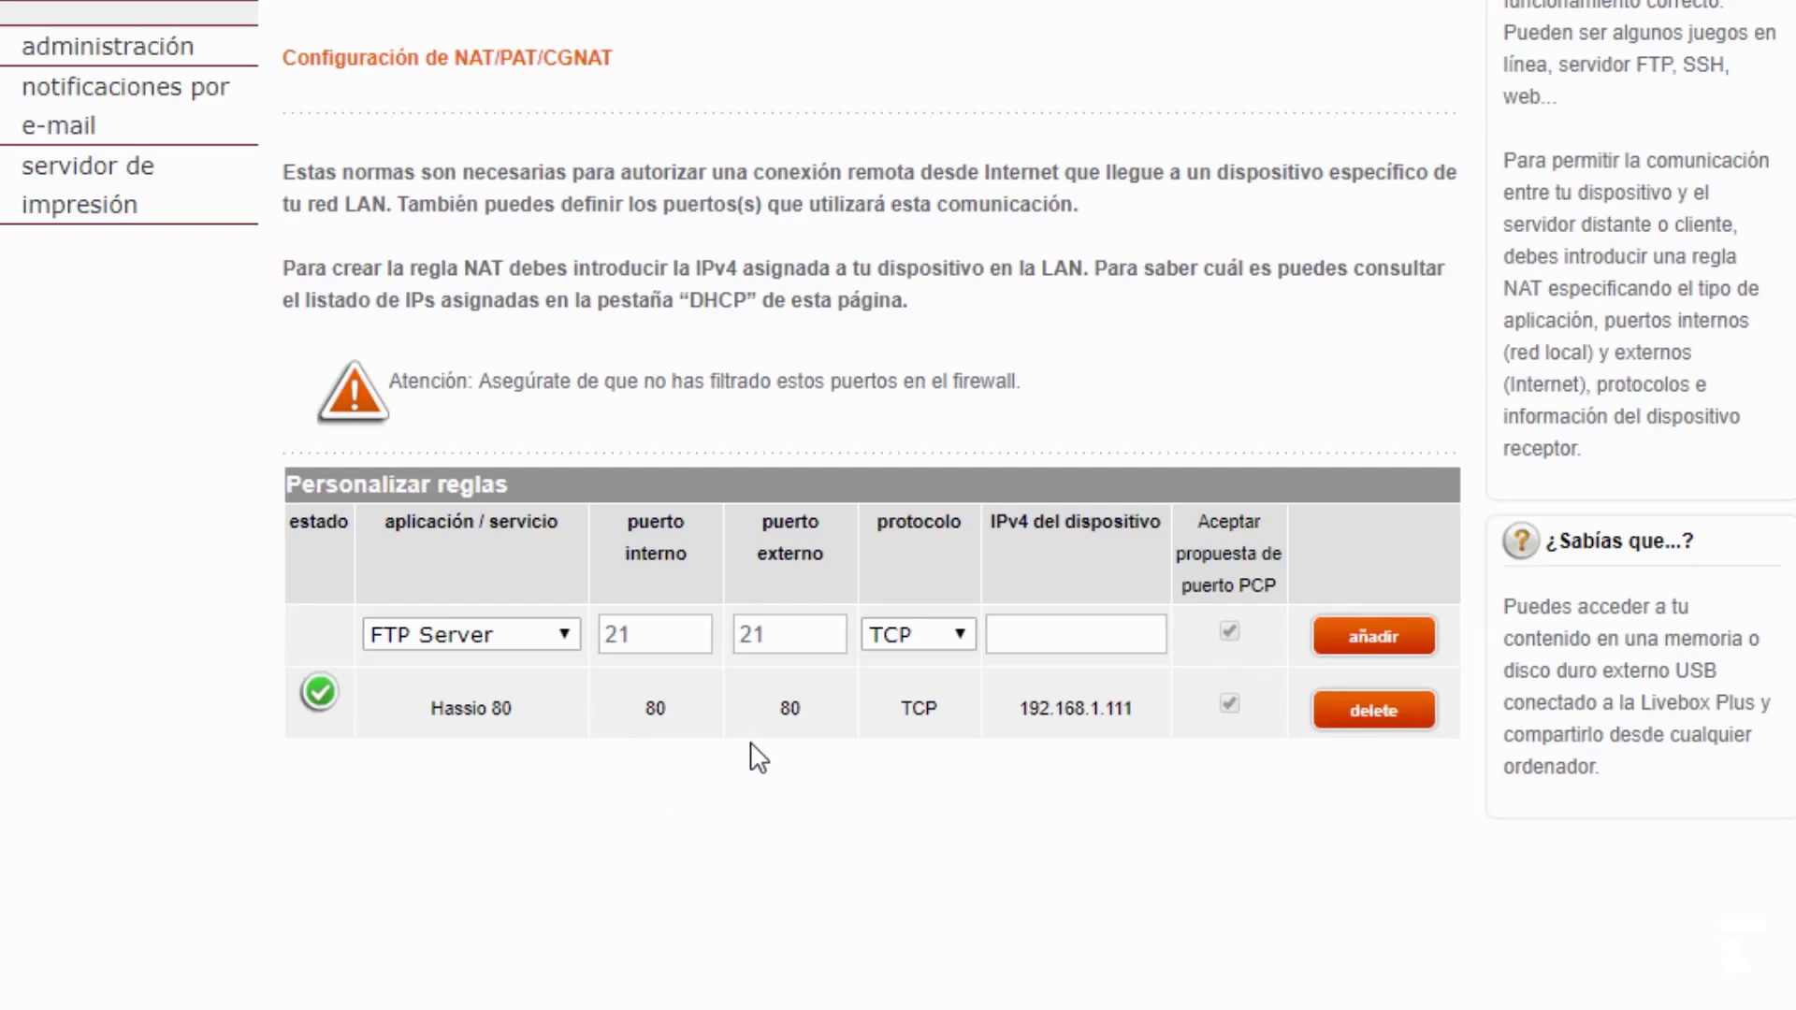
- Review the new rule's port 80, TCP protocol and 192.168.1.111 address in the table
left_click_drag(769, 709, 810, 709)
left_click(904, 709)
left_click_drag(904, 703, 941, 702)
left_click_drag(642, 723, 673, 722)
left_click_drag(1018, 708, 1152, 731)
key("ctrl+c")
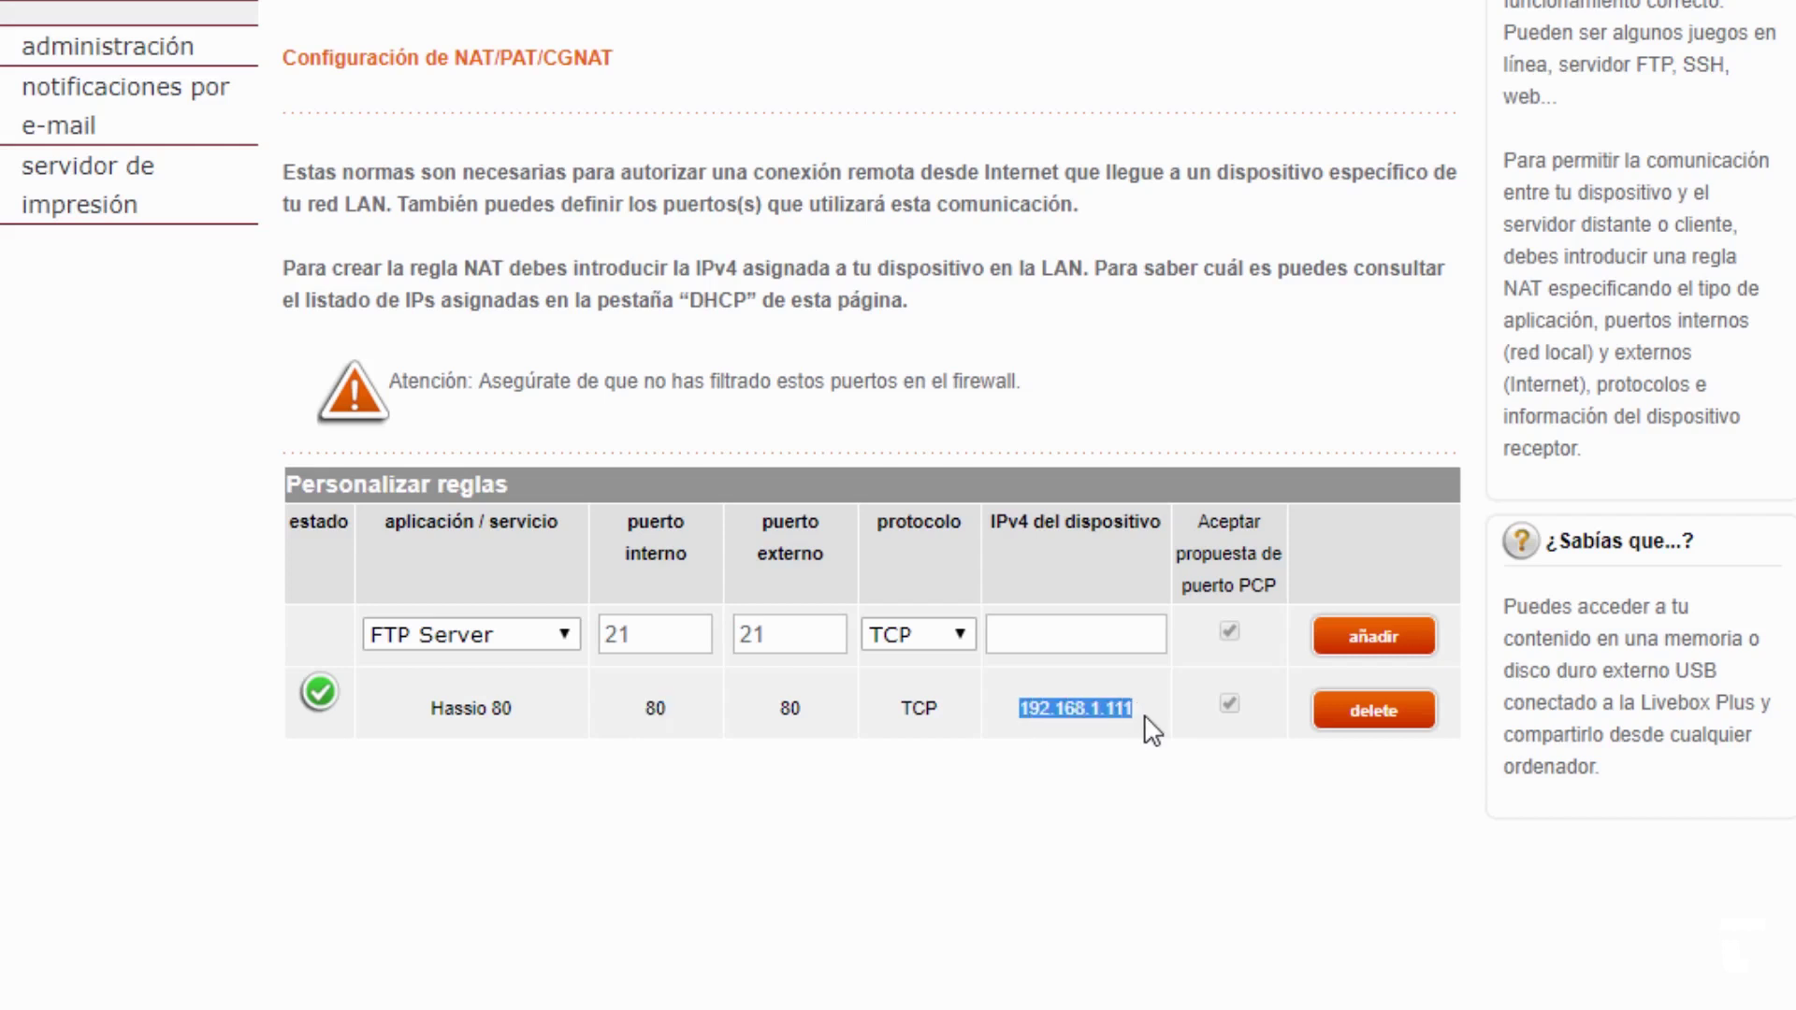
left_click(1034, 789)
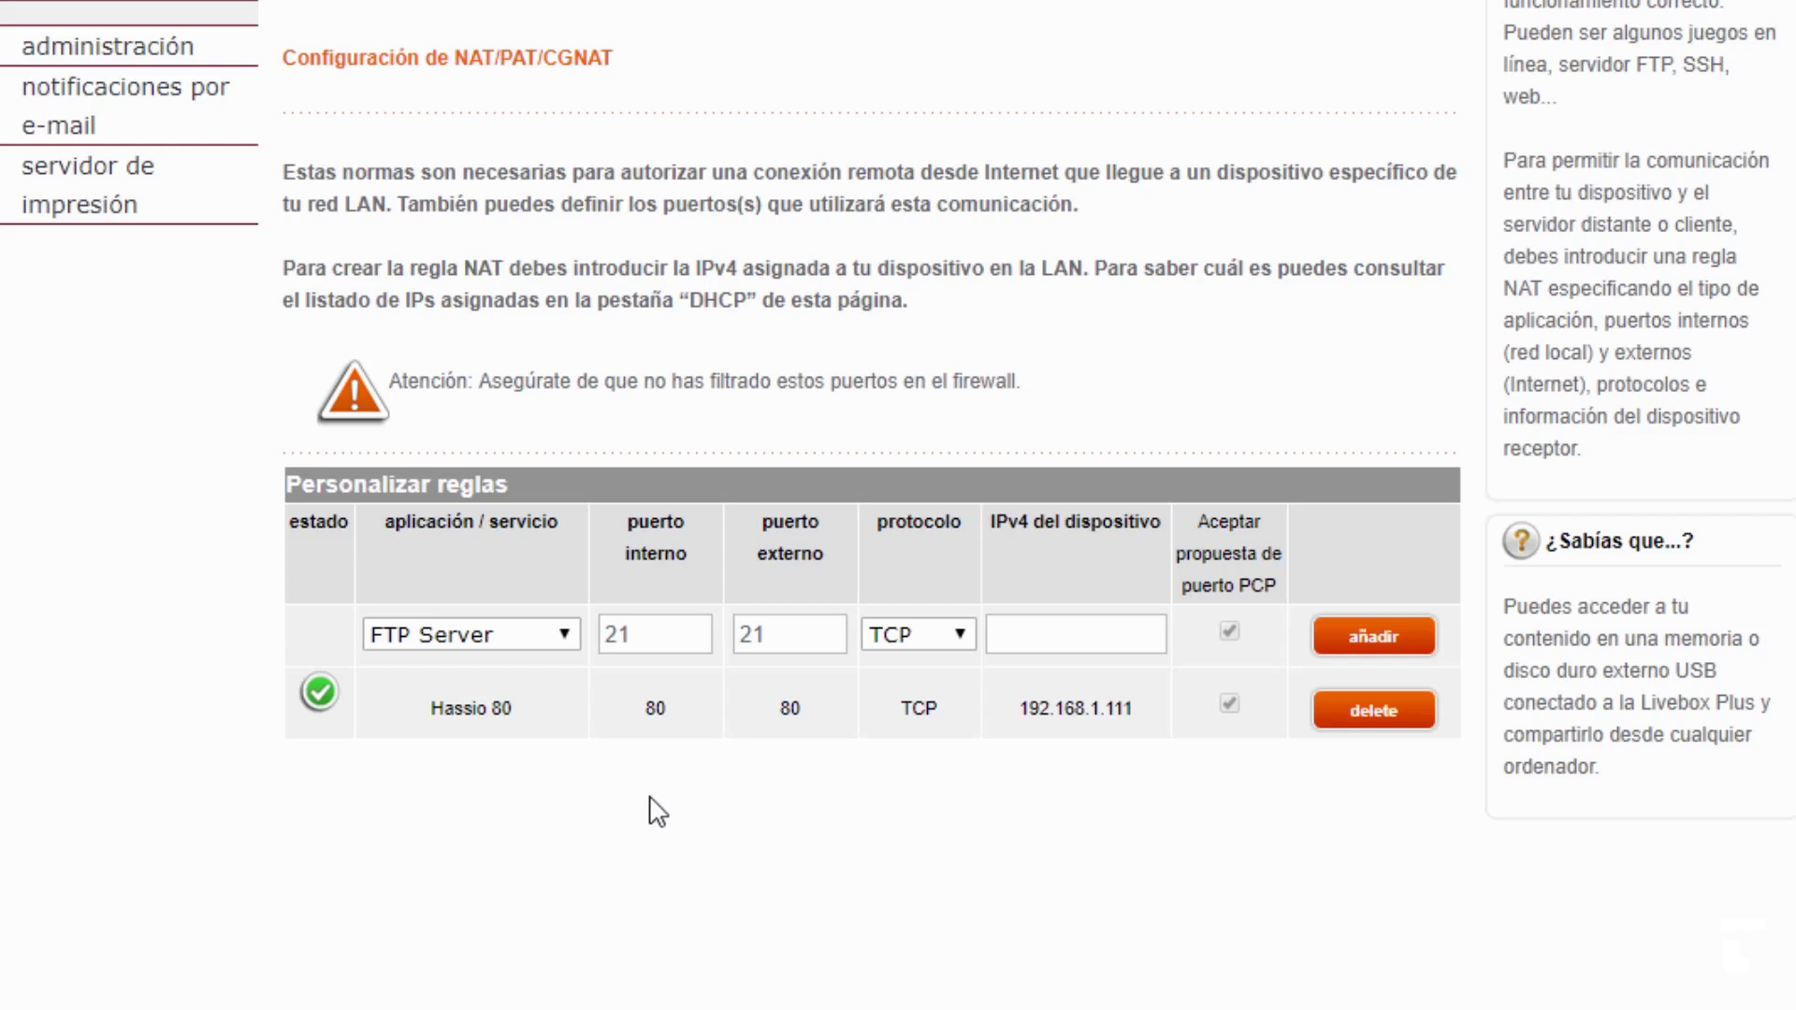
left_click(550, 635)
- Start a second custom forwarding rule named Hassio 443
left_click(419, 835)
left_click(485, 636)
type("H")
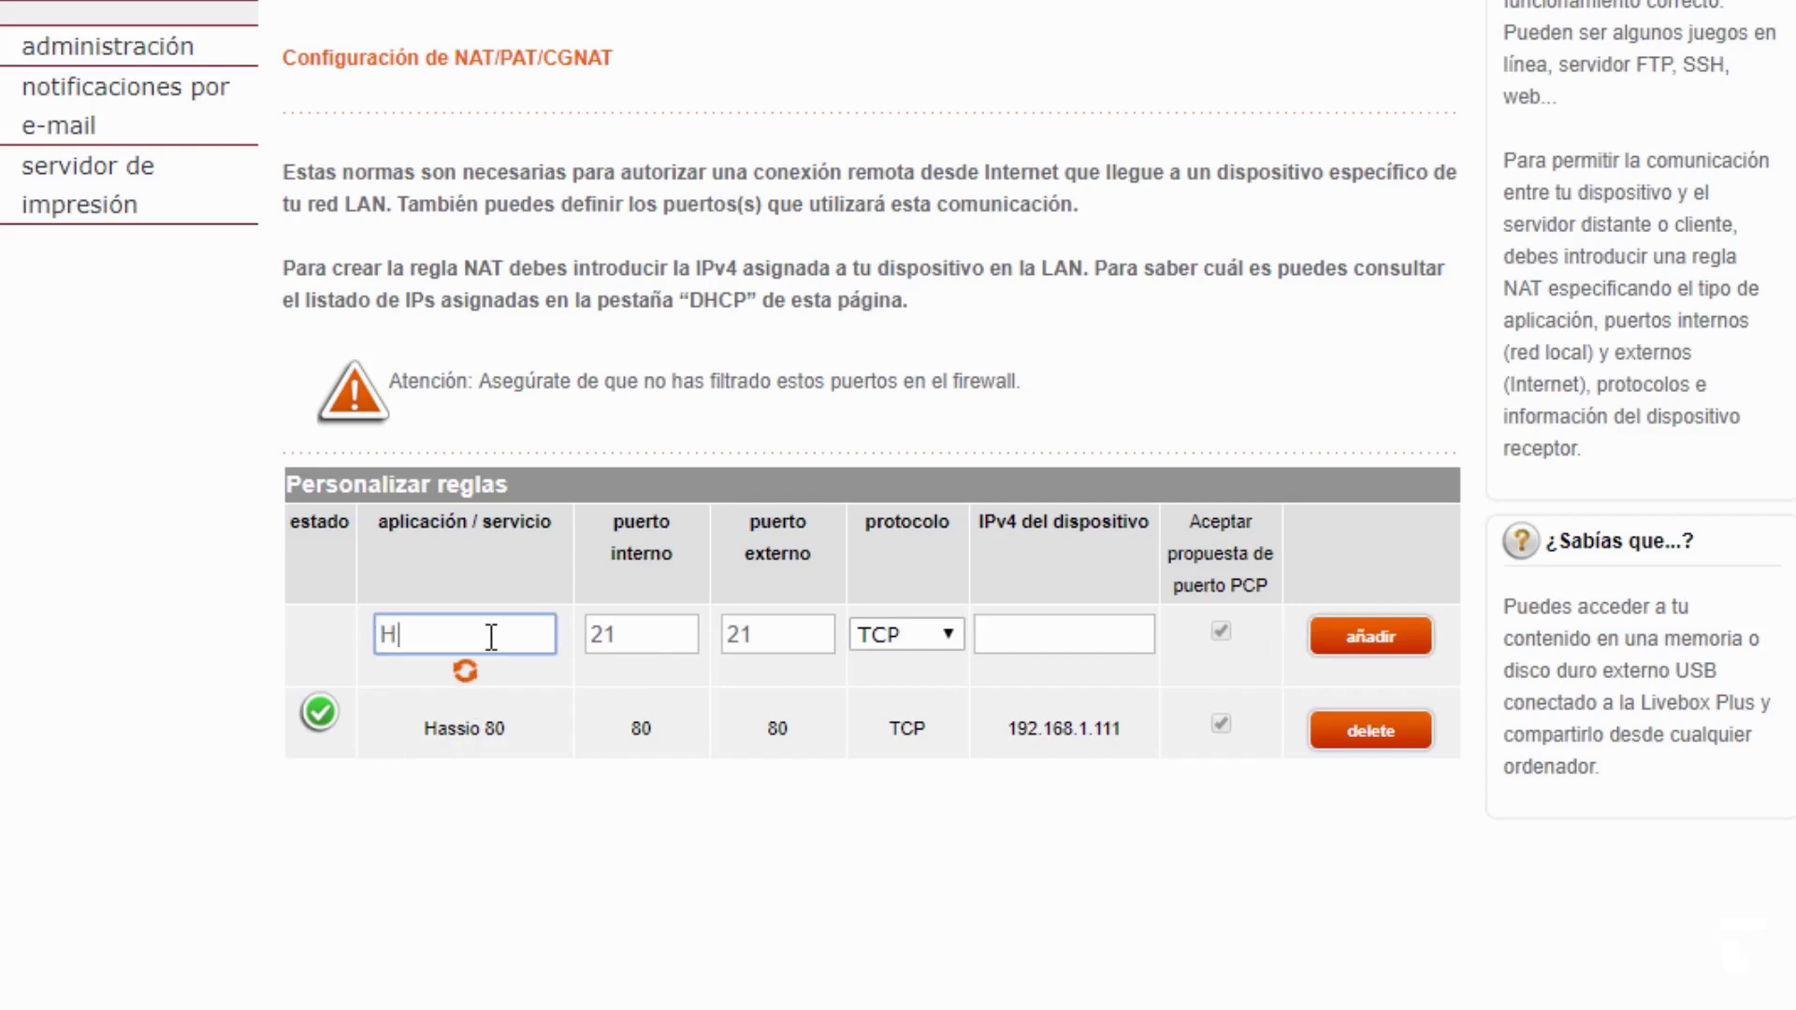
type("assio 443")
- Set both ports to 443 and the device IP to 192.168.1.111, then add the rule
double_click(666, 640)
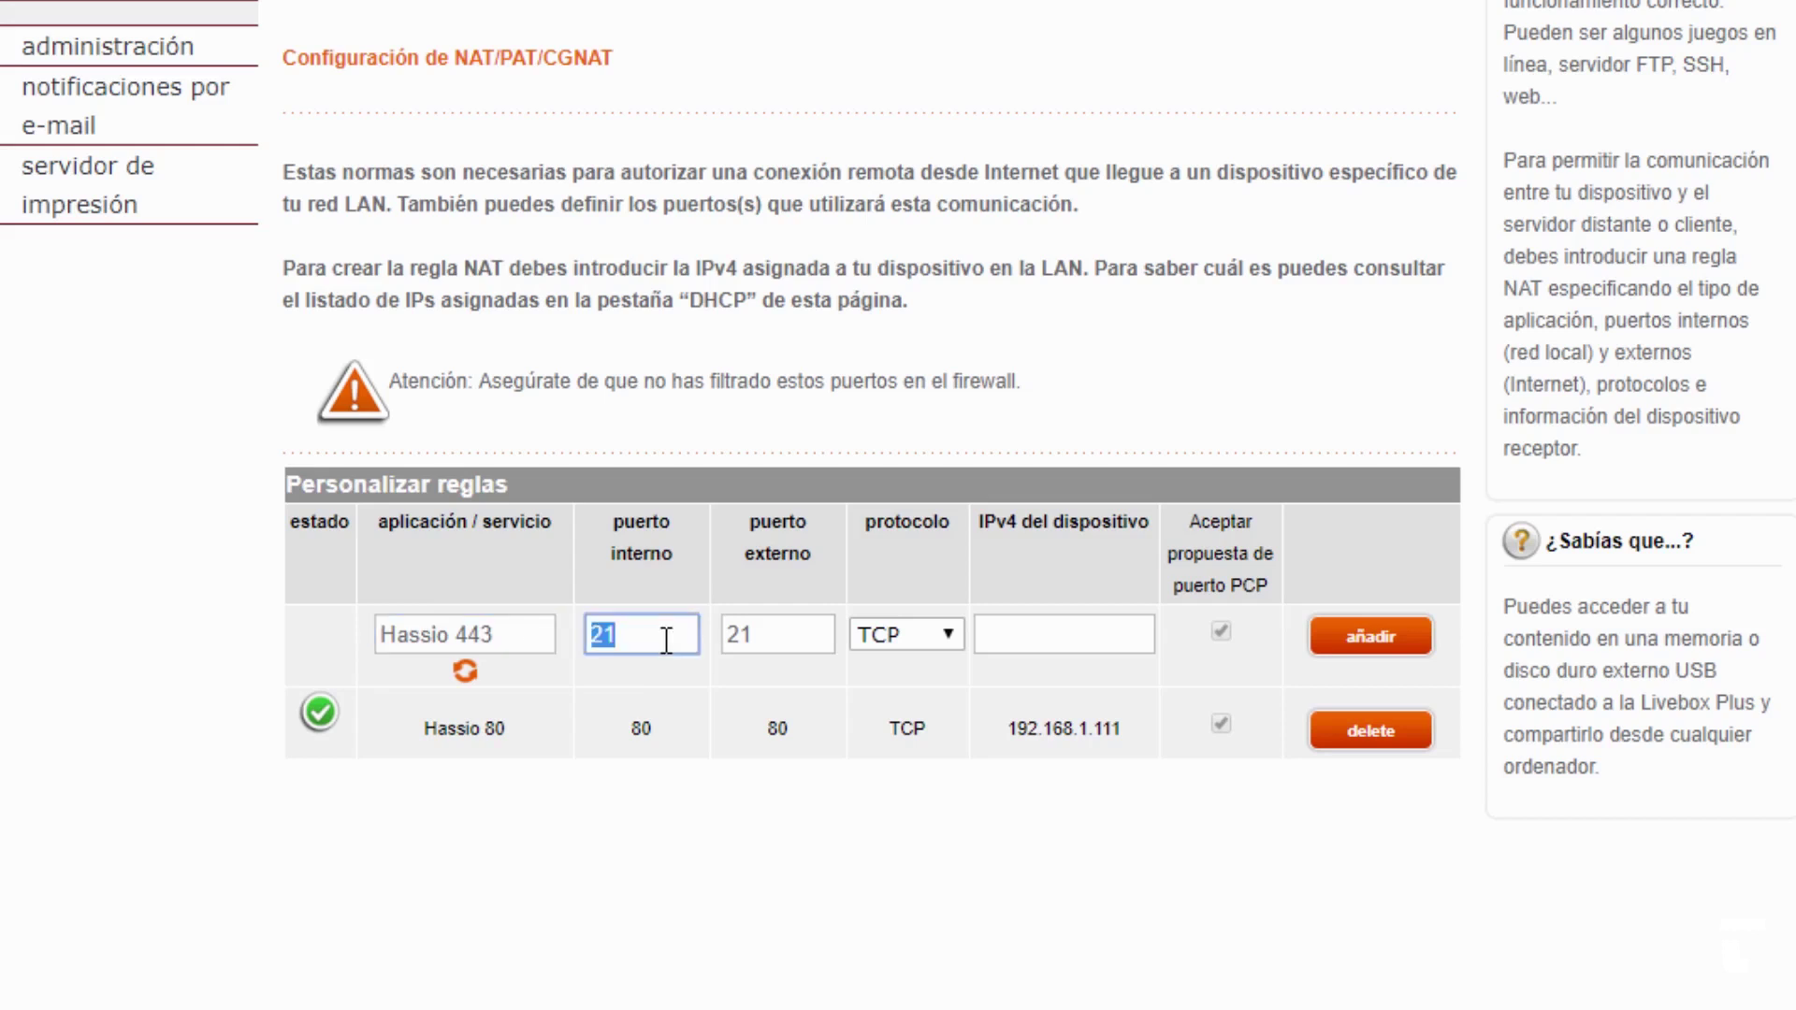
type("443")
left_click(773, 648)
double_click(774, 648)
type("4")
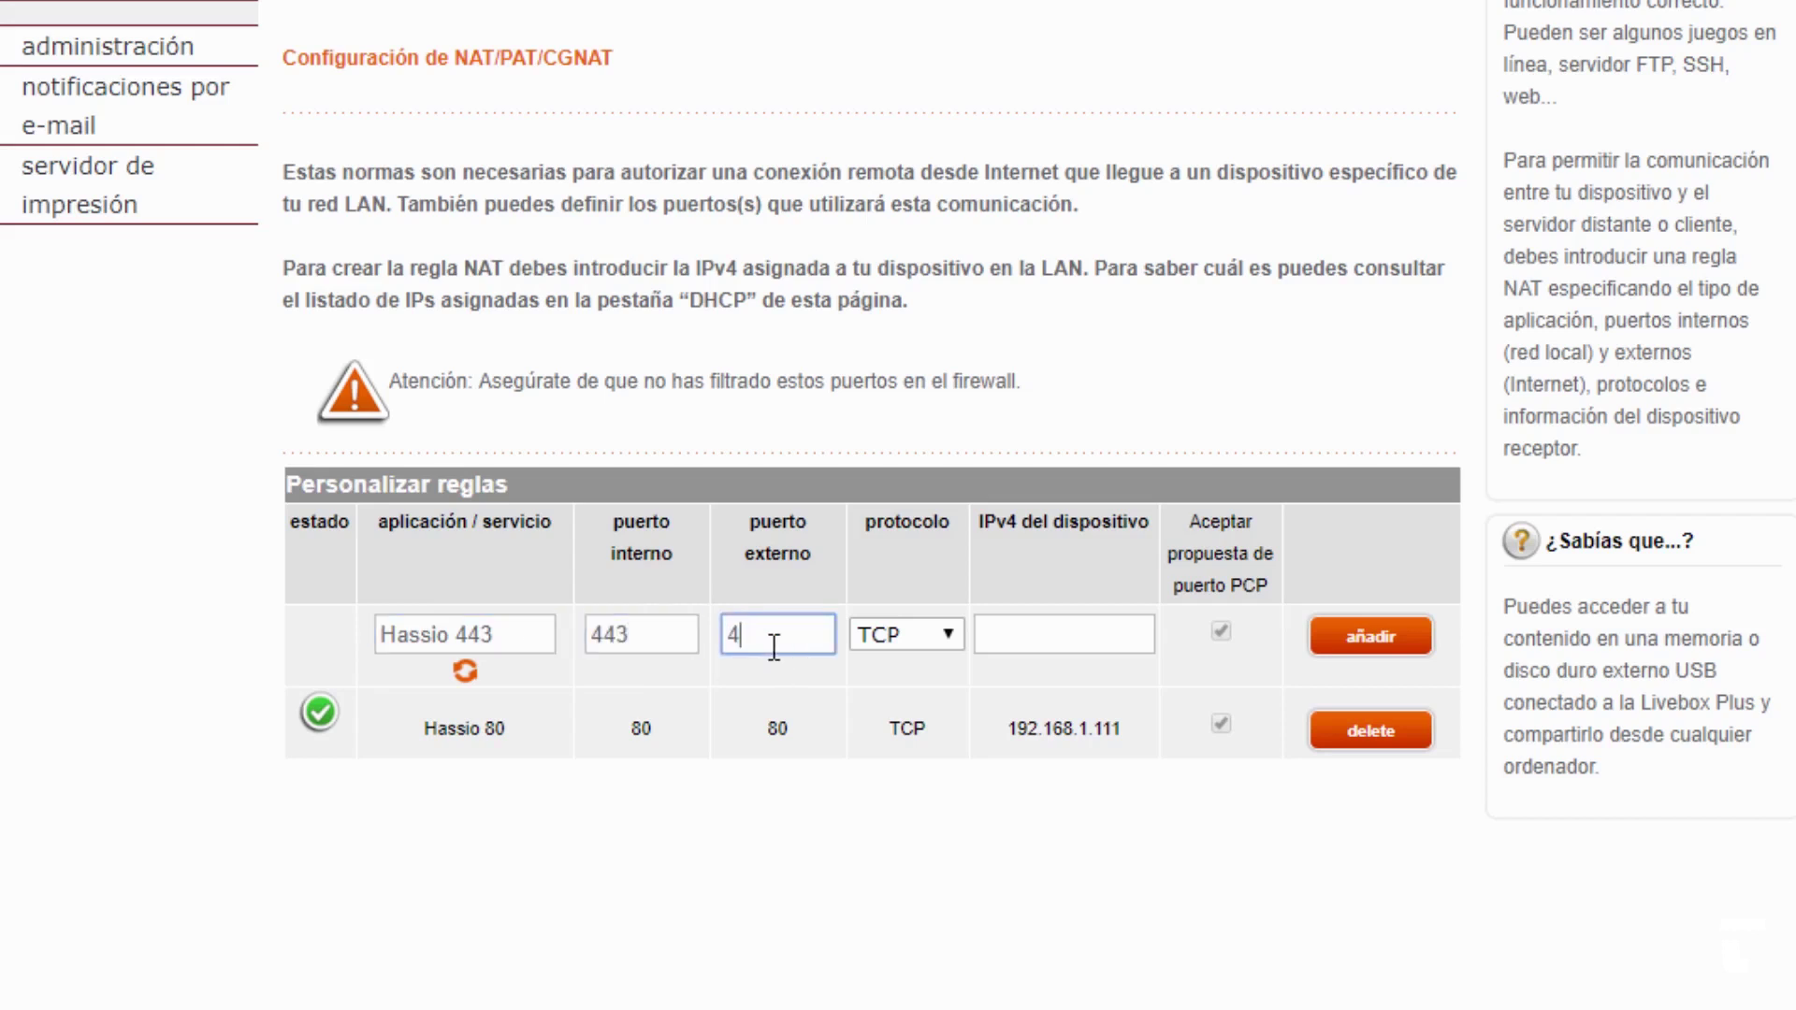
type("43")
left_click(1035, 632)
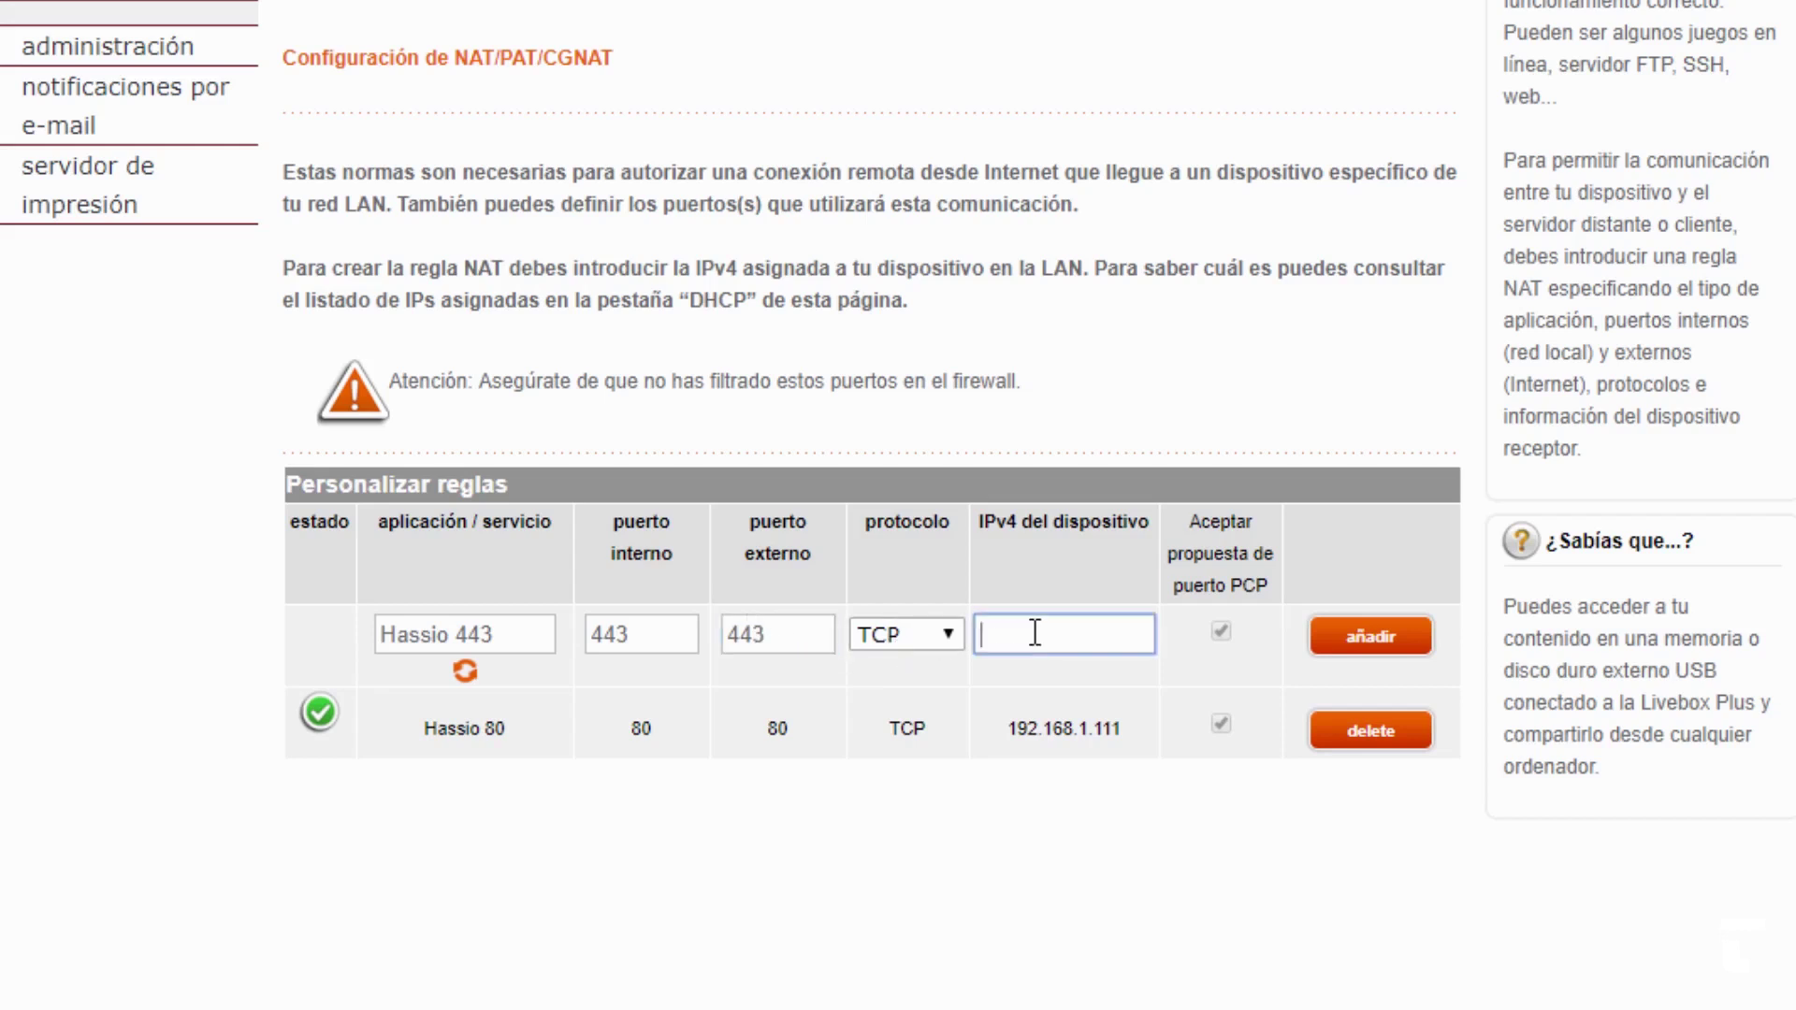
key("ctrl+v")
left_click(1372, 653)
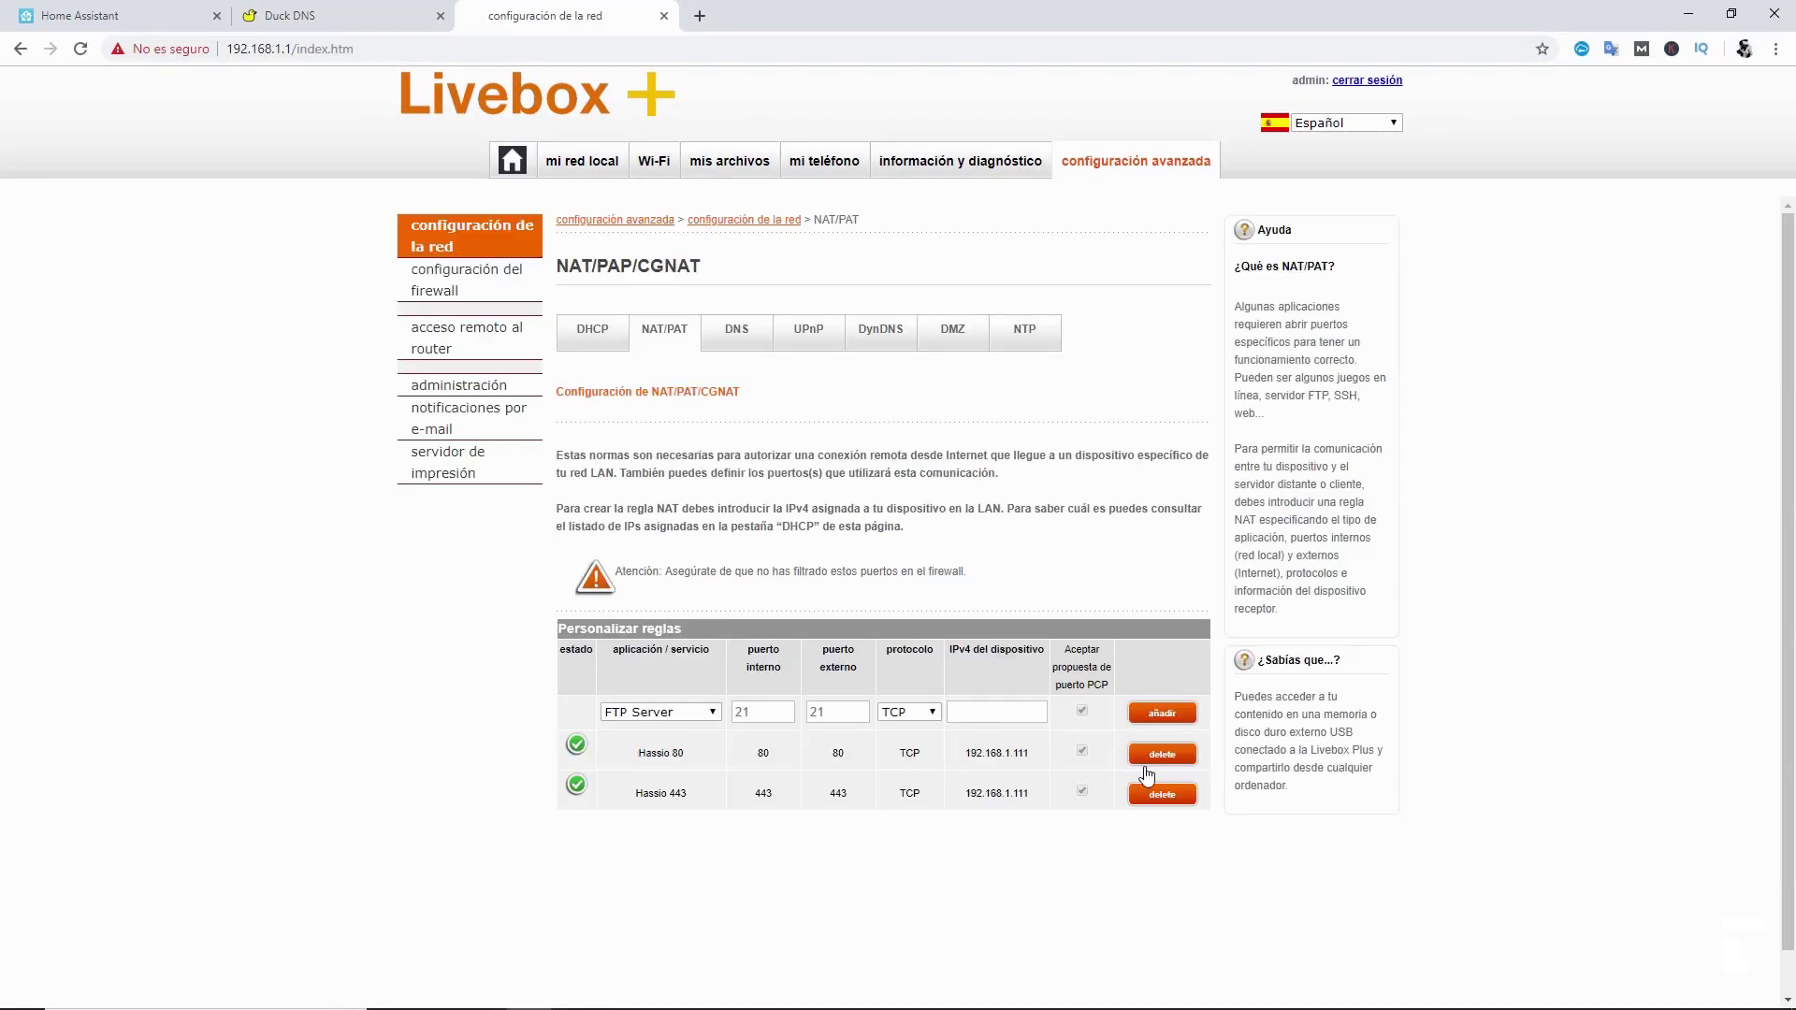
key("ctrl+Tab")
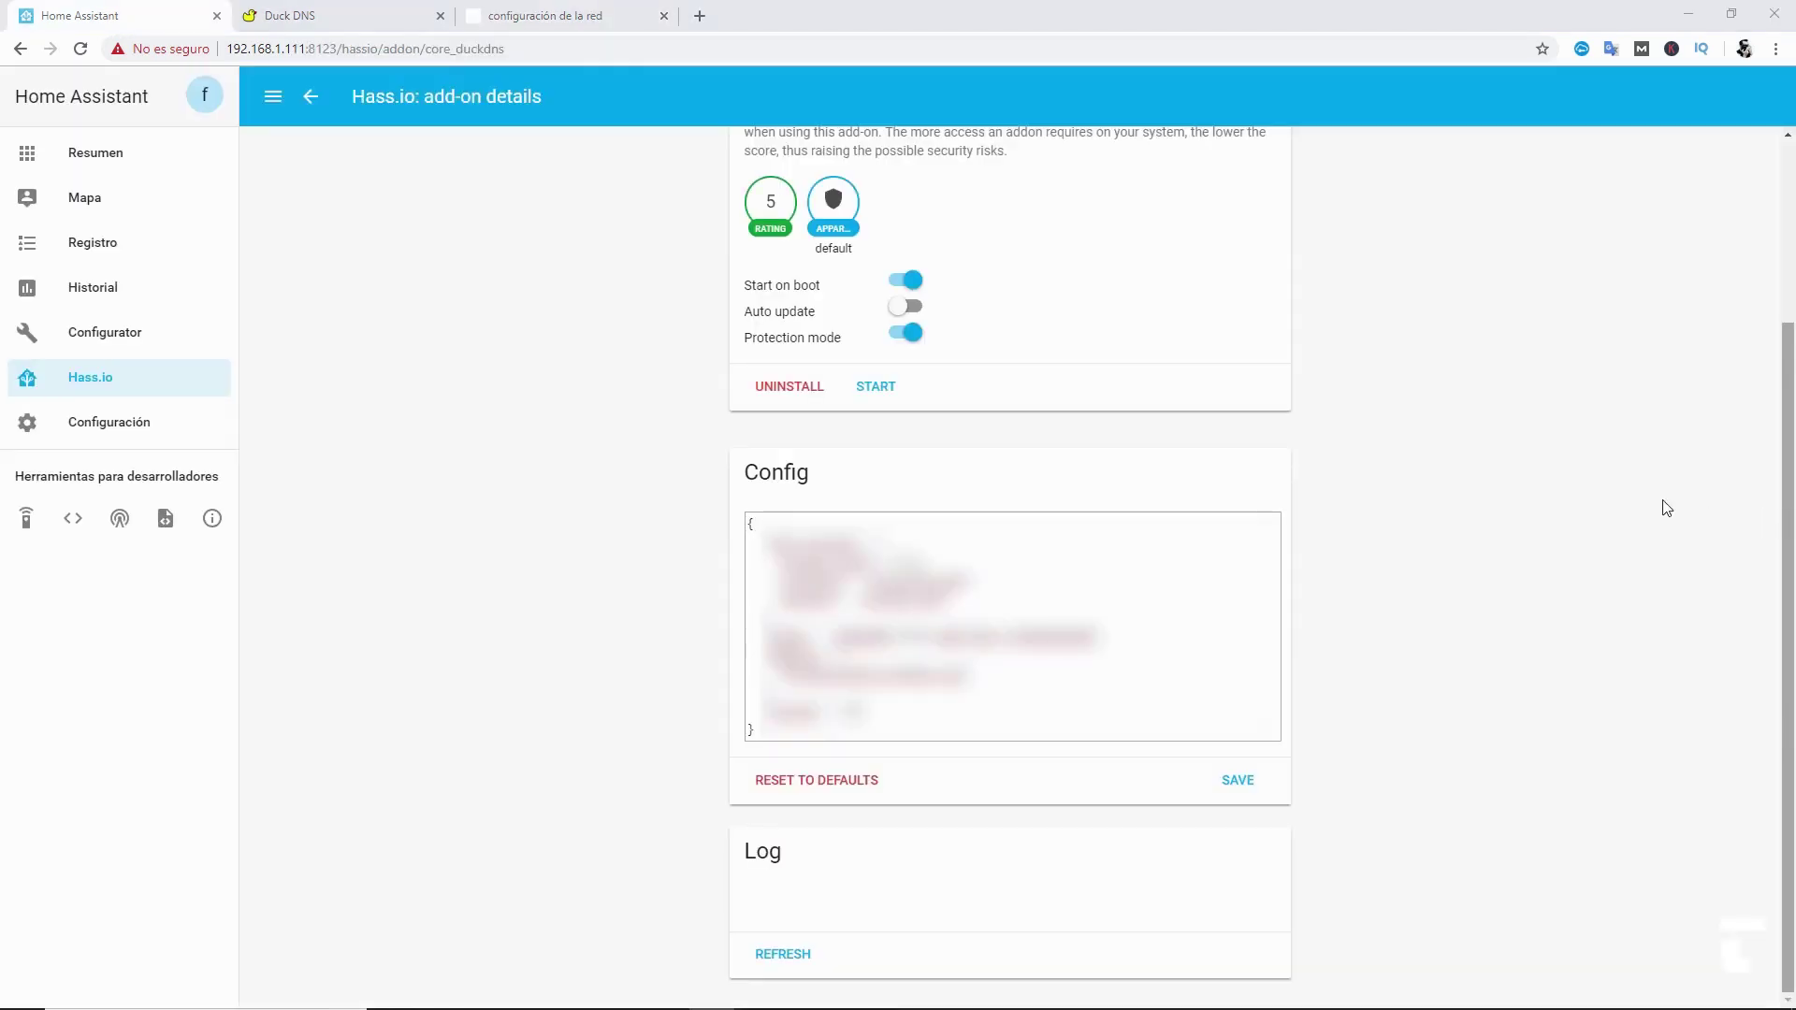
- Start the DuckDNS add-on and refresh its log to confirm fullchain.pem was created
left_click(870, 388)
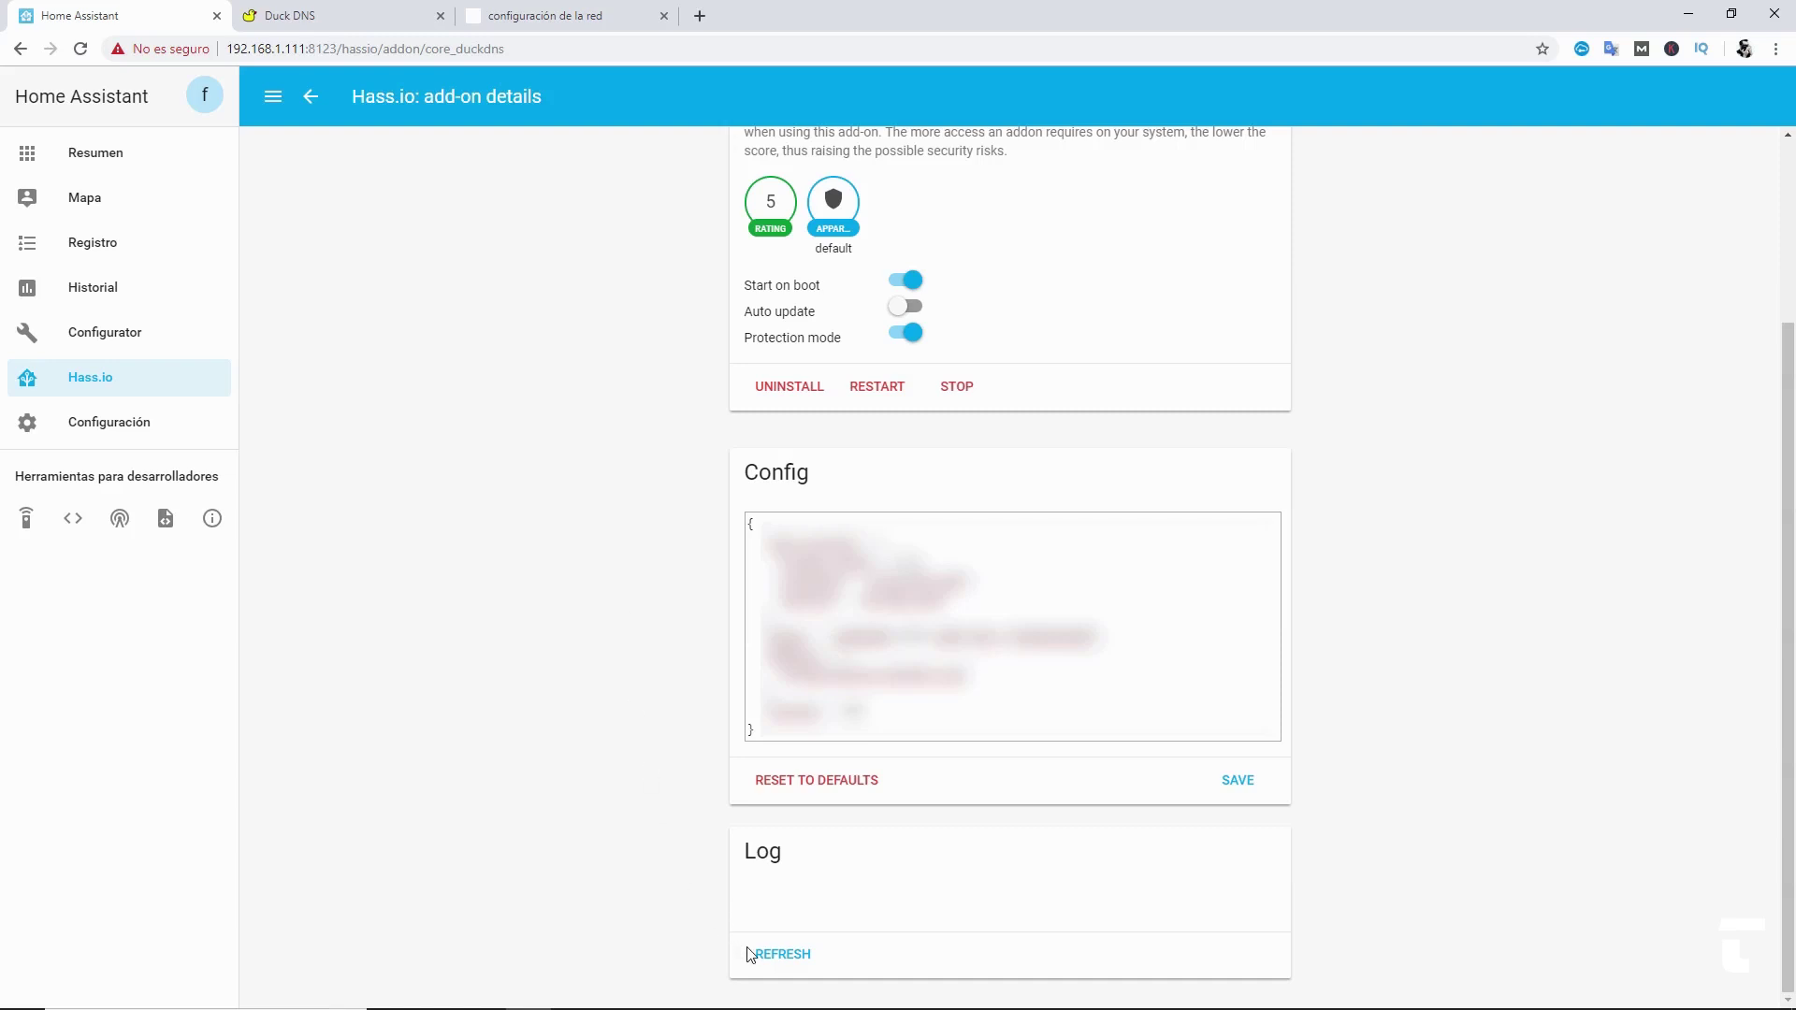
left_click(770, 964)
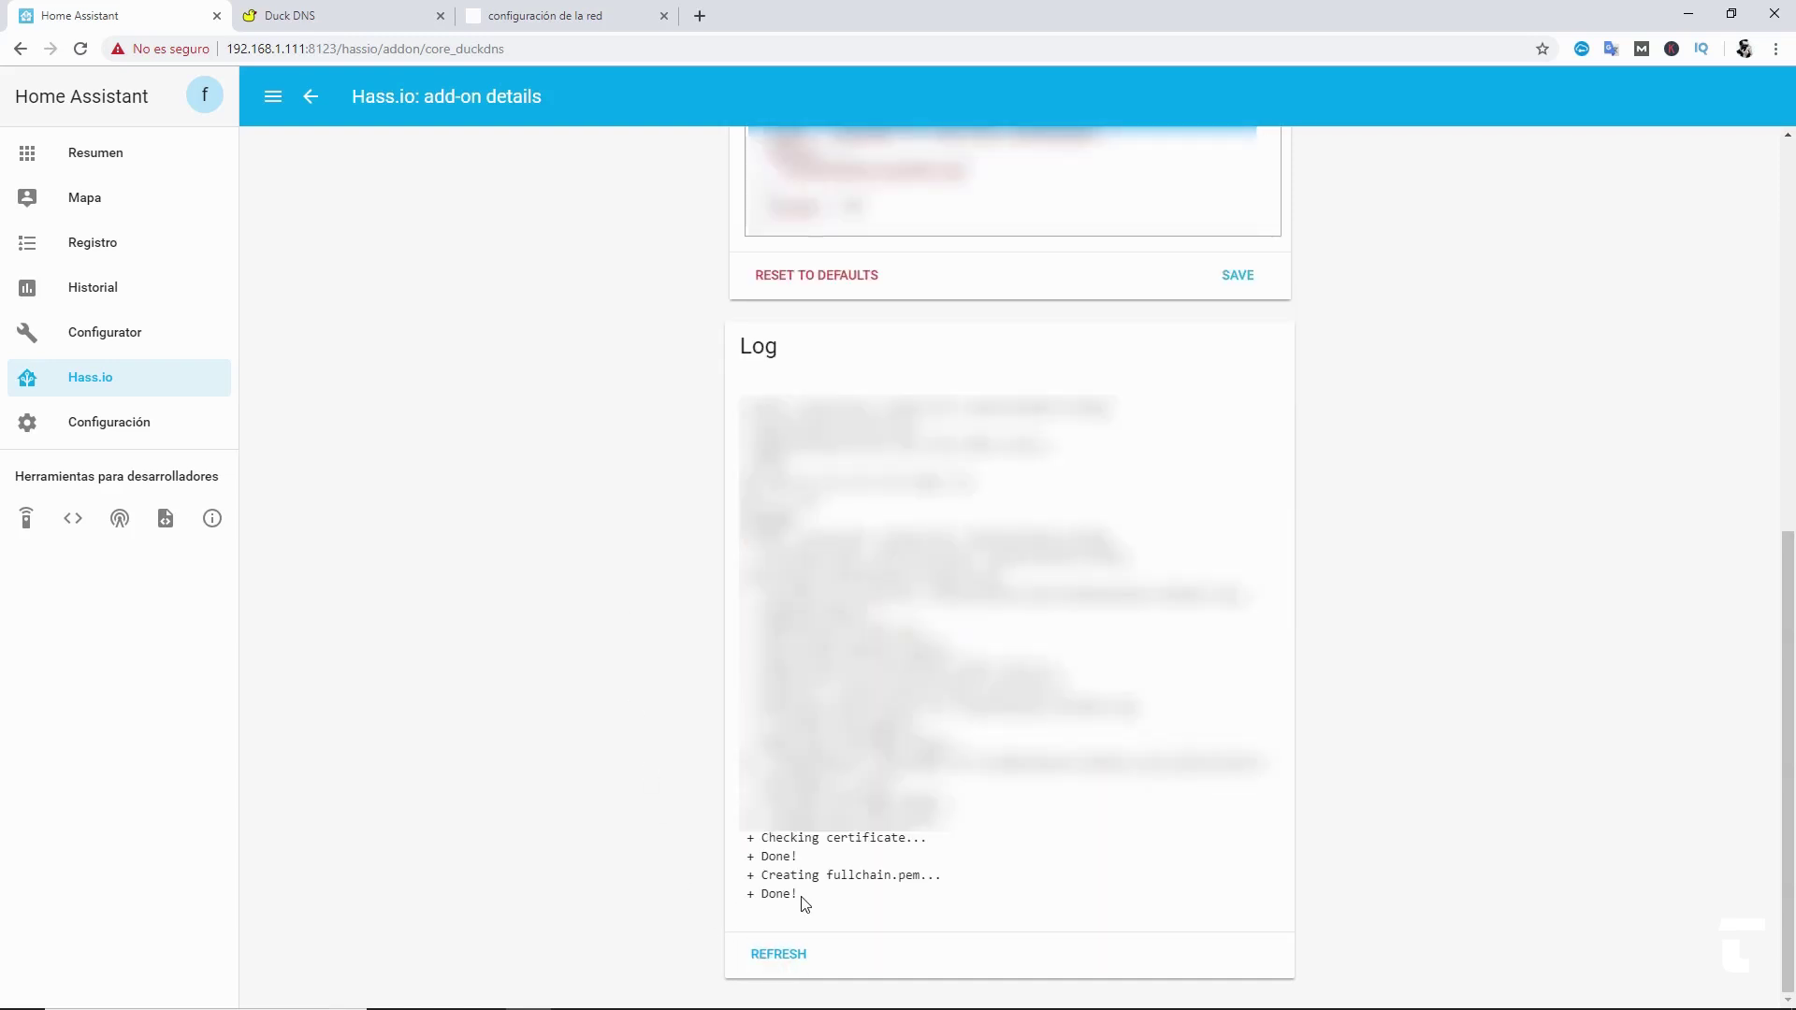
left_click_drag(802, 900, 739, 847)
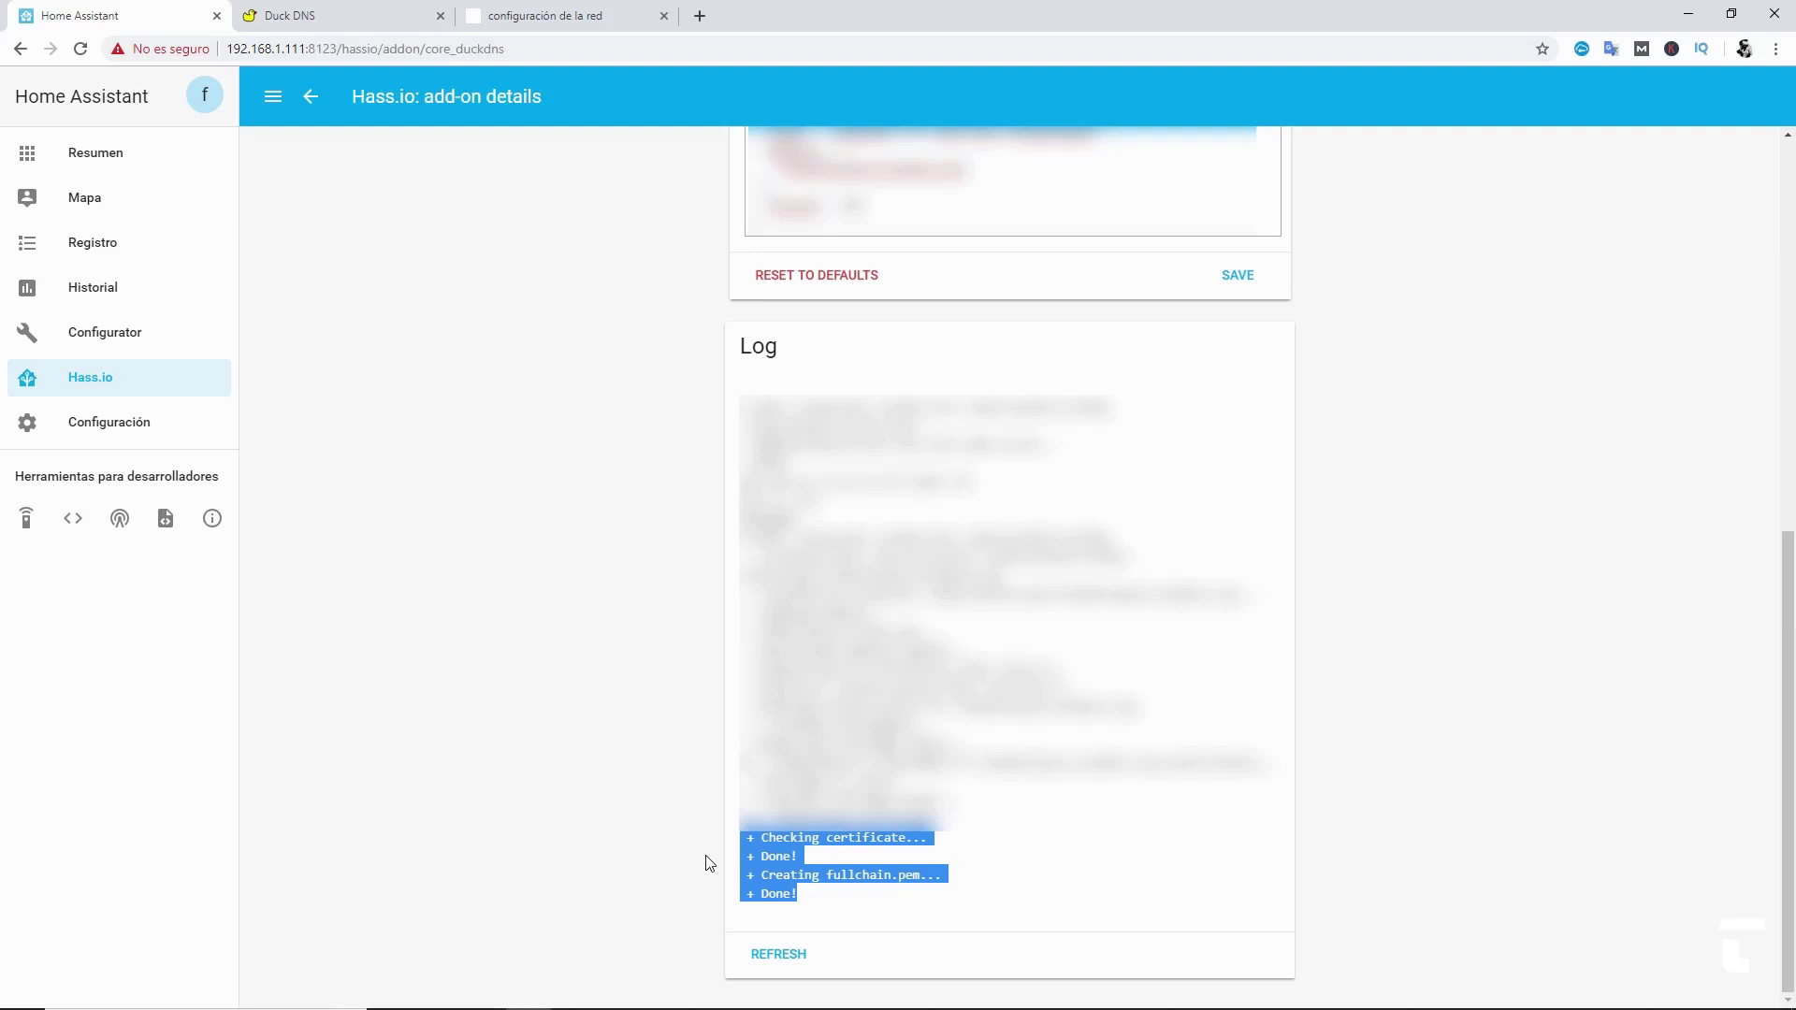
left_click(706, 864)
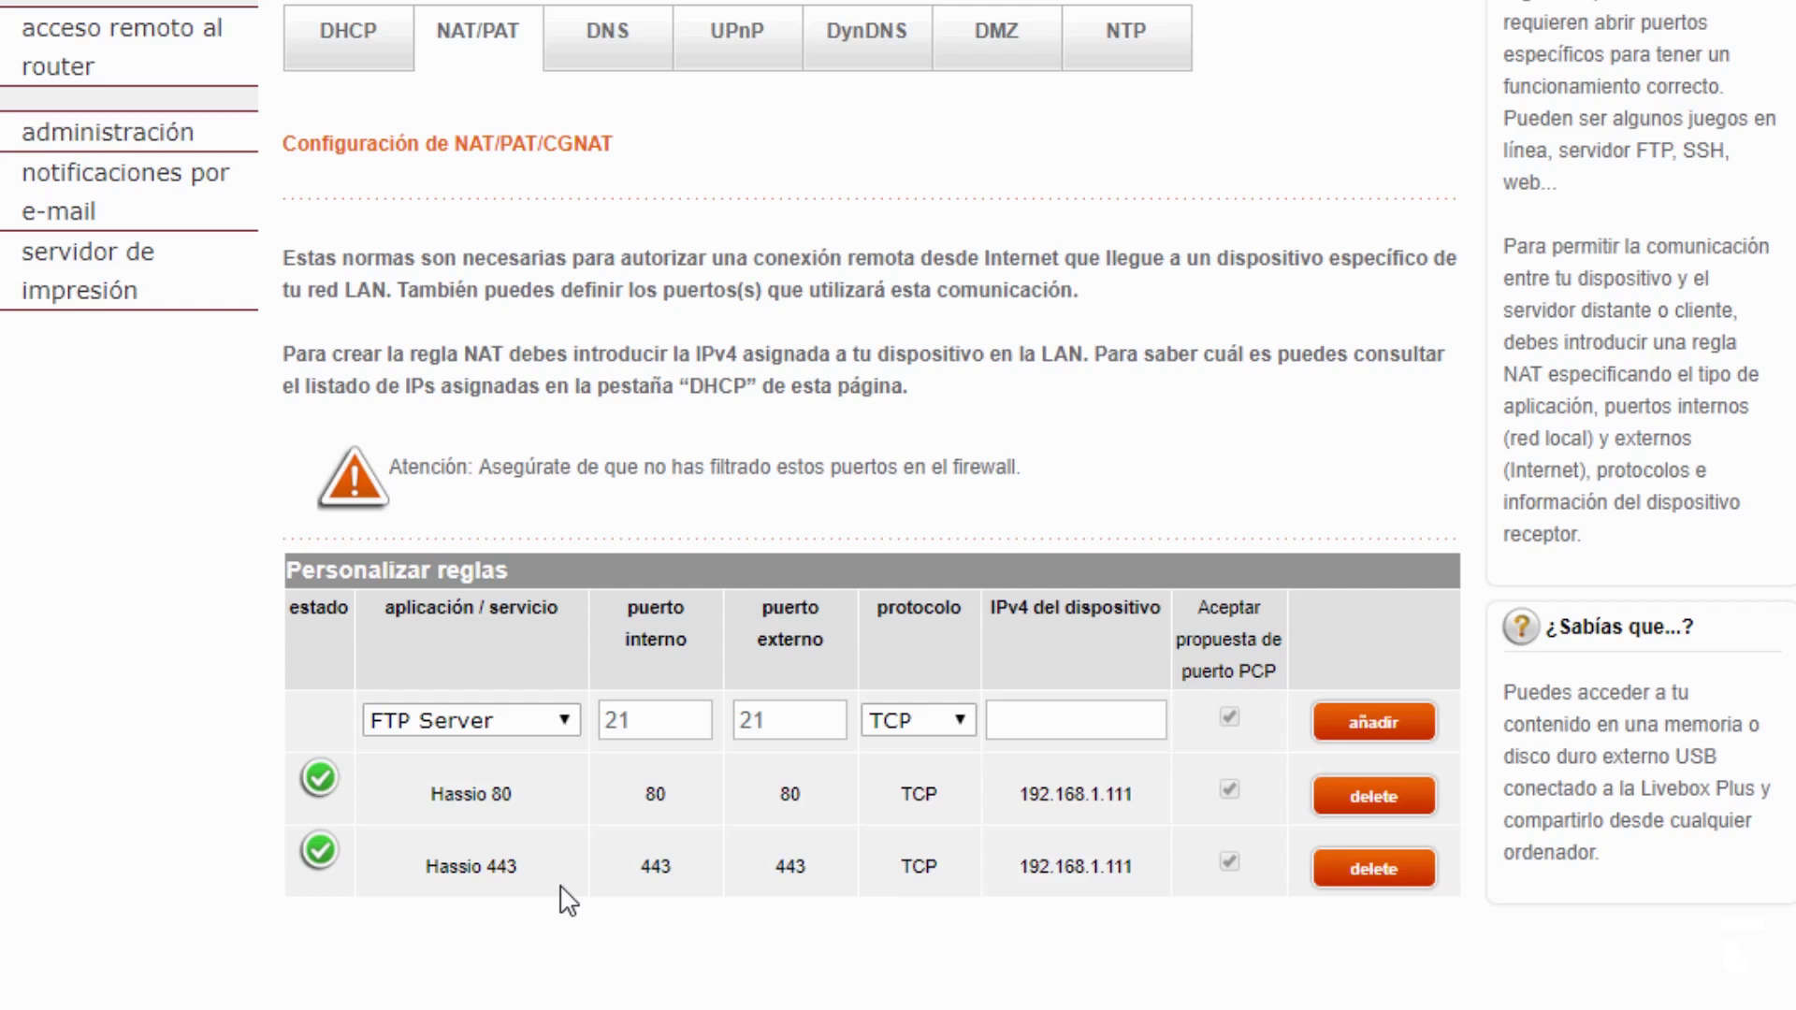
- Delete the old Hassio 443 rule and begin a new custom rule named Hassio 443
left_click(1394, 871)
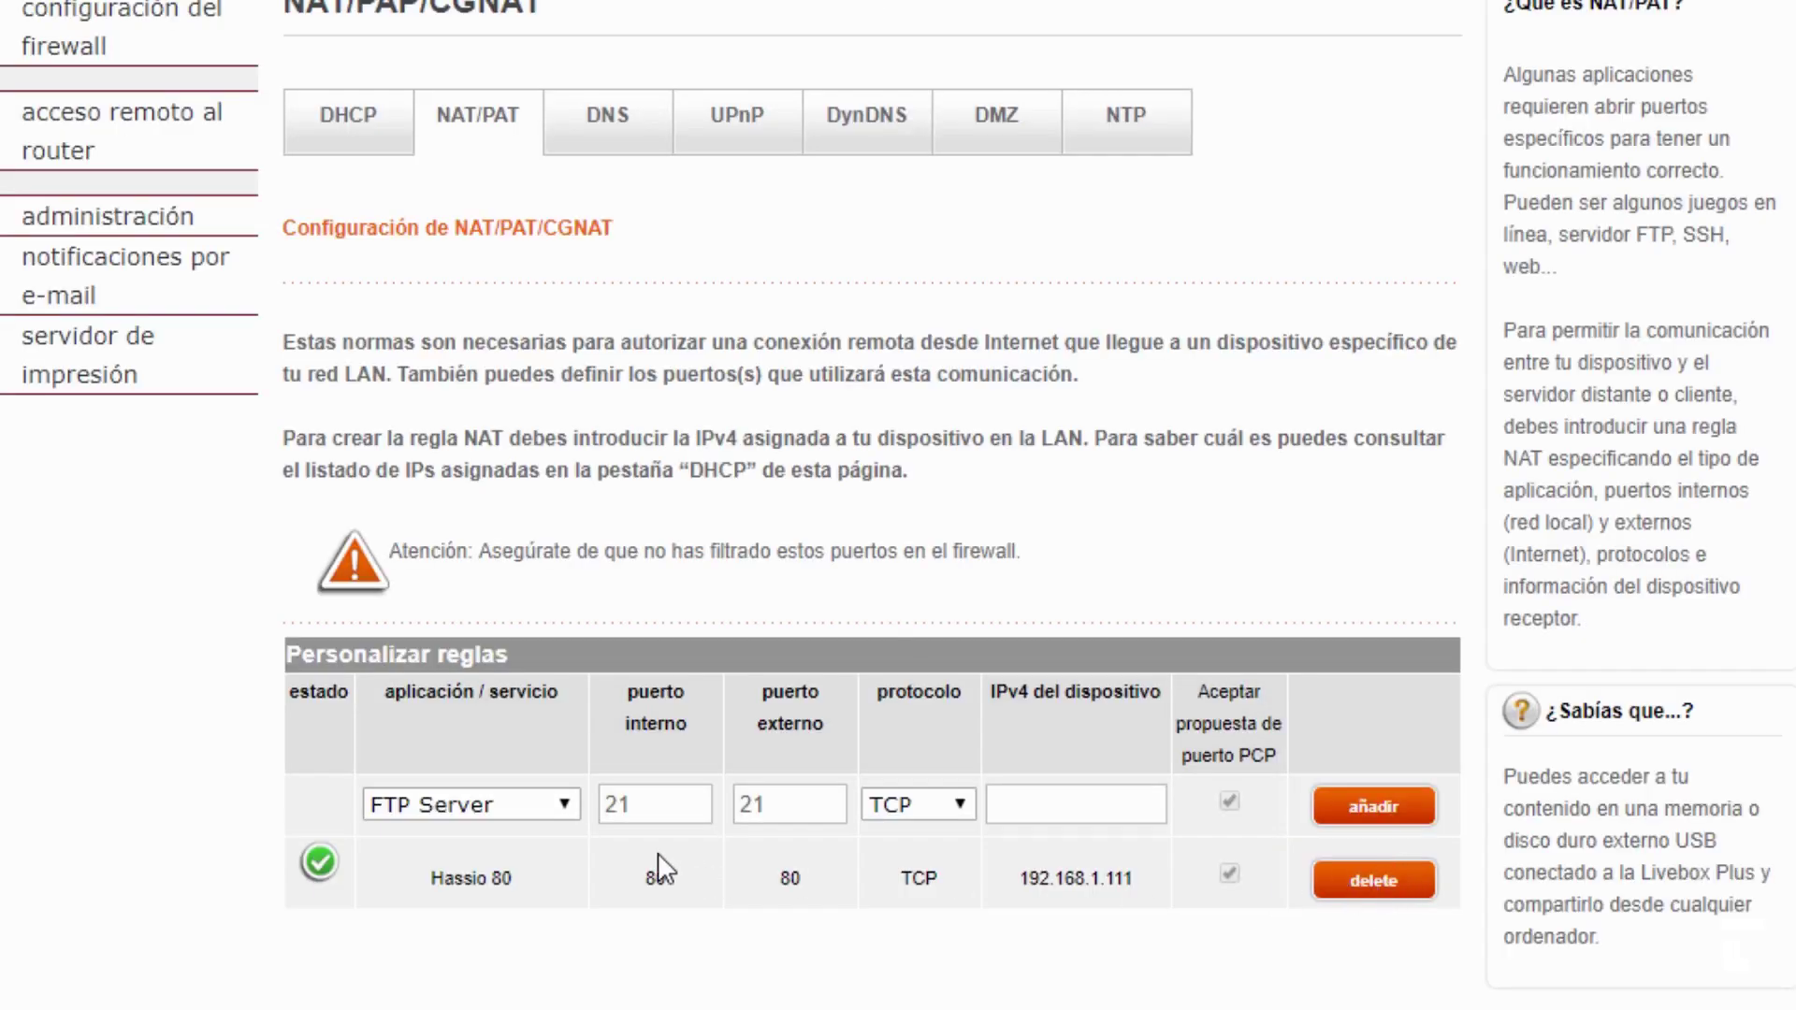
left_click(522, 807)
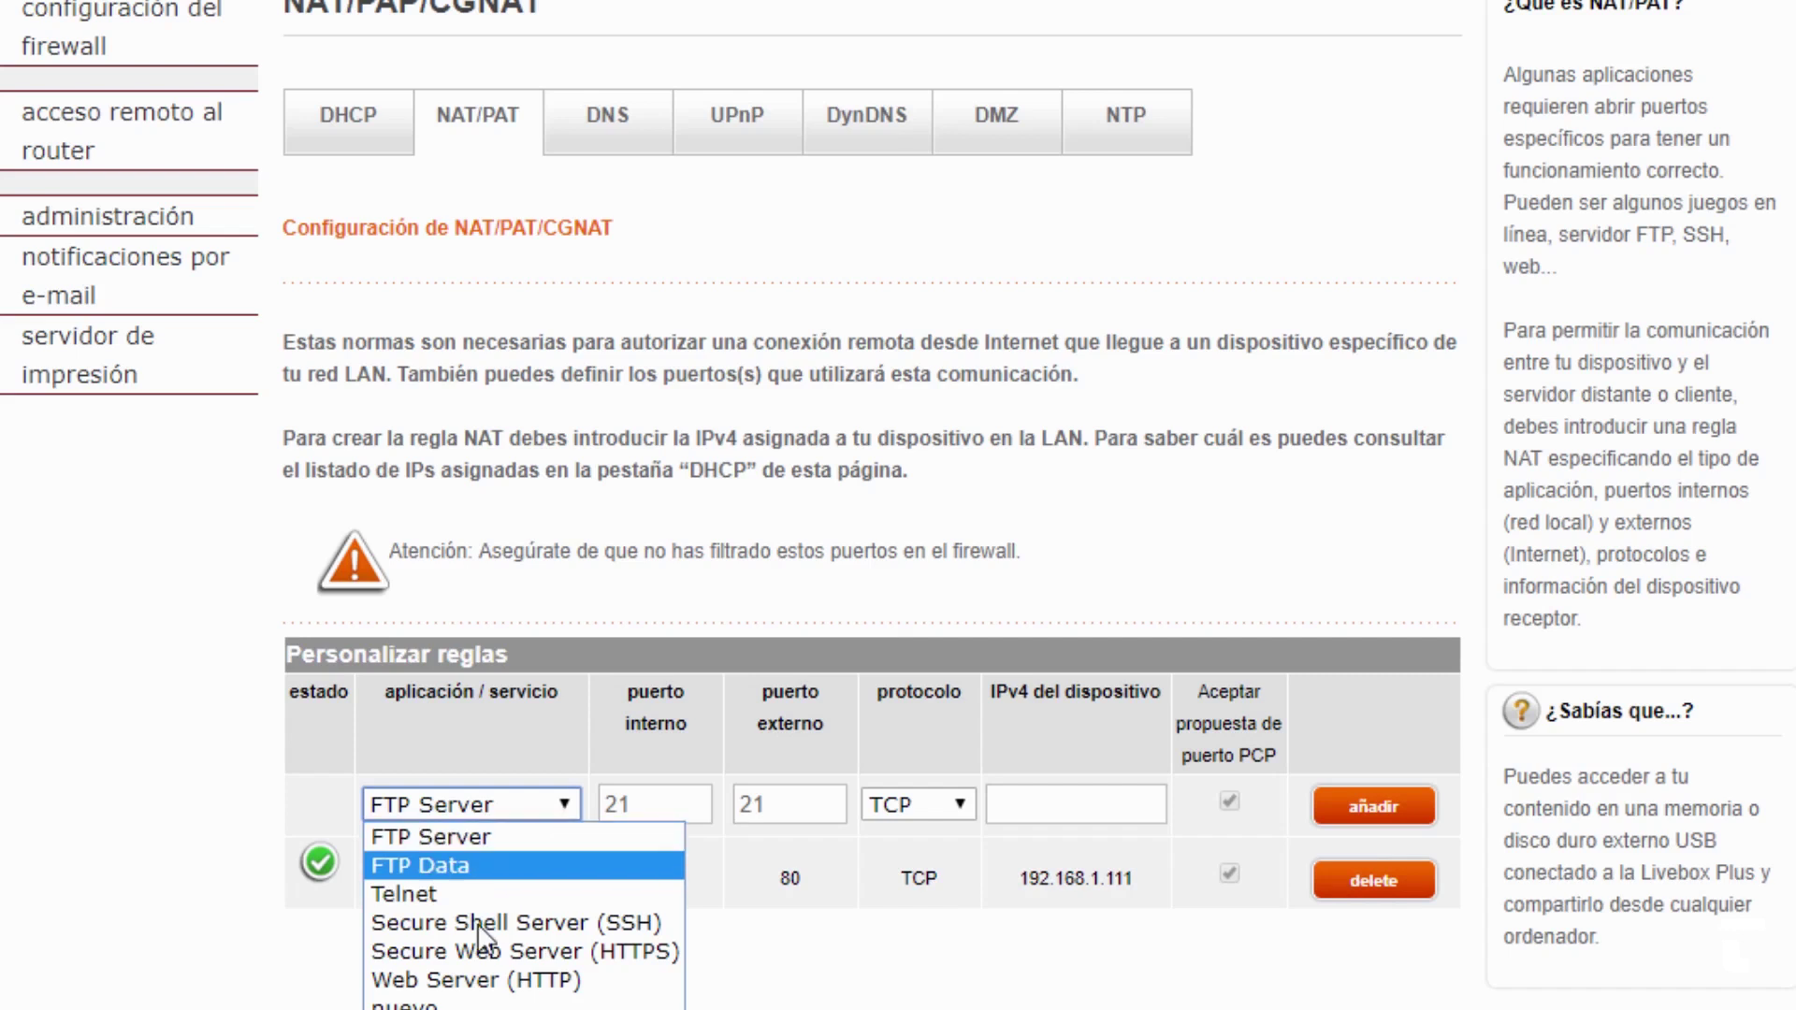
left_click(449, 1003)
left_click(495, 808)
type("H")
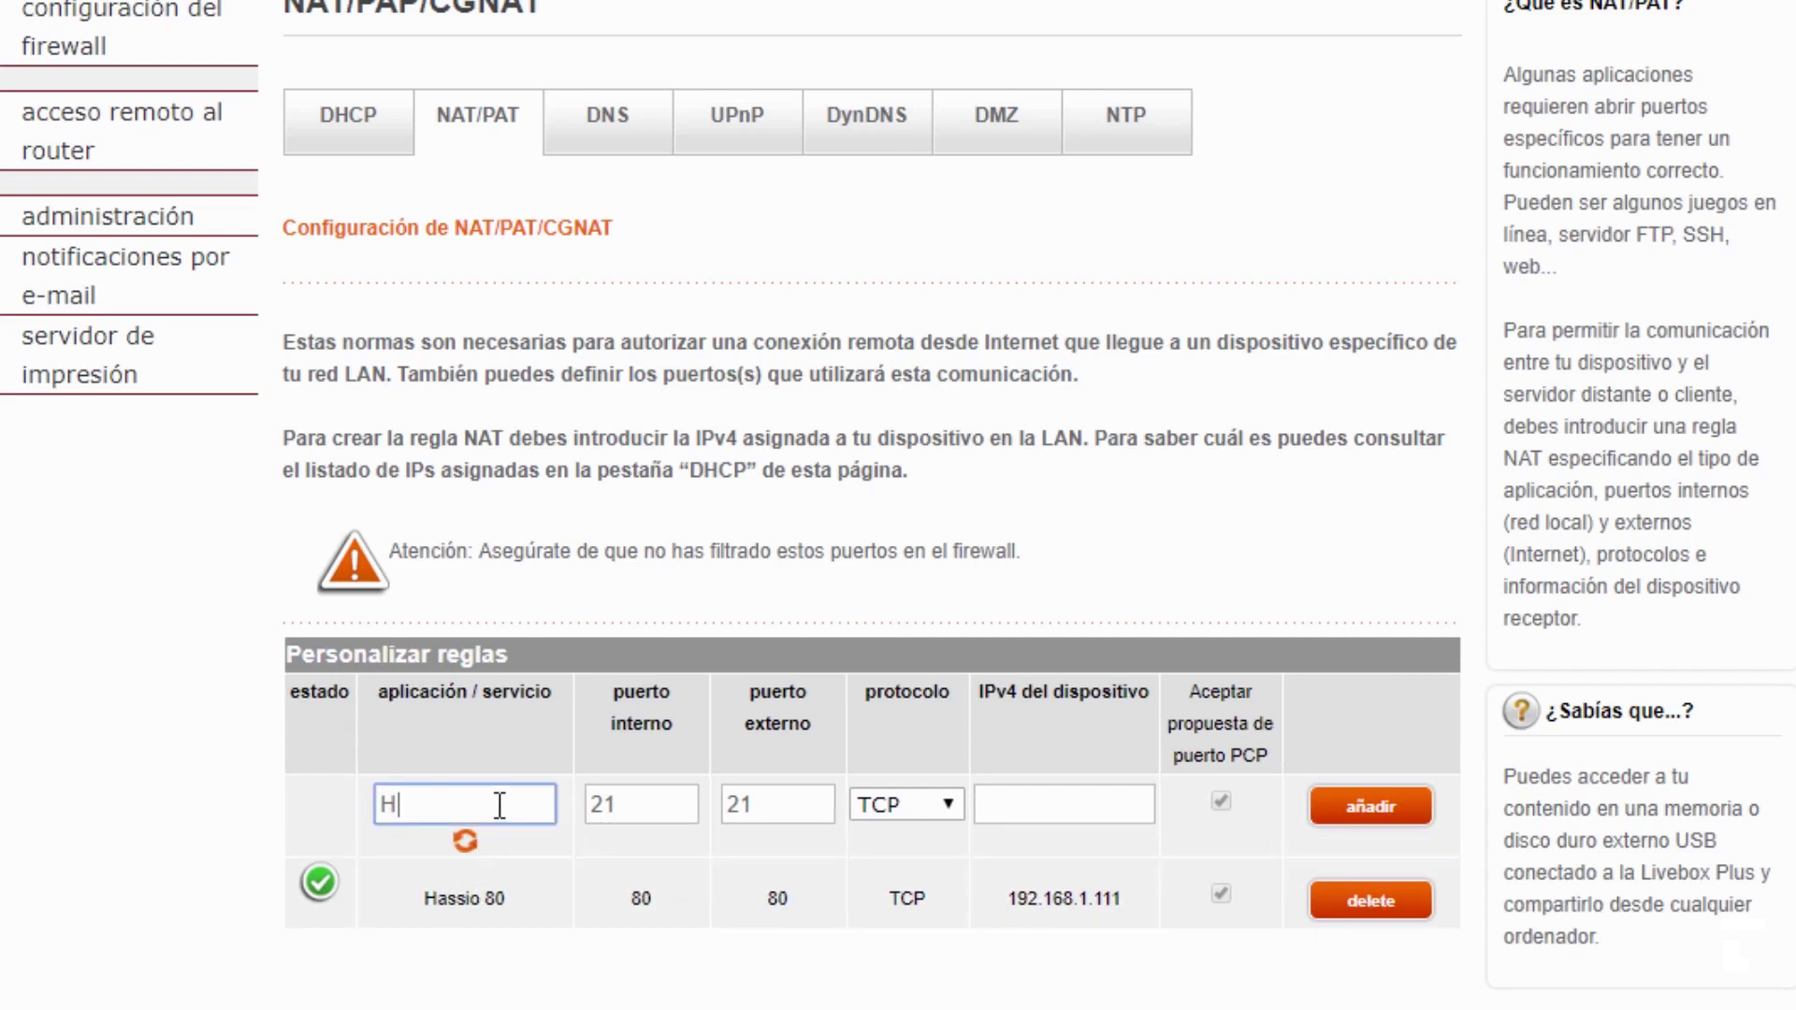
type("assio 443")
- Set external port 443, internal port 8123, device address 192.168.1.111, and add the rule
left_click(797, 804)
double_click(797, 804)
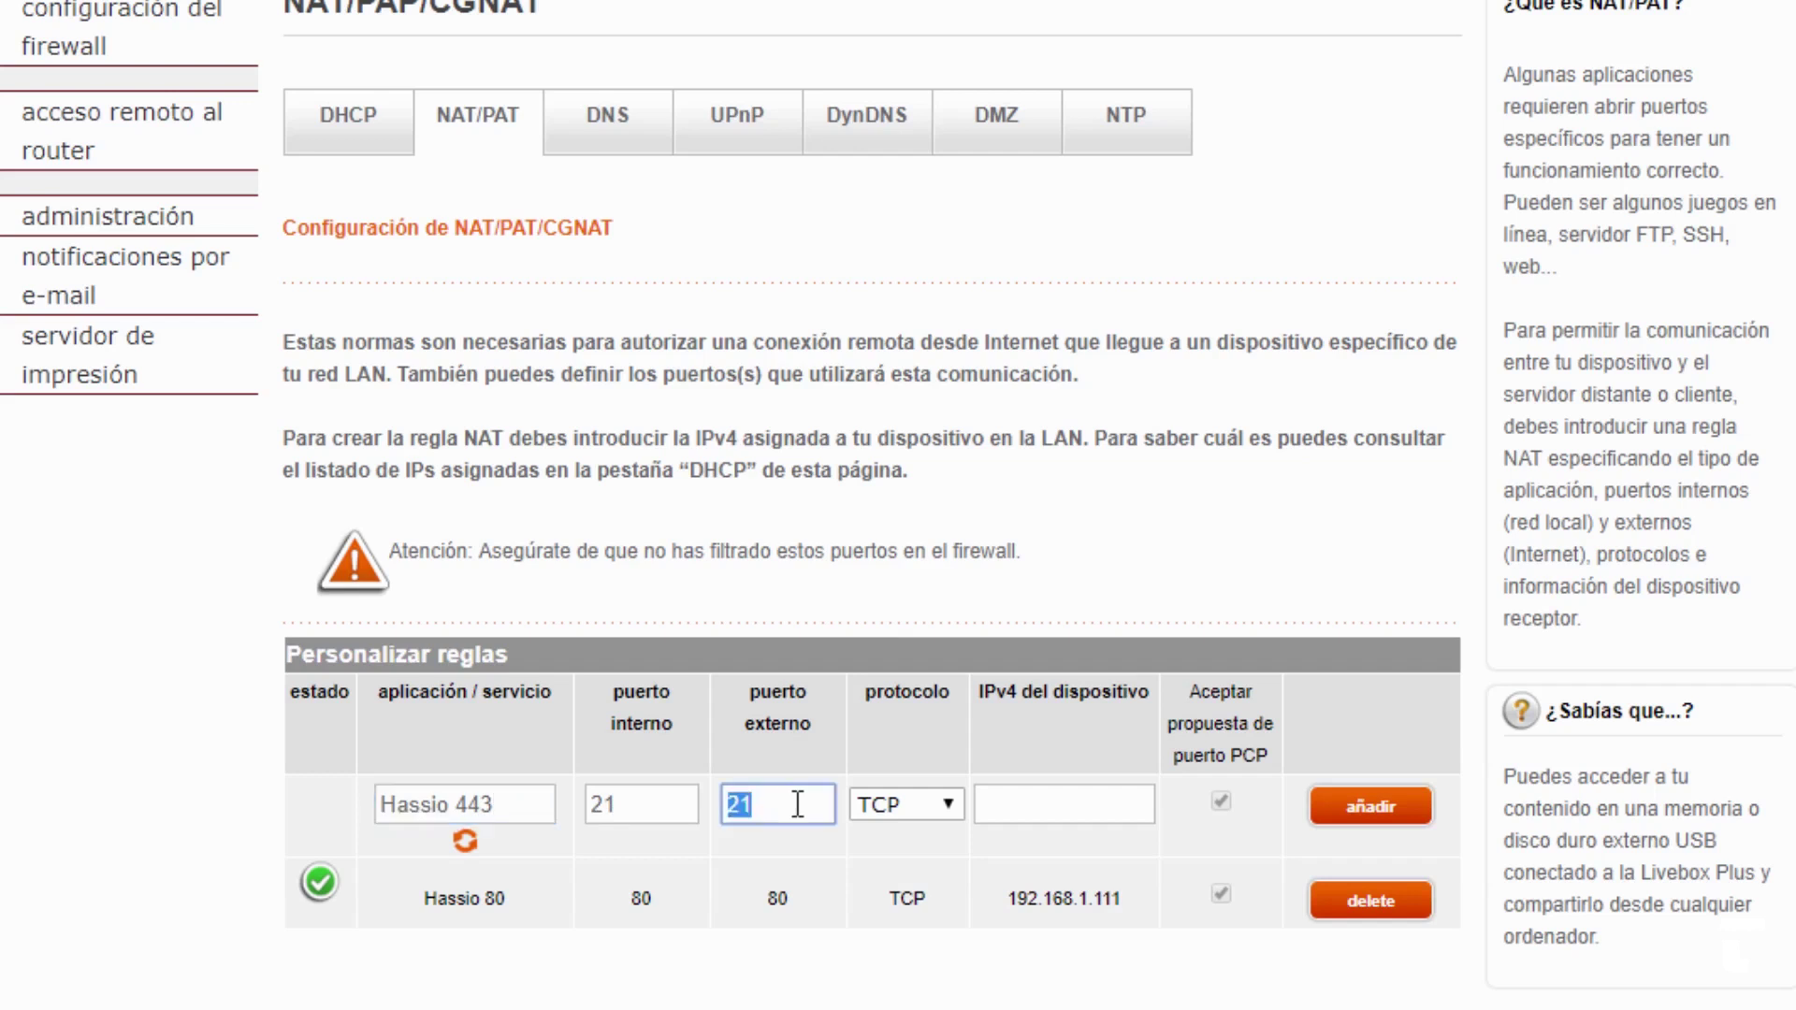
type("443")
double_click(617, 807)
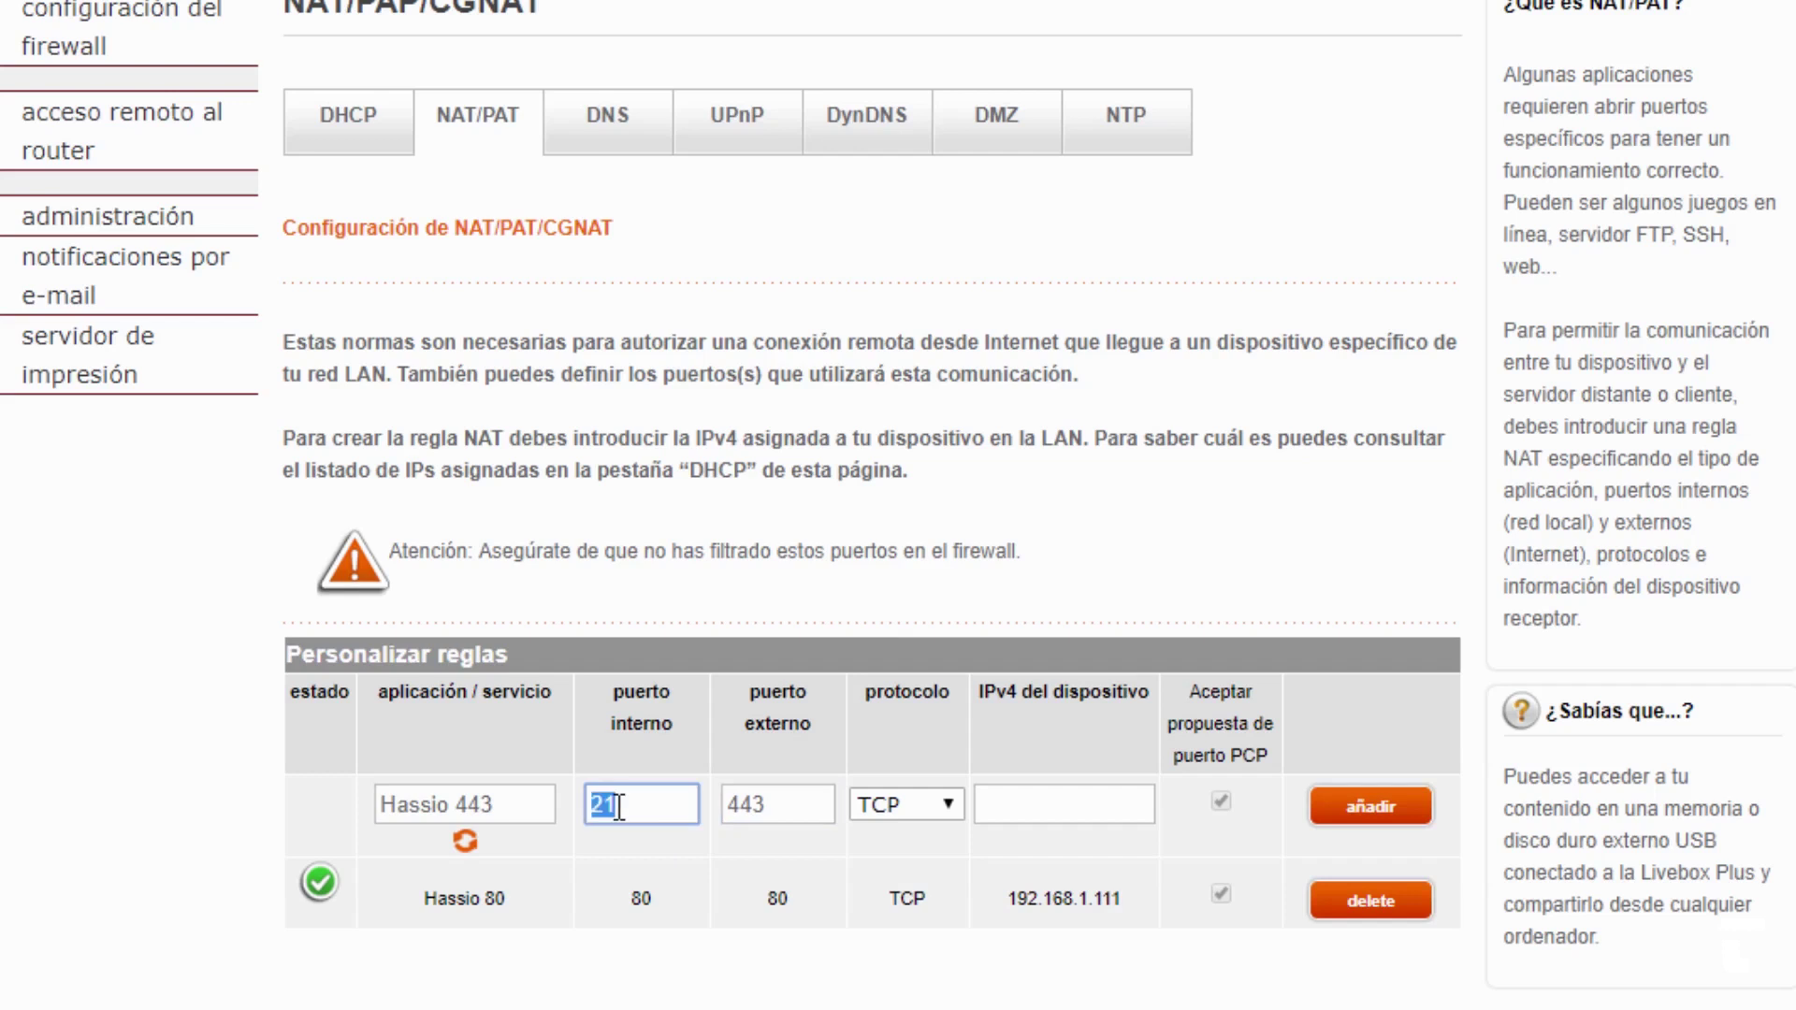
type("8123")
left_click(1040, 808)
left_click_drag(1143, 900, 1005, 895)
key("ctrl+c")
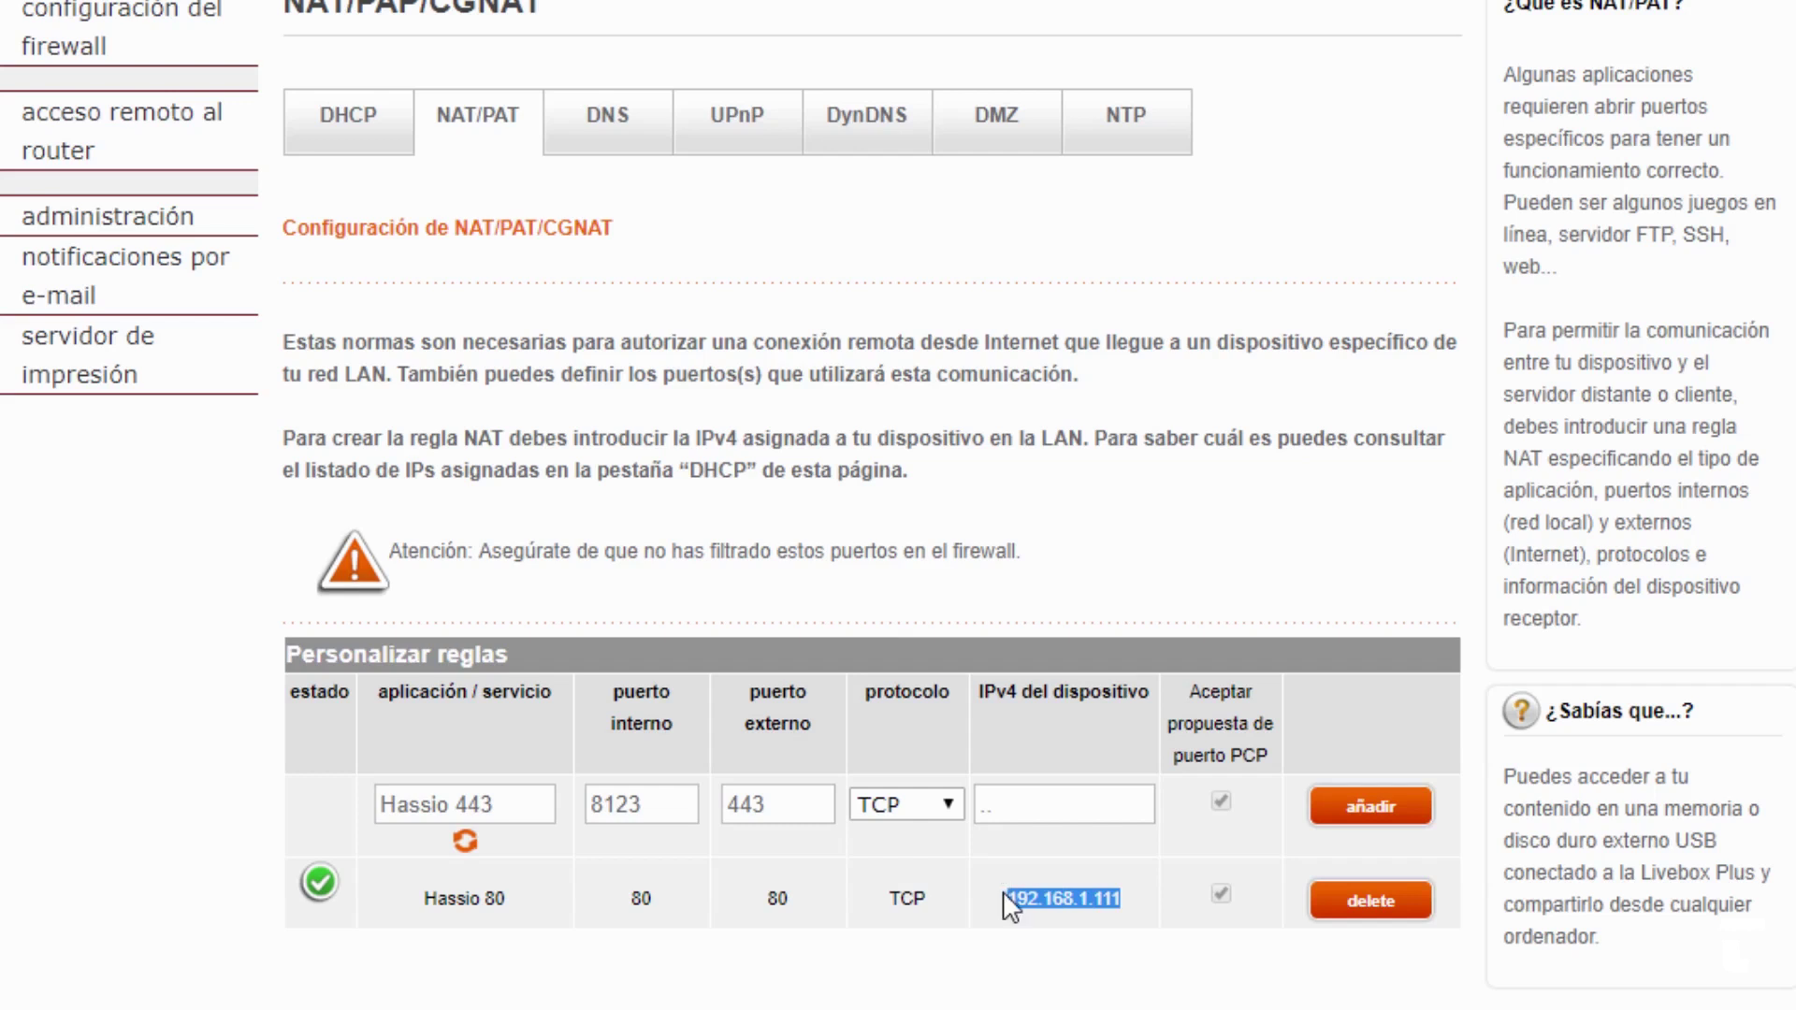
left_click(1041, 817)
key("ctrl+v")
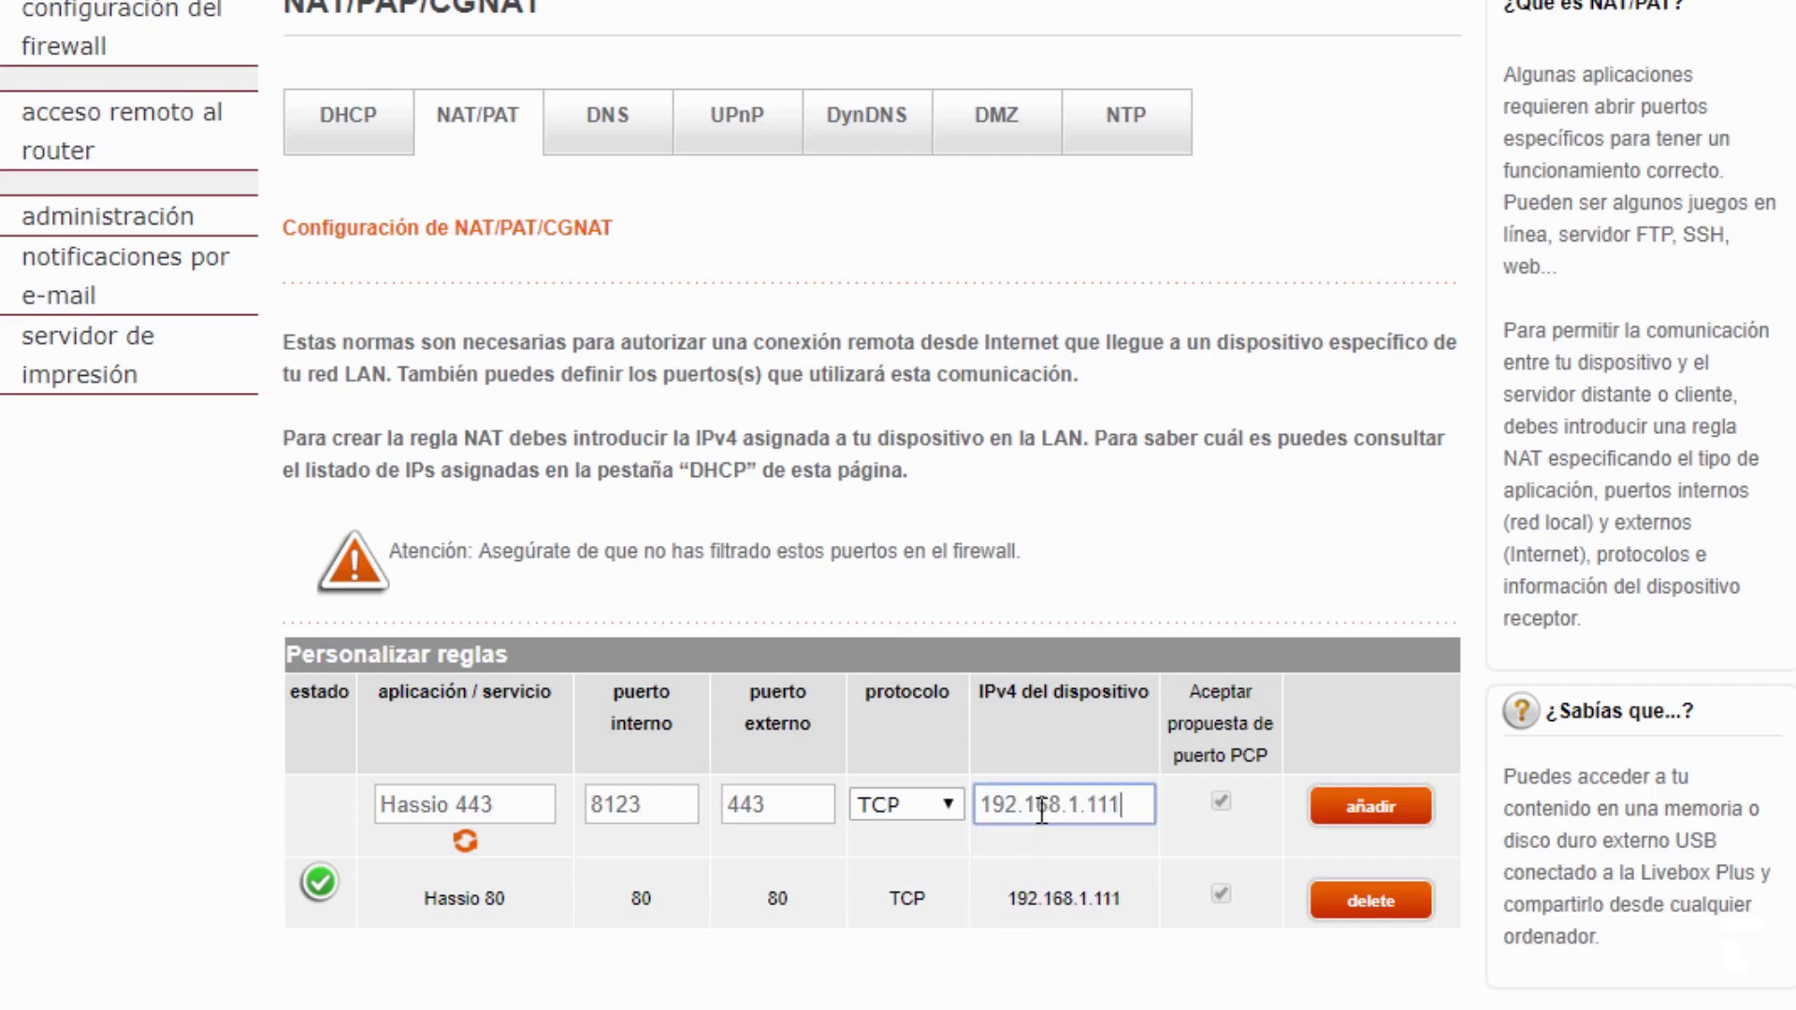
left_click(1375, 823)
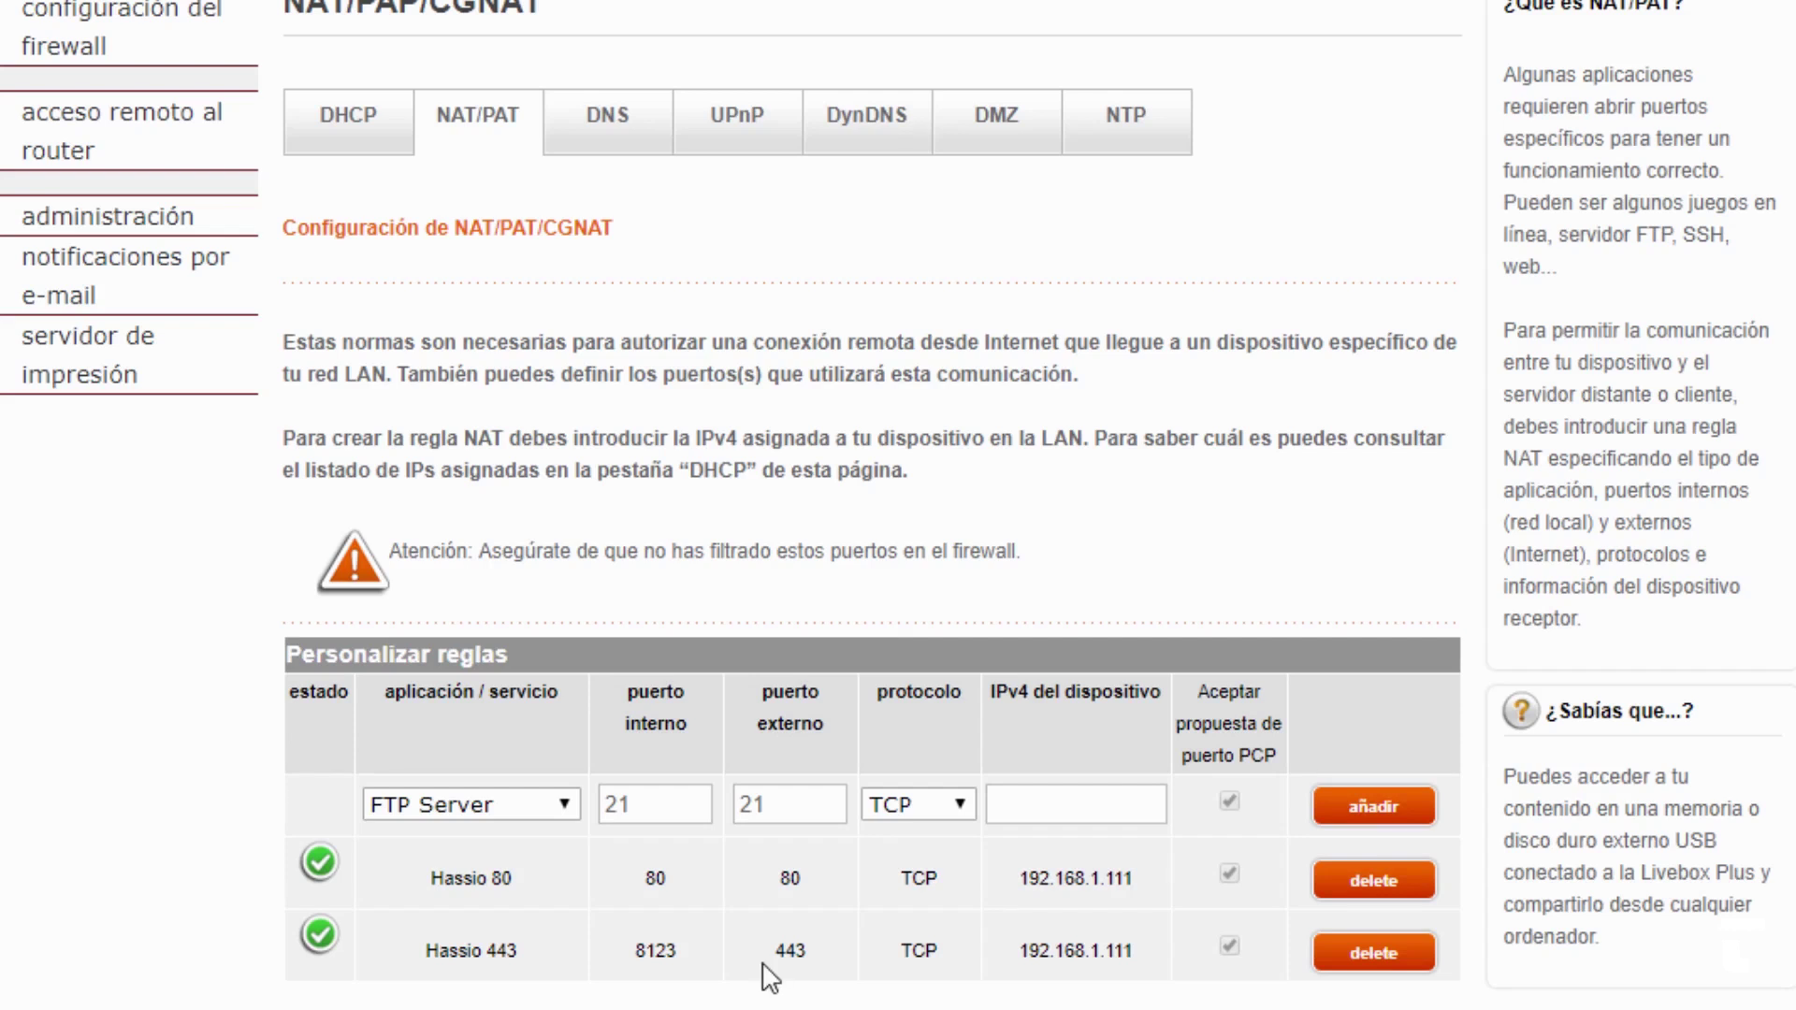
- Review the rule's external 443, TCP protocol, internal 8123 and 192.168.1.111 entries
left_click_drag(769, 958, 806, 961)
left_click_drag(898, 952, 947, 948)
left_click_drag(625, 953, 689, 956)
left_click_drag(1024, 951, 1148, 956)
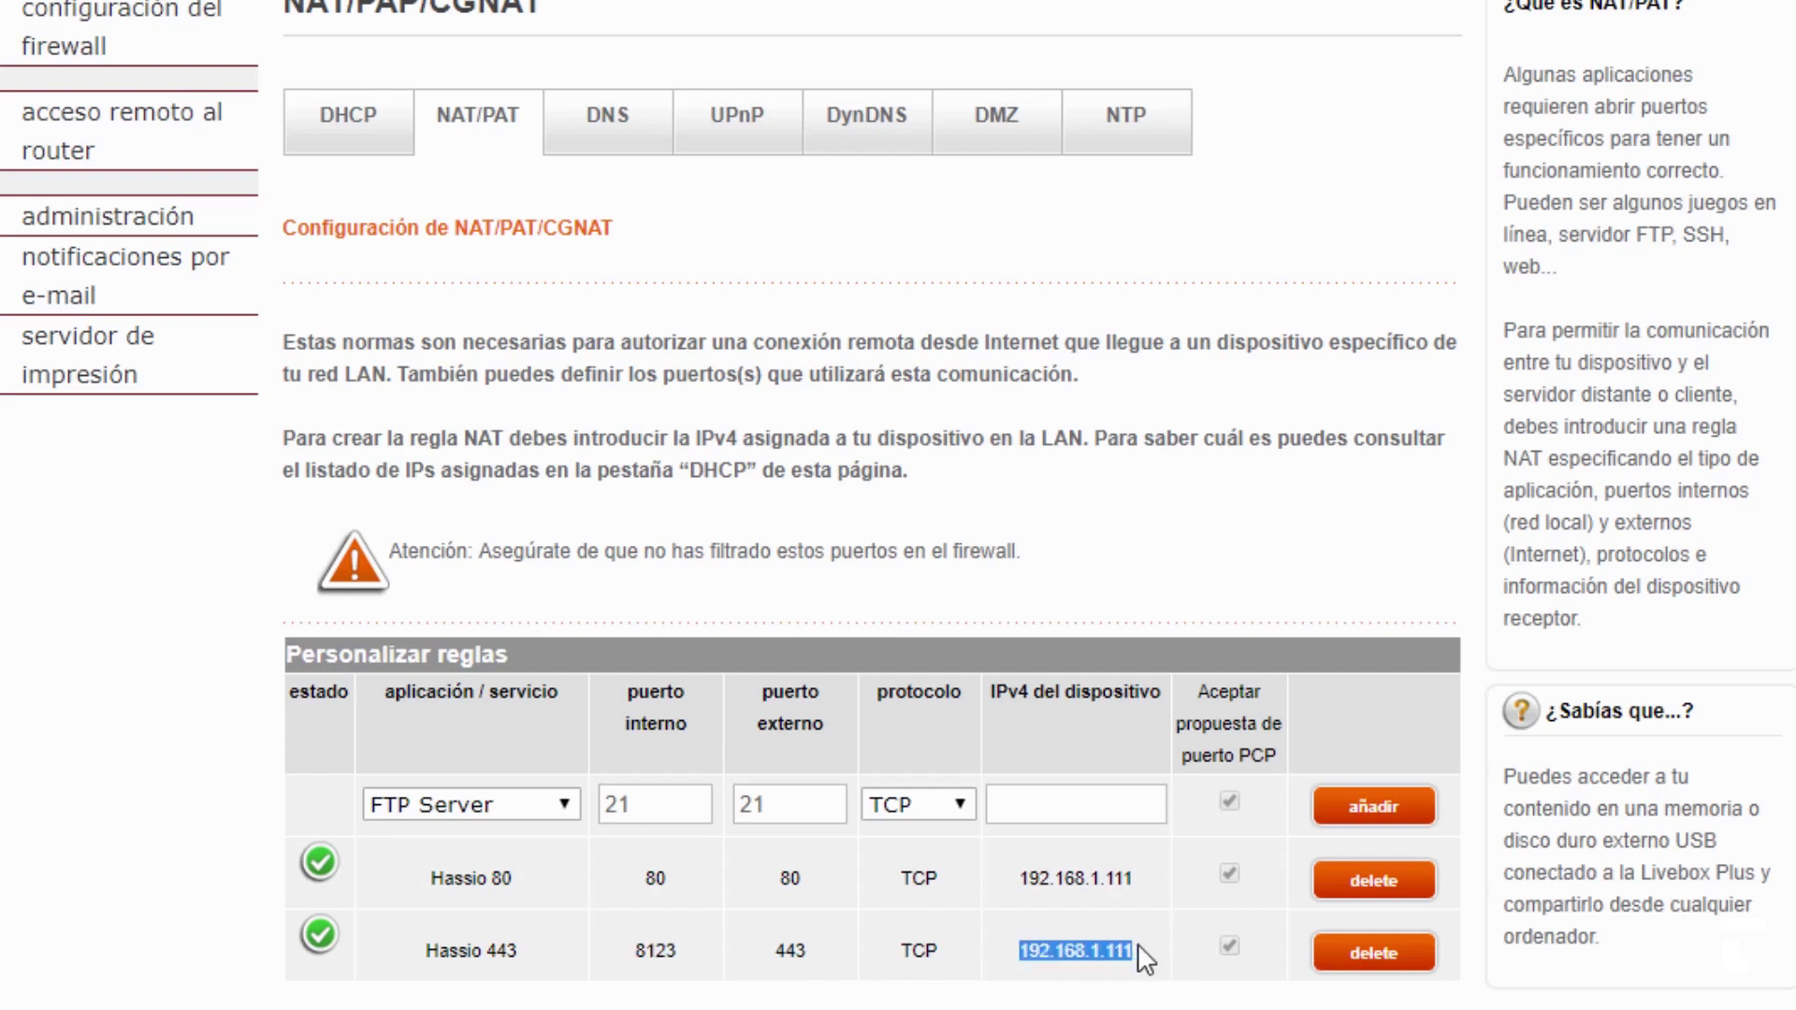
- Uncomment http and base_url in configuration.yaml and remove :8123 from the base URL
left_click(1122, 999)
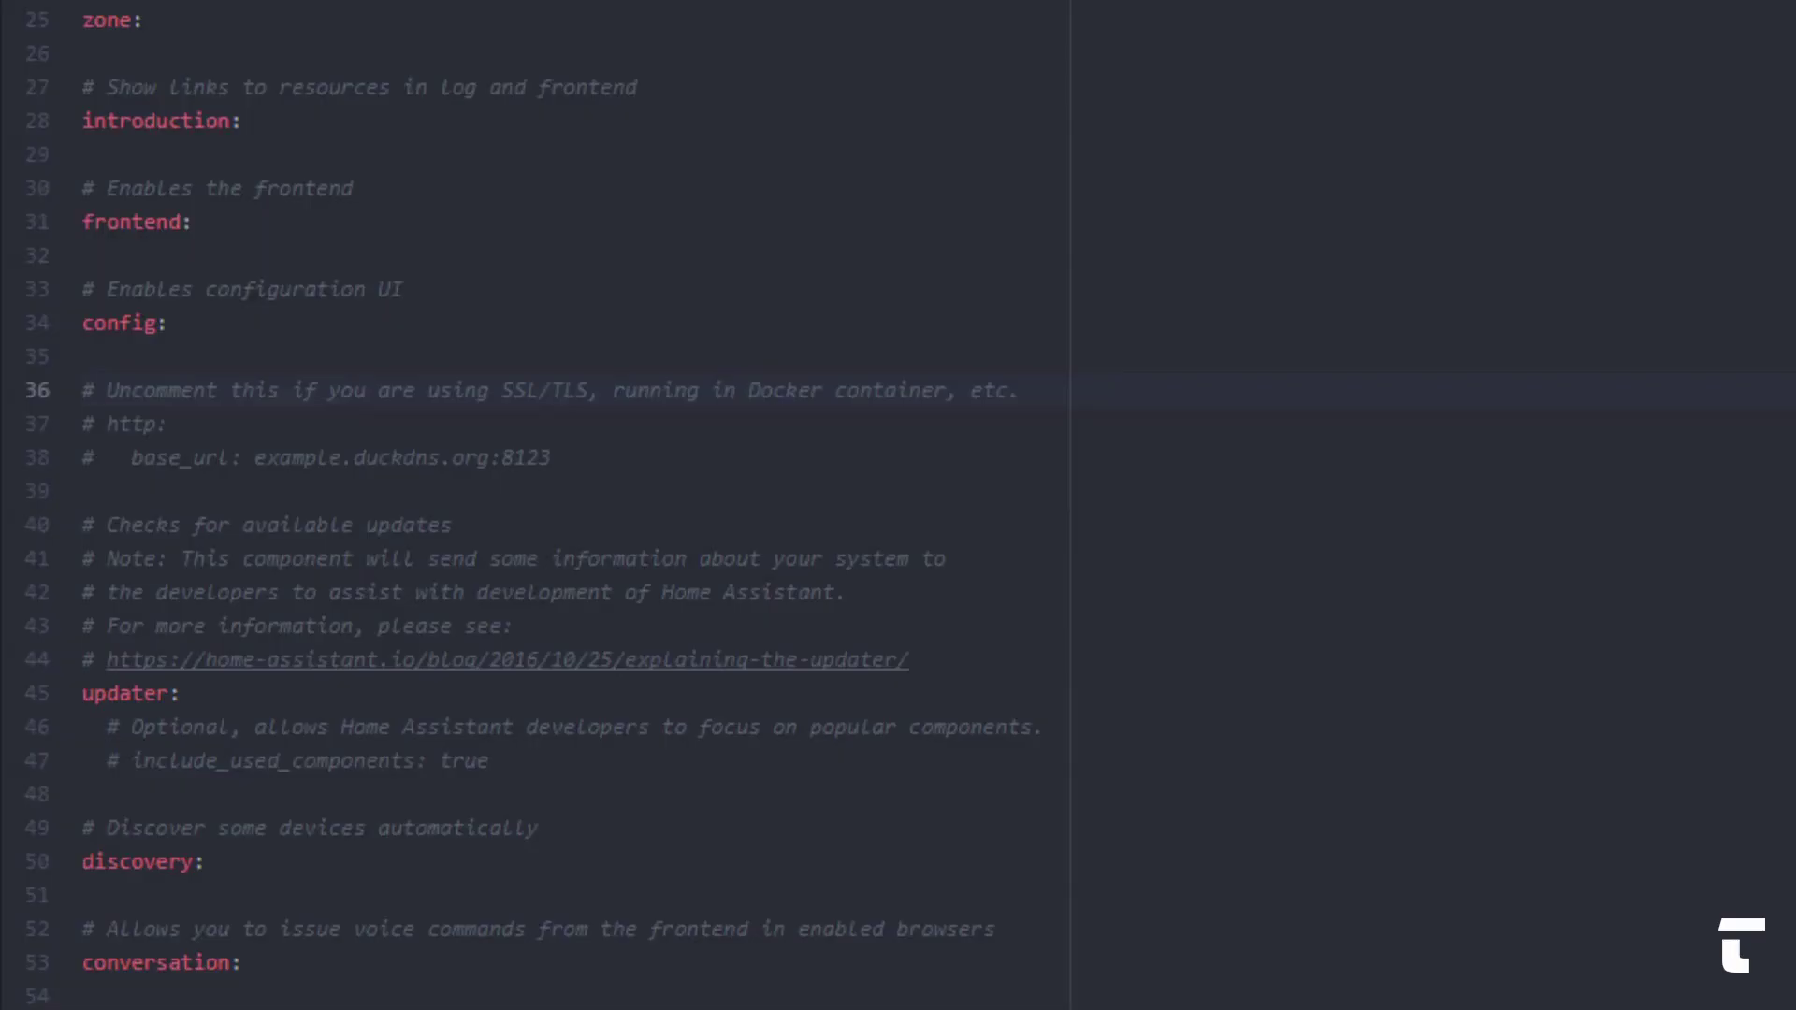
left_click(98, 427)
key("BackSpace")
key("BackSpace")
left_click(132, 458)
key("BackSpace")
key("BackSpace")
key("BackSpace")
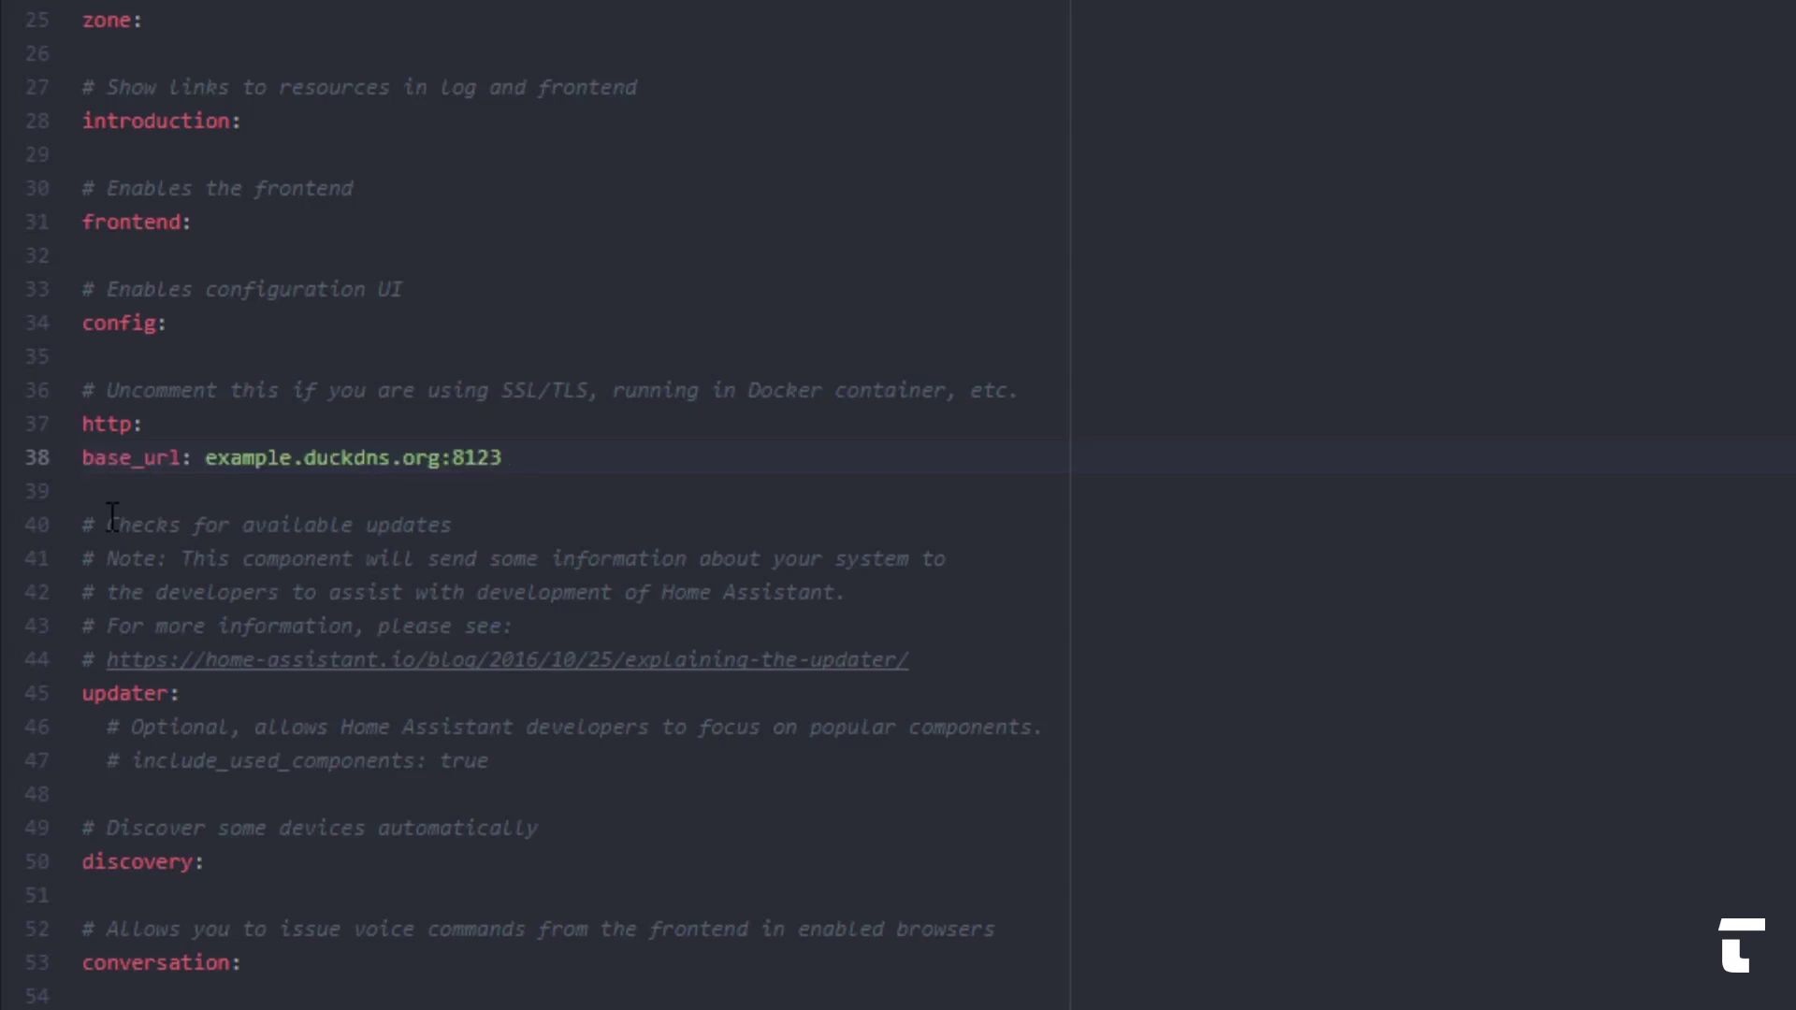
key("Tab")
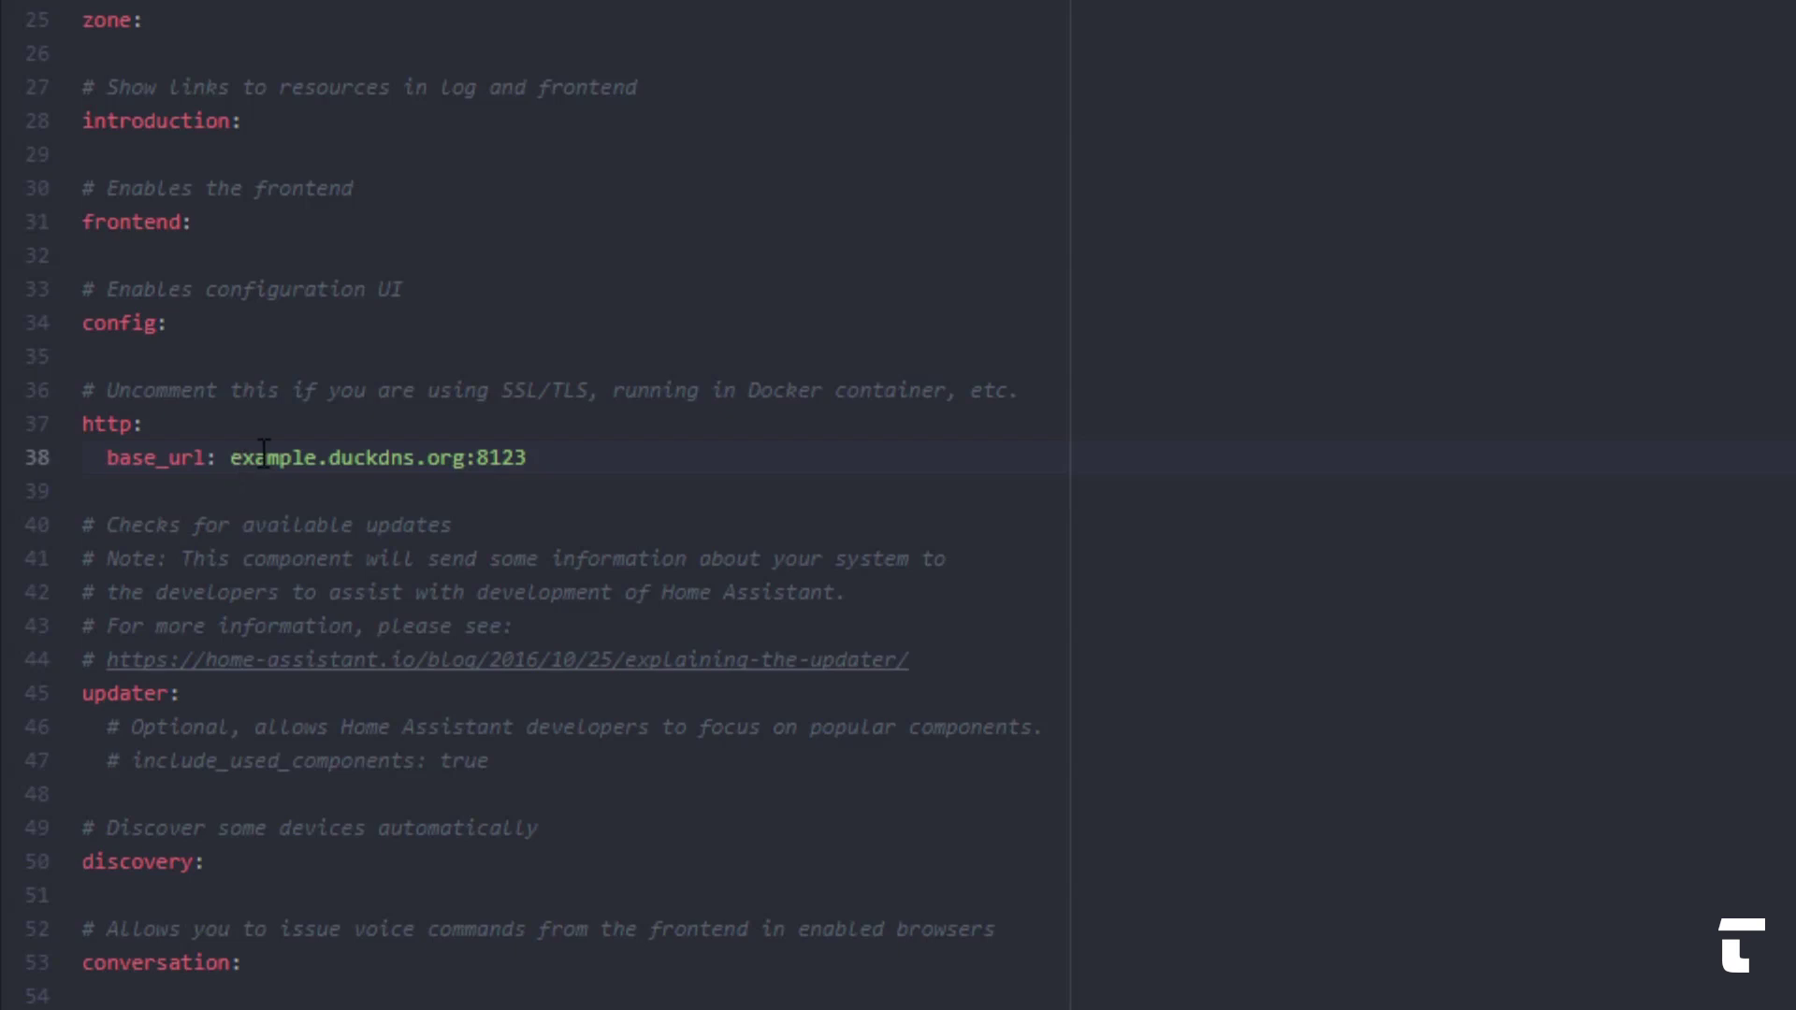
key("BackSpace")
key("BackSpace")
key("BackSpace")
key("BackSpace")
key("BackSpace")
type(":")
key("BackSpace")
- Correct the domain name and add ssl_certificate /ssl/fullchain.pem and ssl_key /ssl/privkey.pem under http
left_click(379, 455)
type("e")
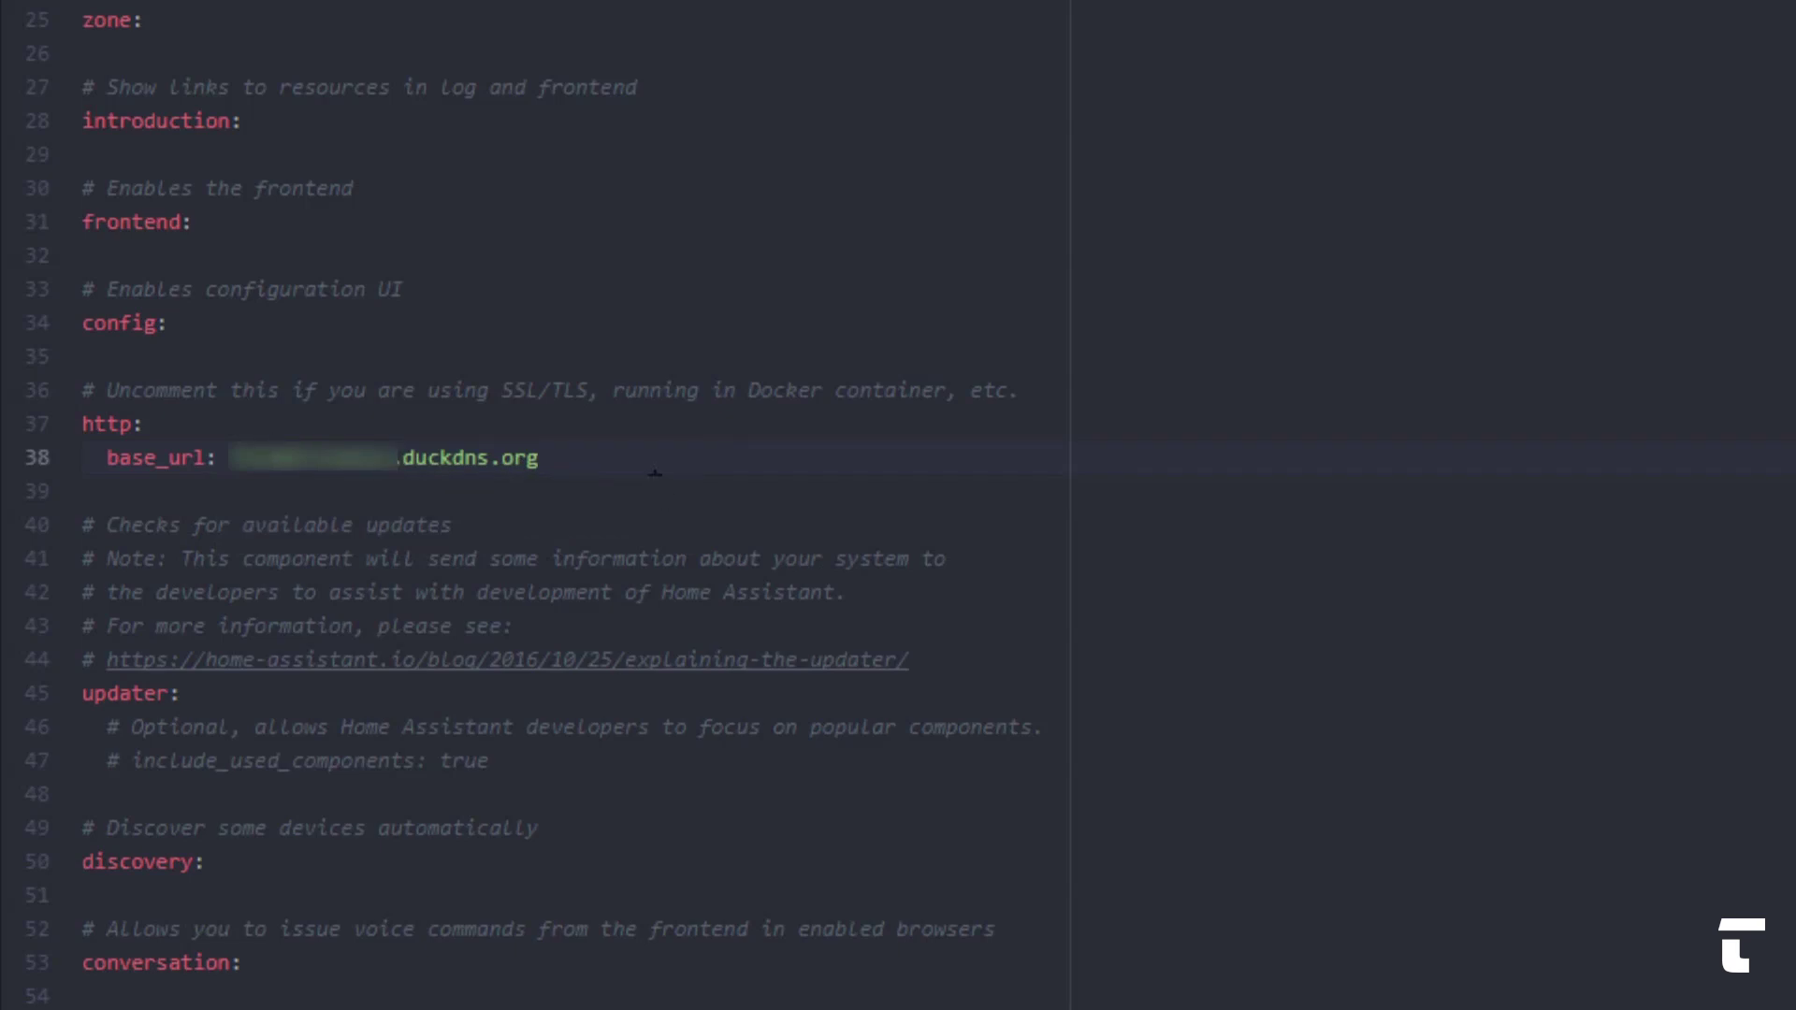
key("Return")
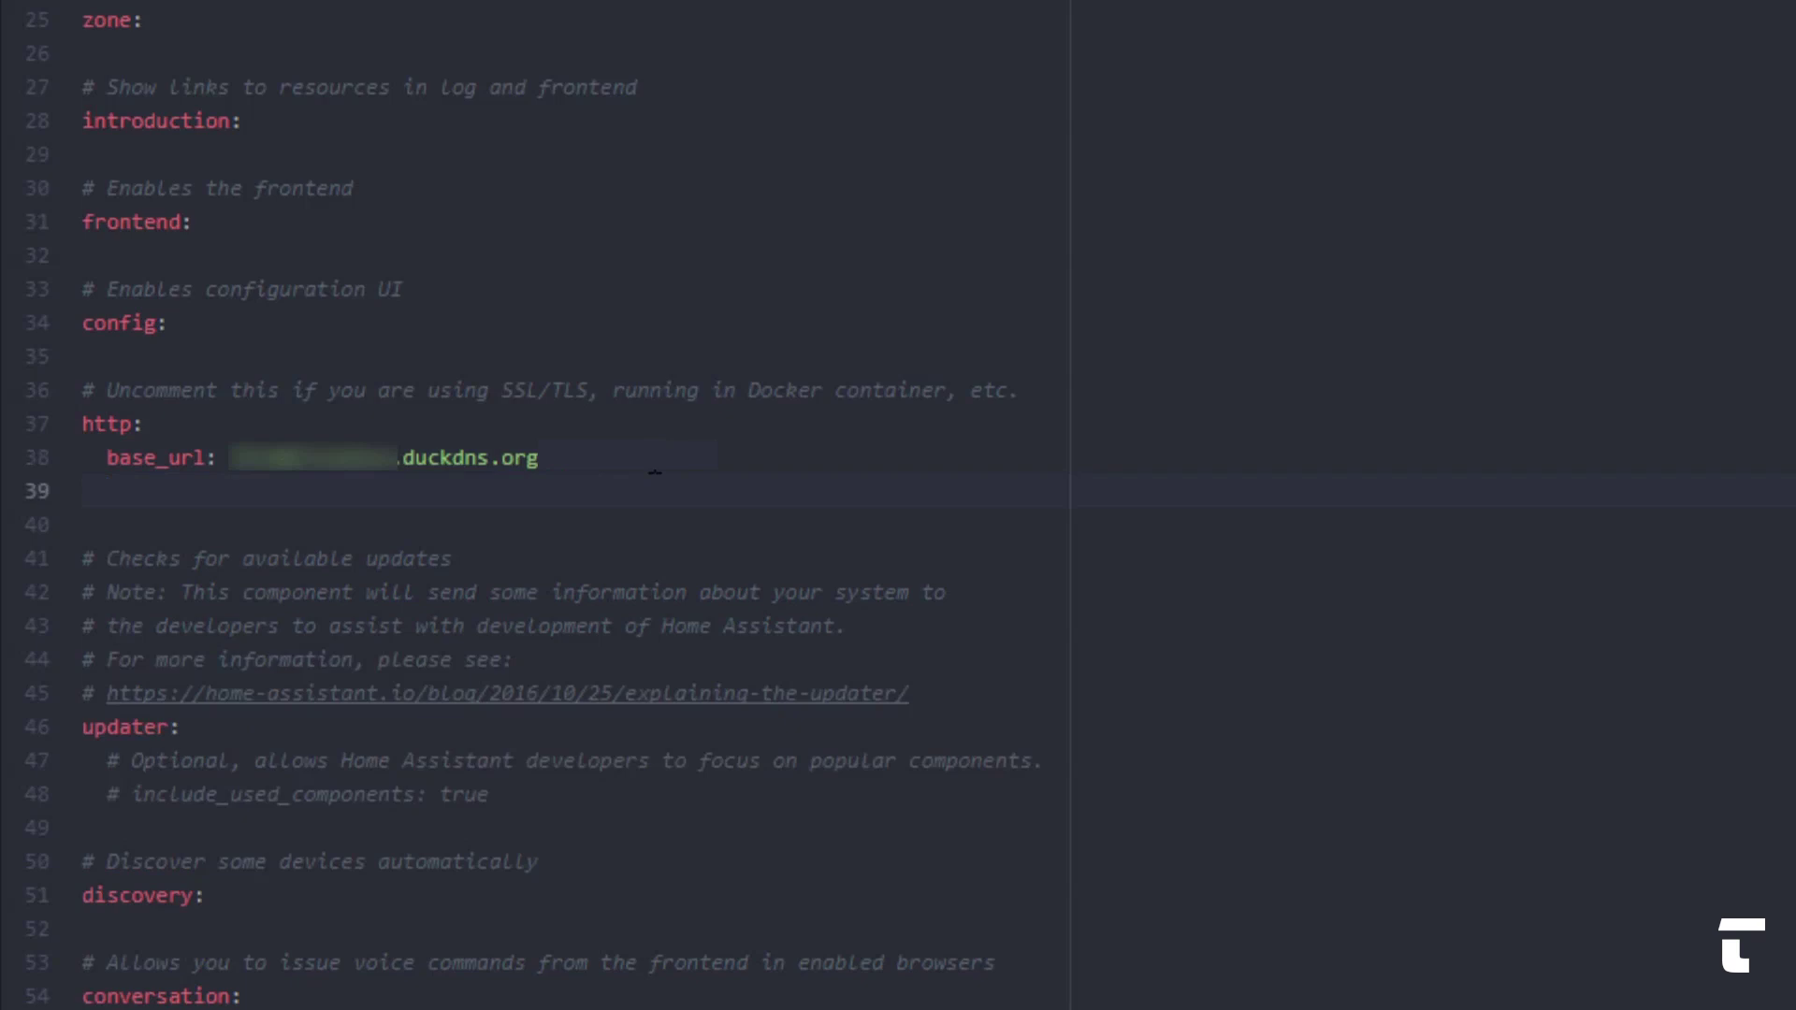
type("ssl_certificate: /ssl/fullchain.pem ssl_key: /ssl/privkey.pem")
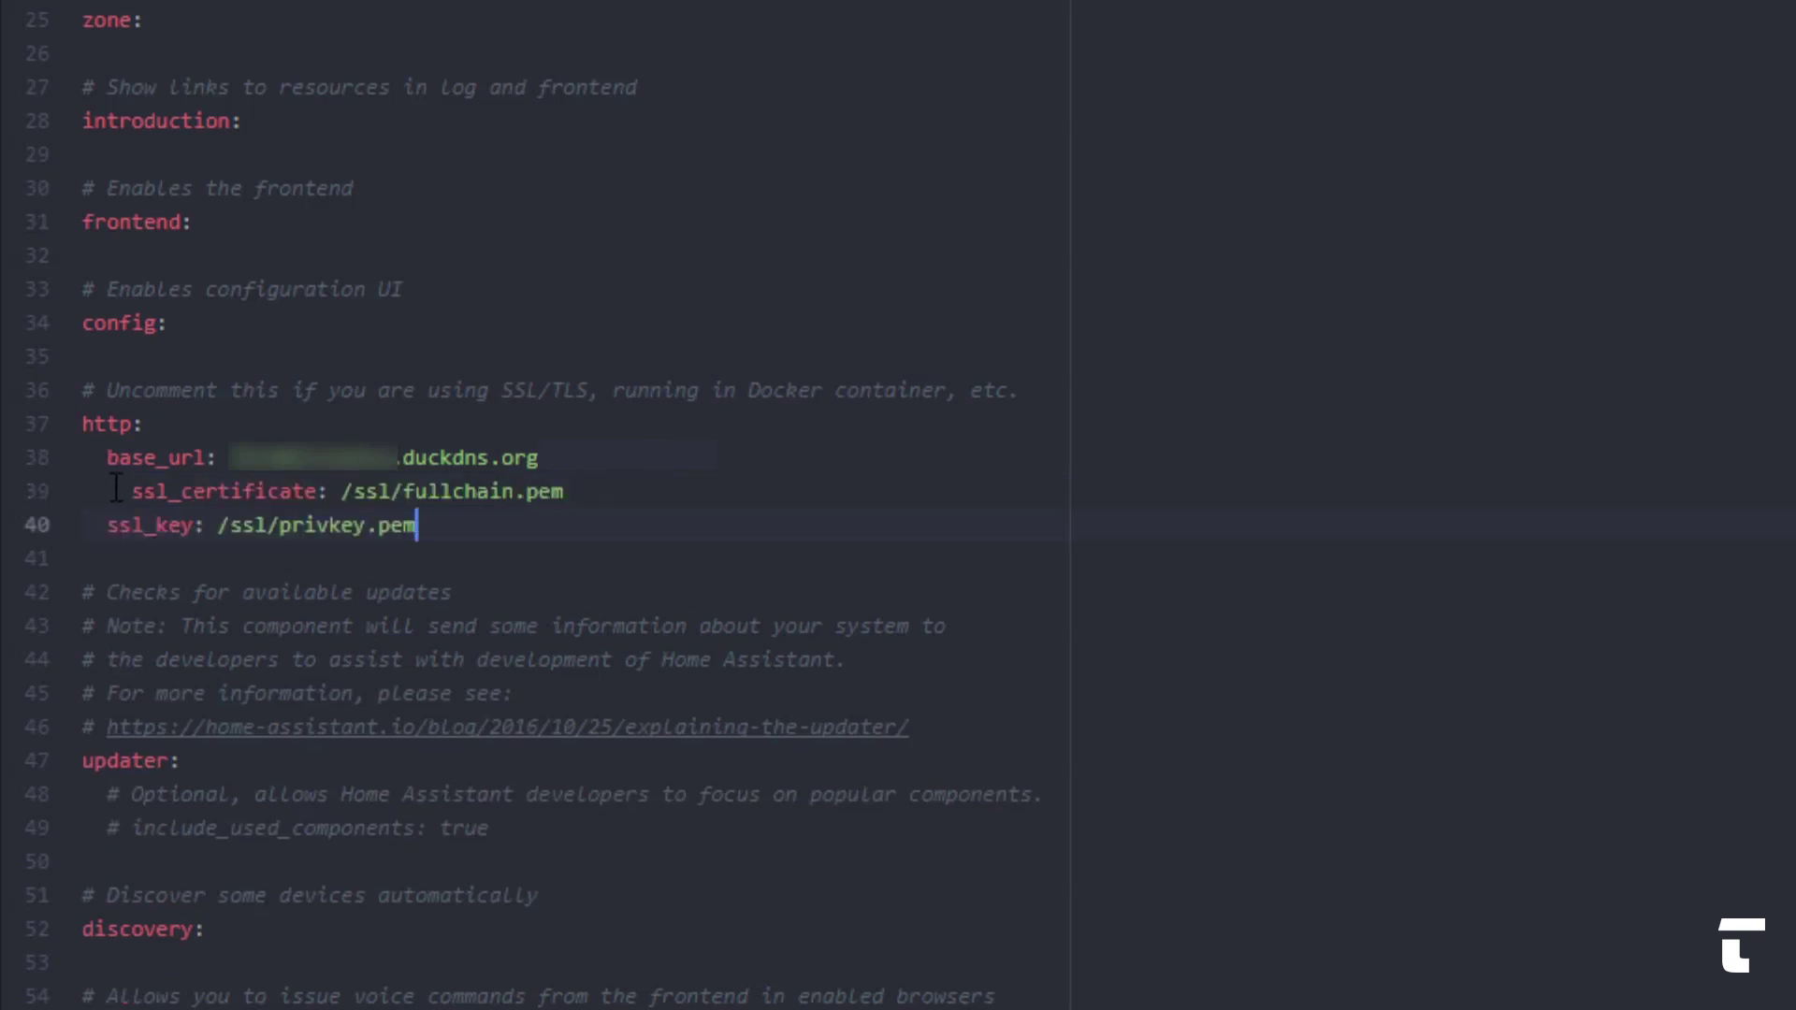
left_click(132, 491)
key("BackSpace")
left_click(468, 540)
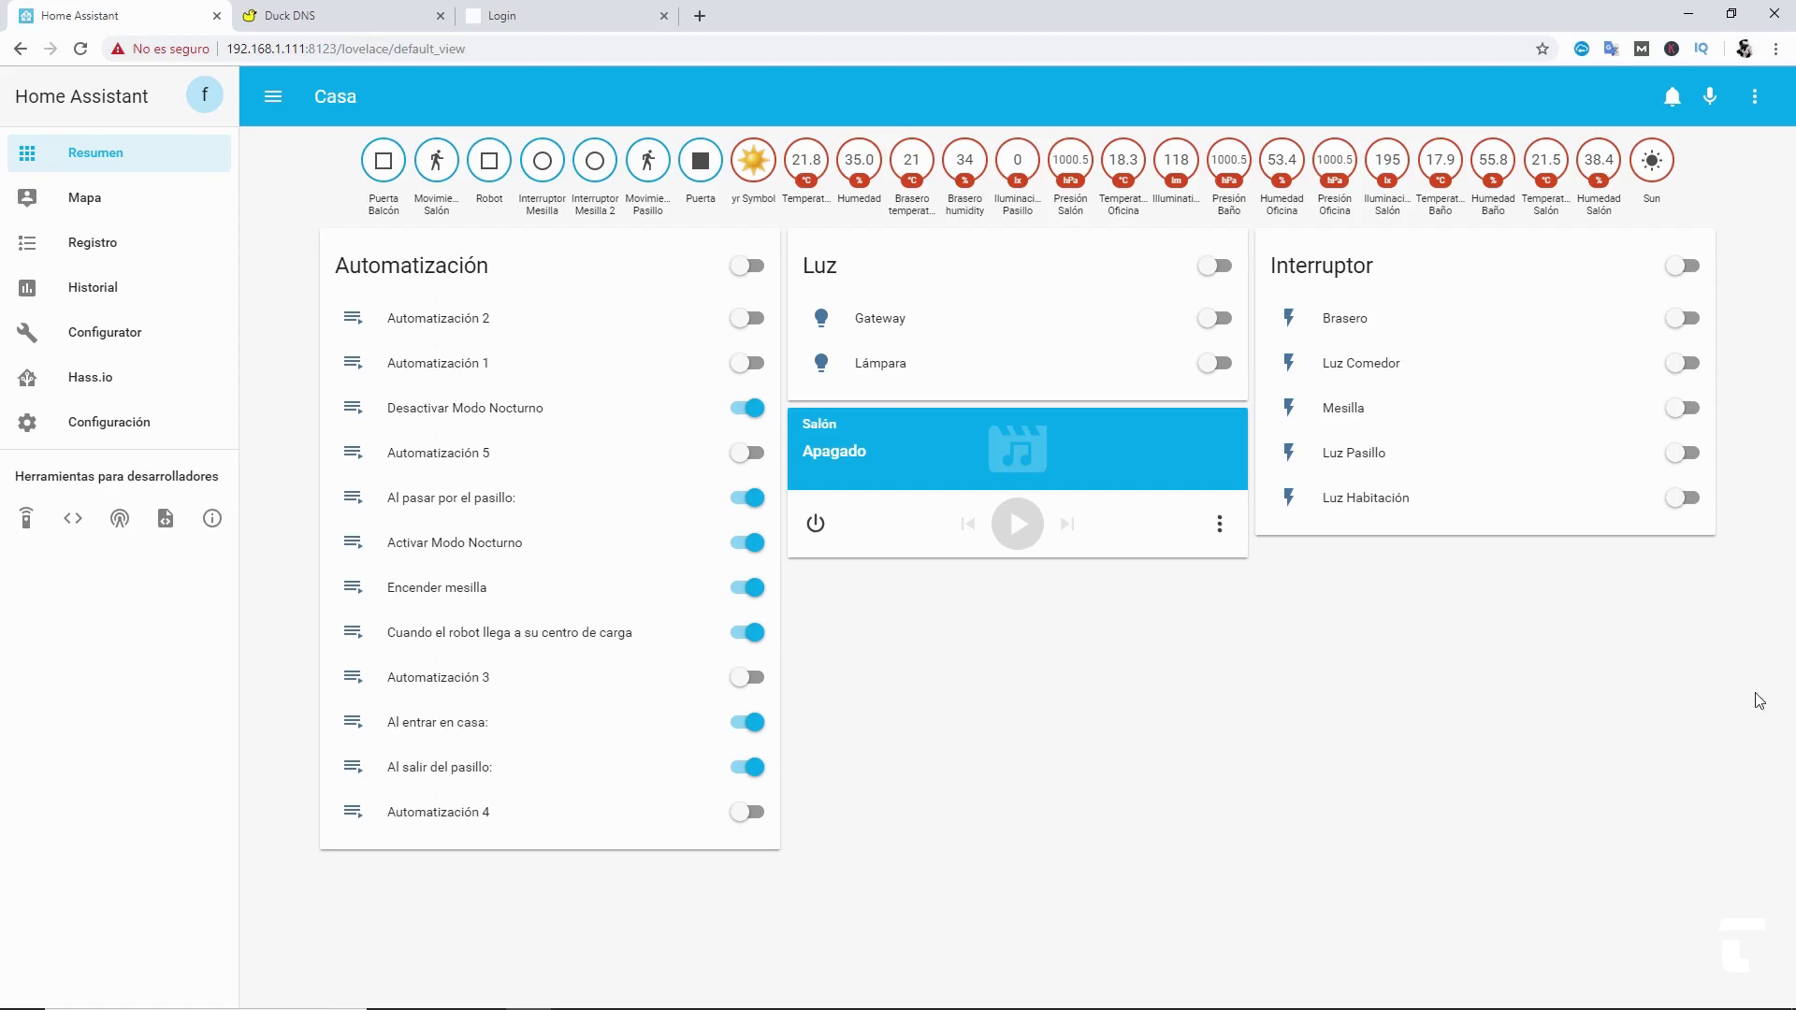
- Check that the configuration is valid and restart the Home Assistant server
left_click(122, 434)
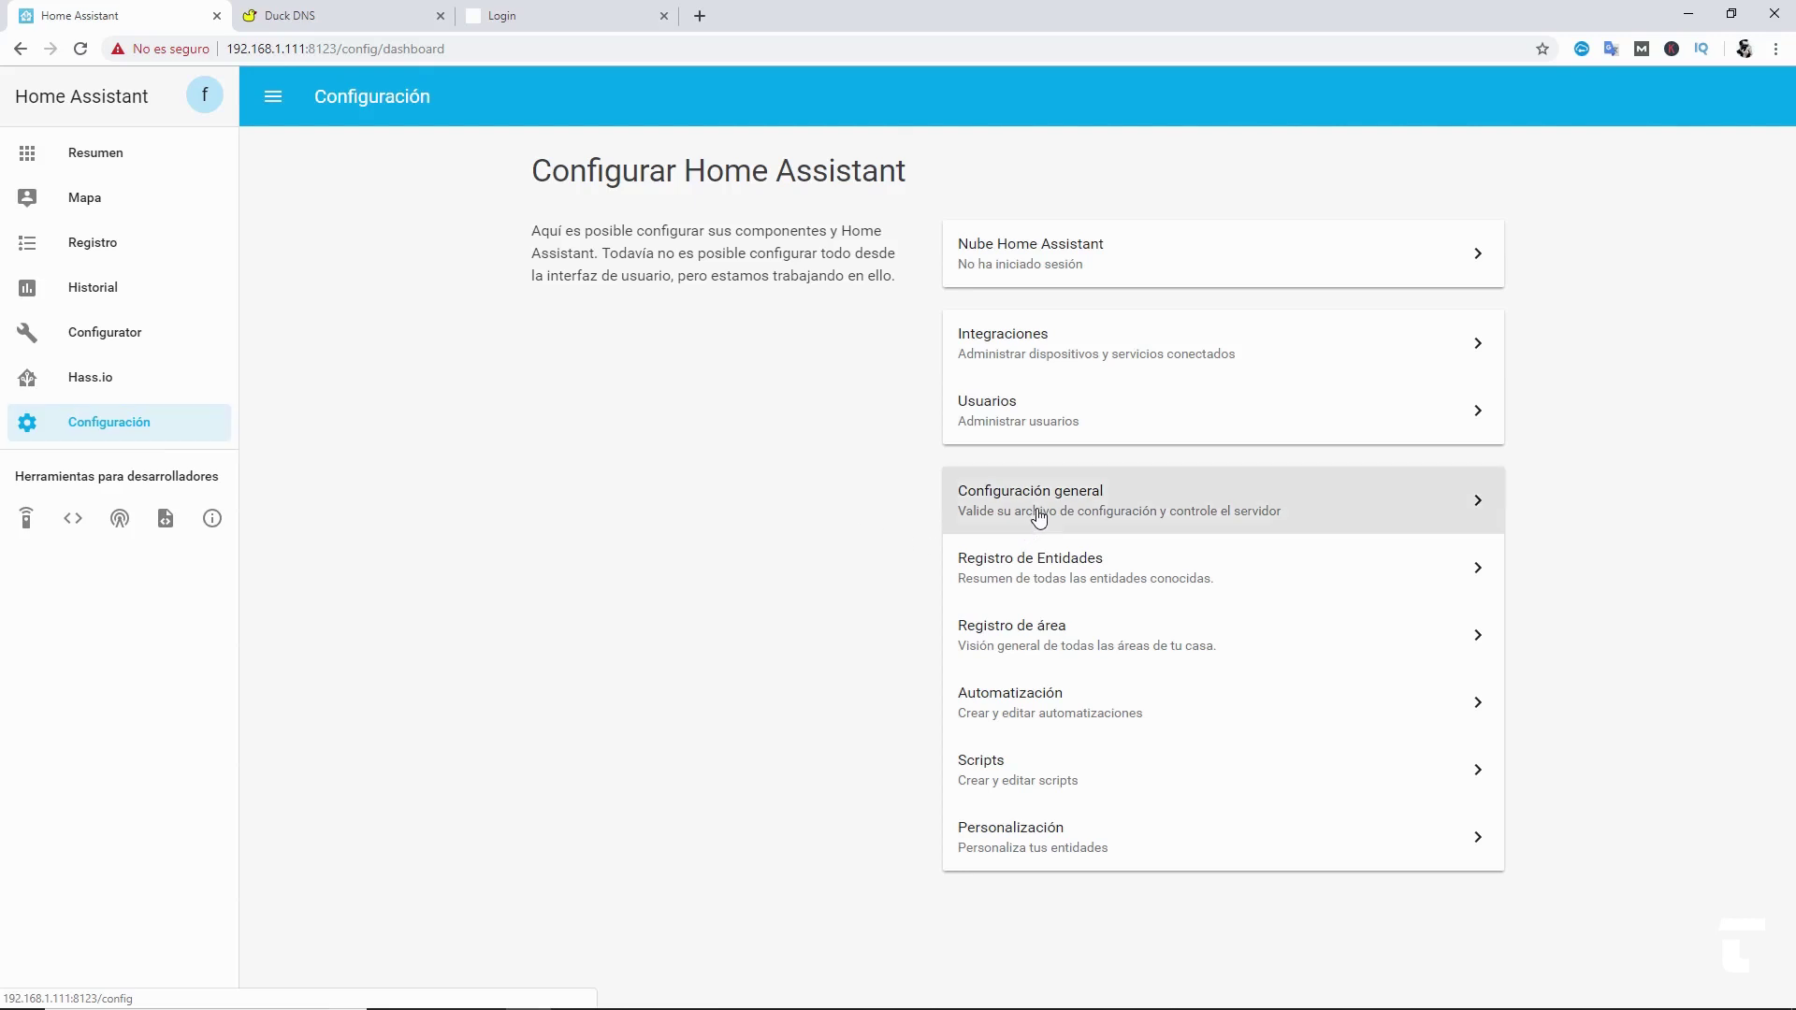
left_click(1036, 513)
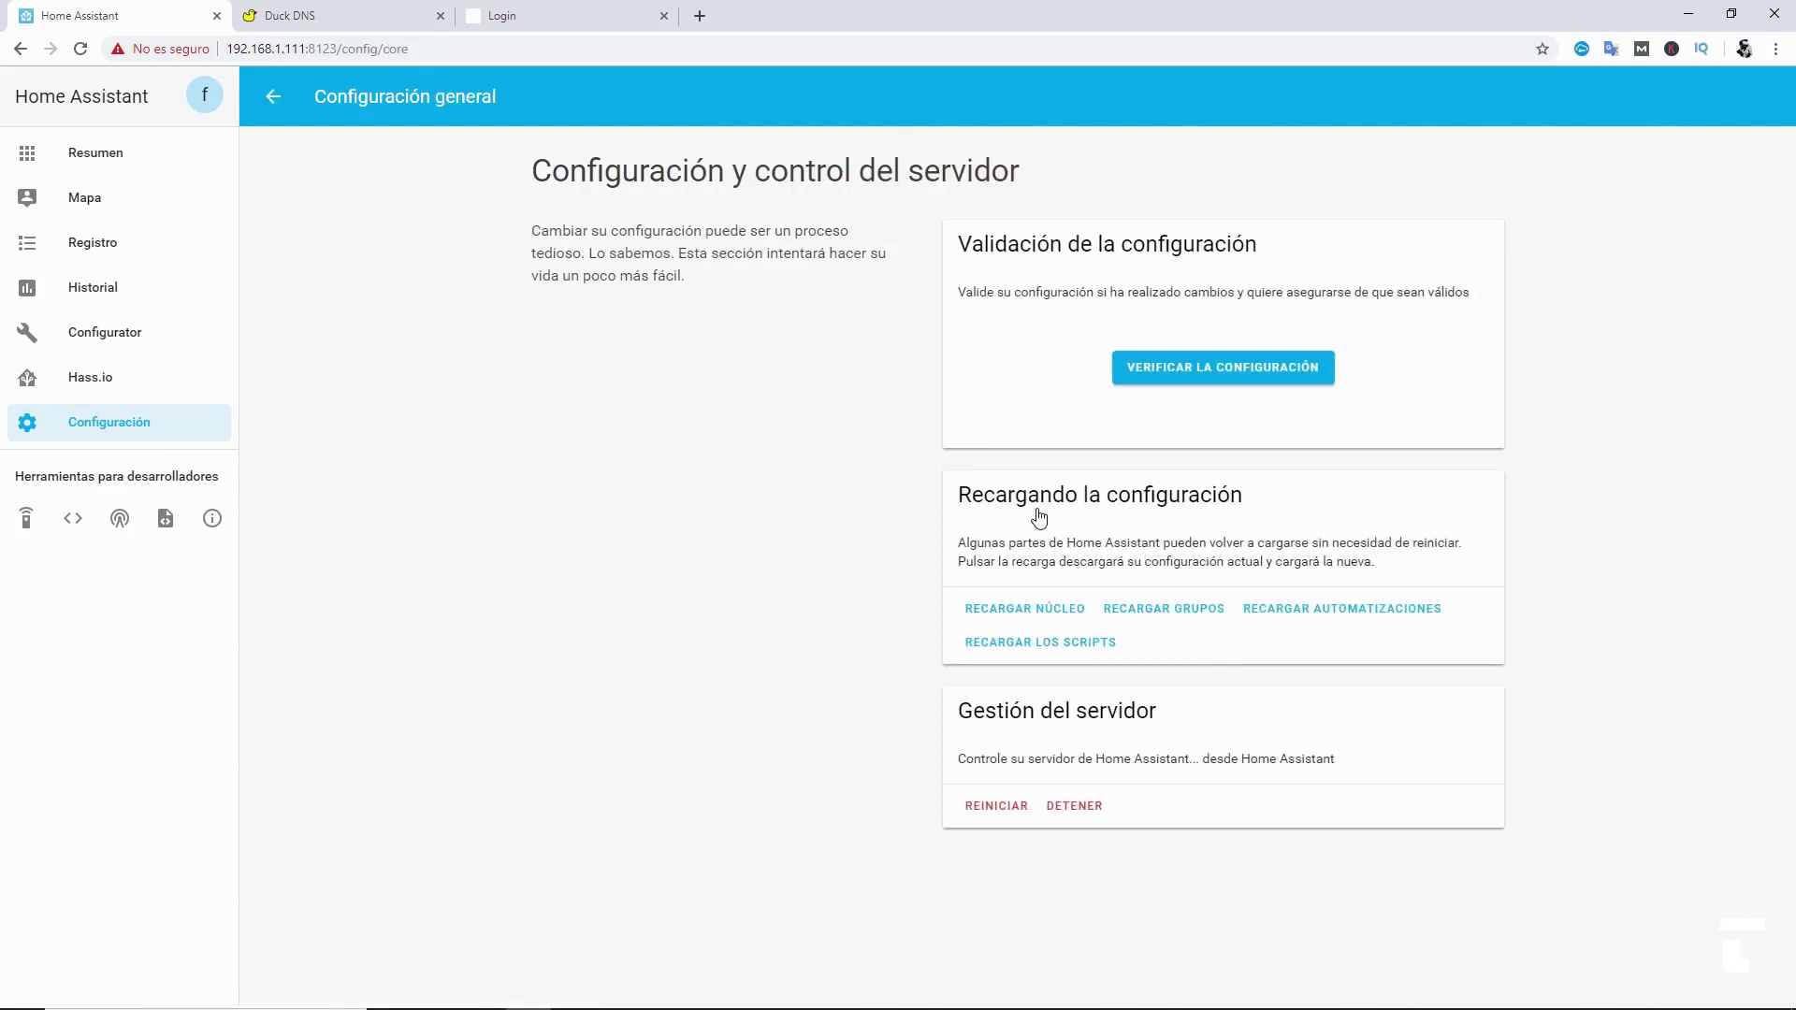
left_click(1153, 378)
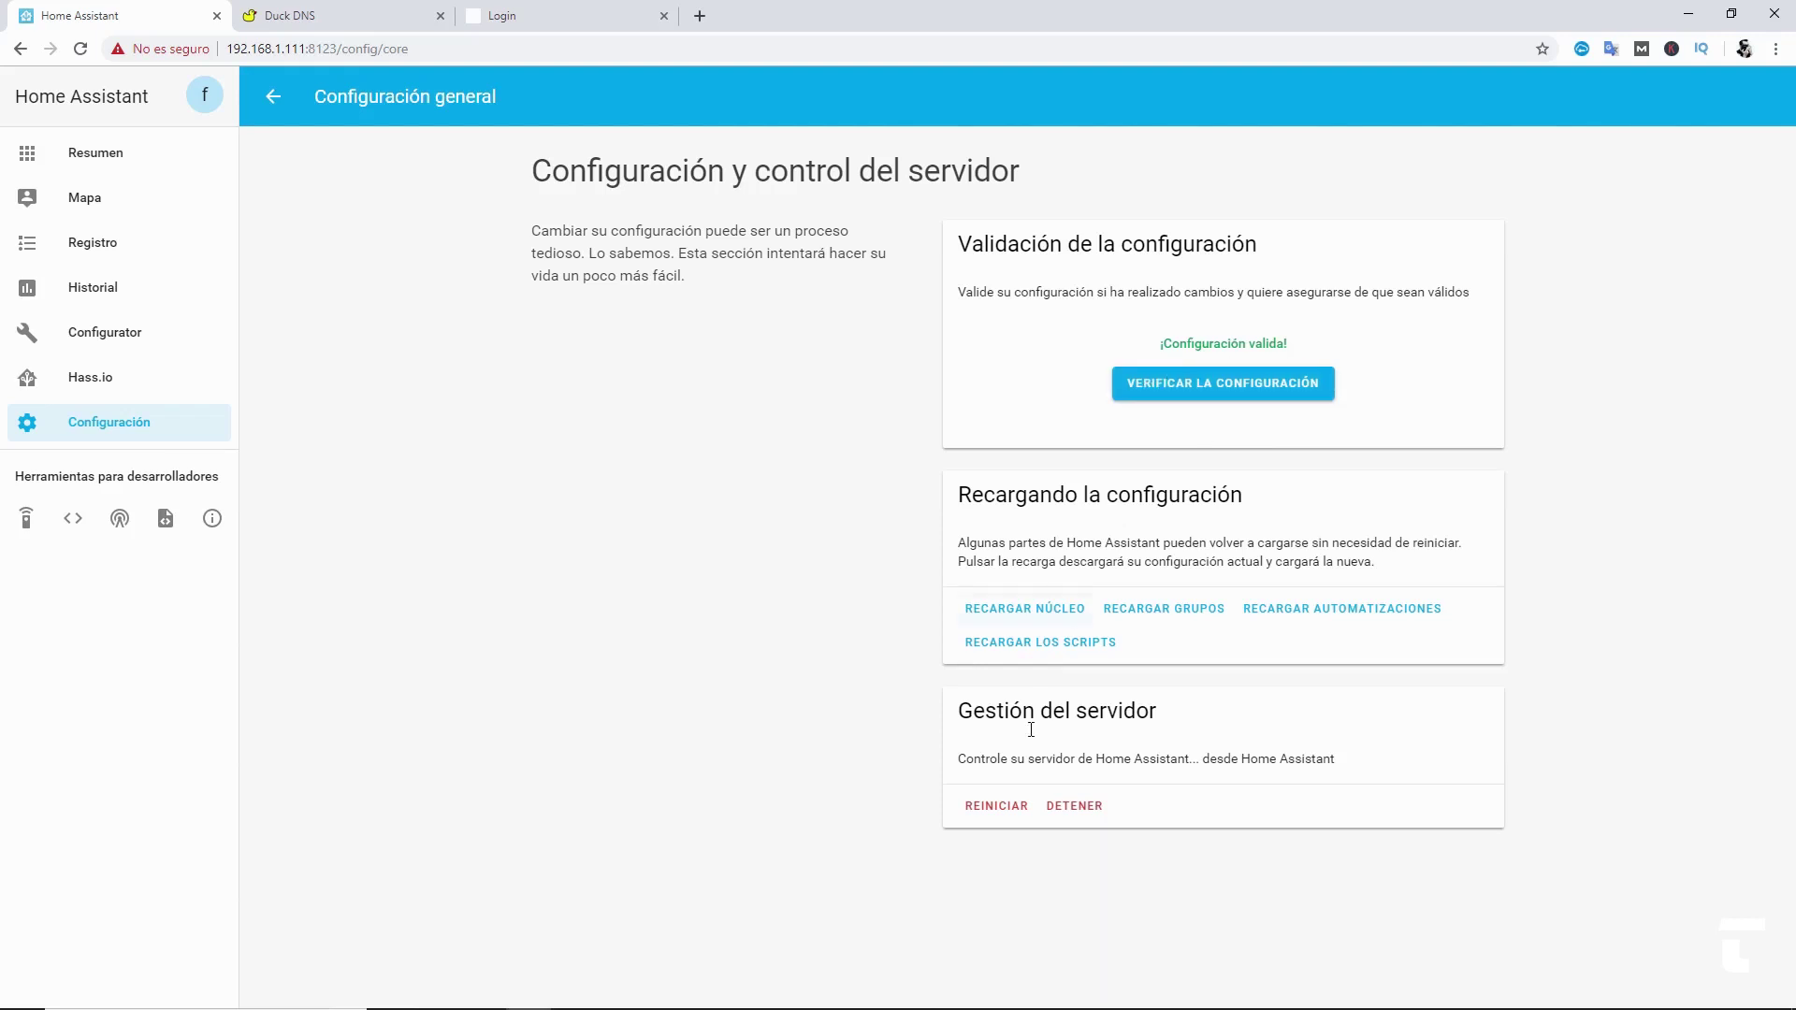
left_click(990, 814)
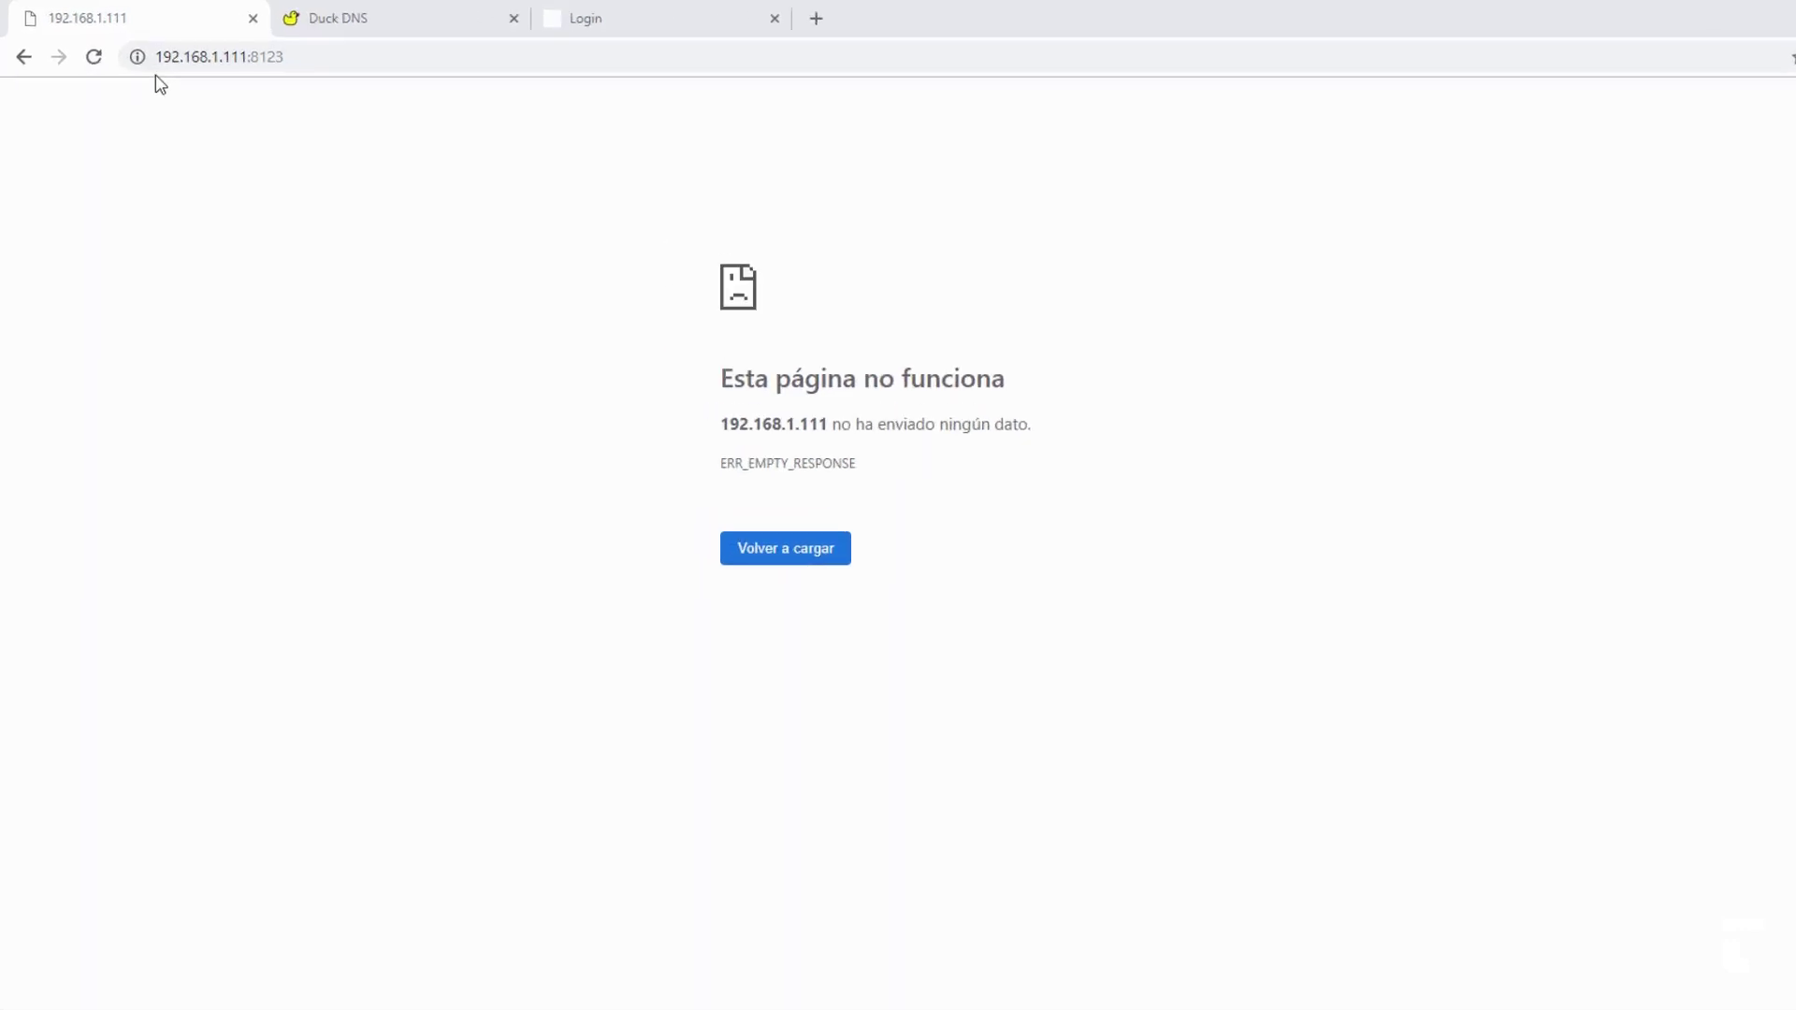
- Highlight the local IP 192.168.1.111 and port 8123 in the address bar
left_click_drag(271, 99, 427, 106)
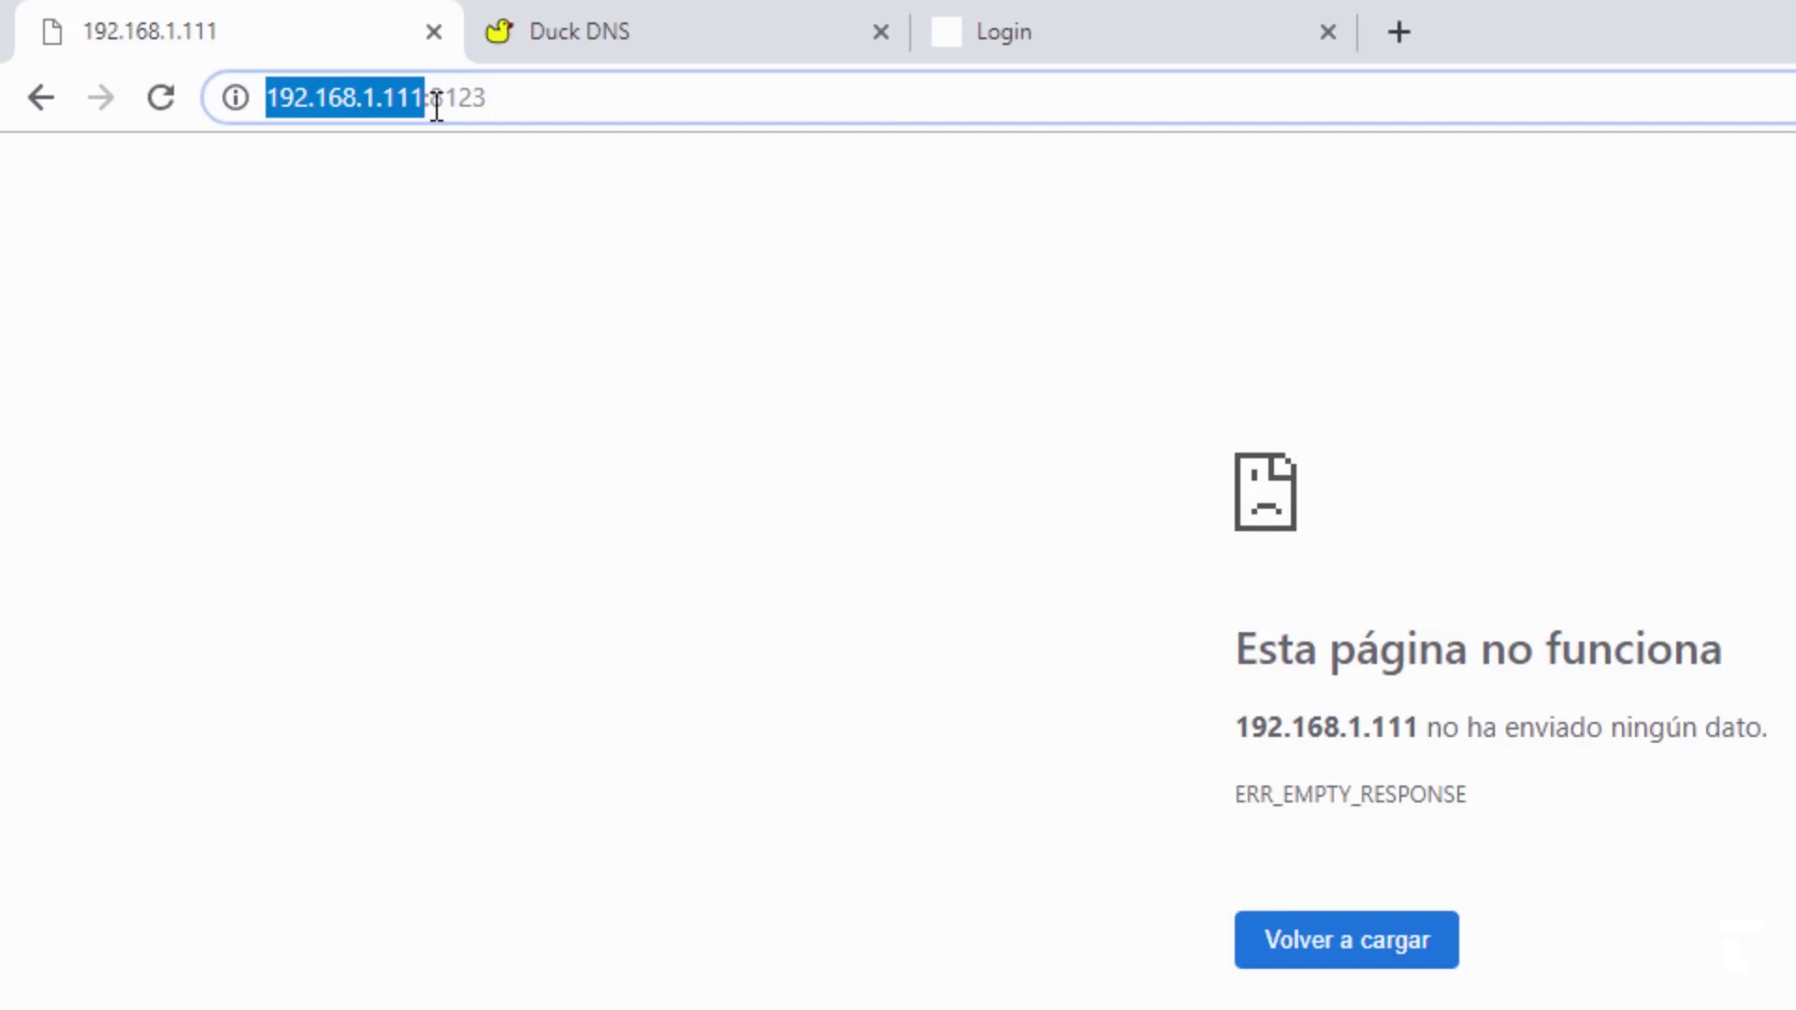
double_click(439, 101)
left_click(402, 444)
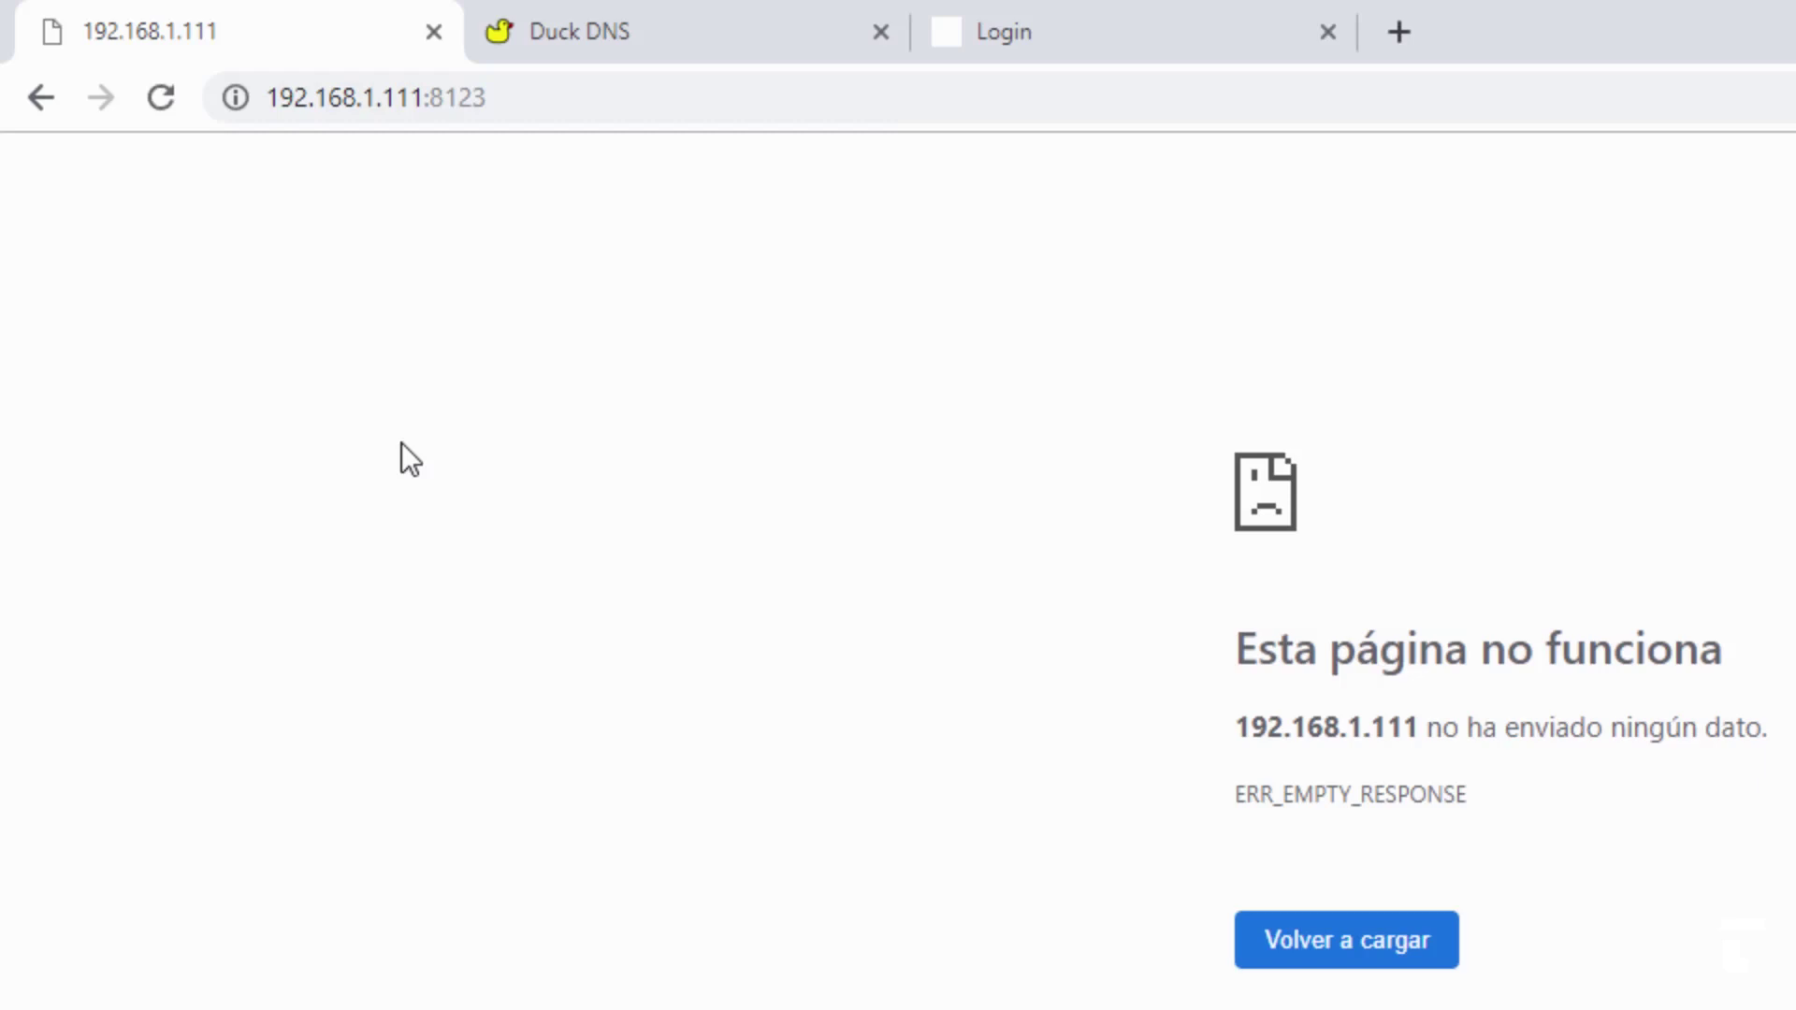
- Replace the local address with the https Duck DNS address on port 8123 and load it
double_click(473, 101)
left_click_drag(493, 97, 209, 97)
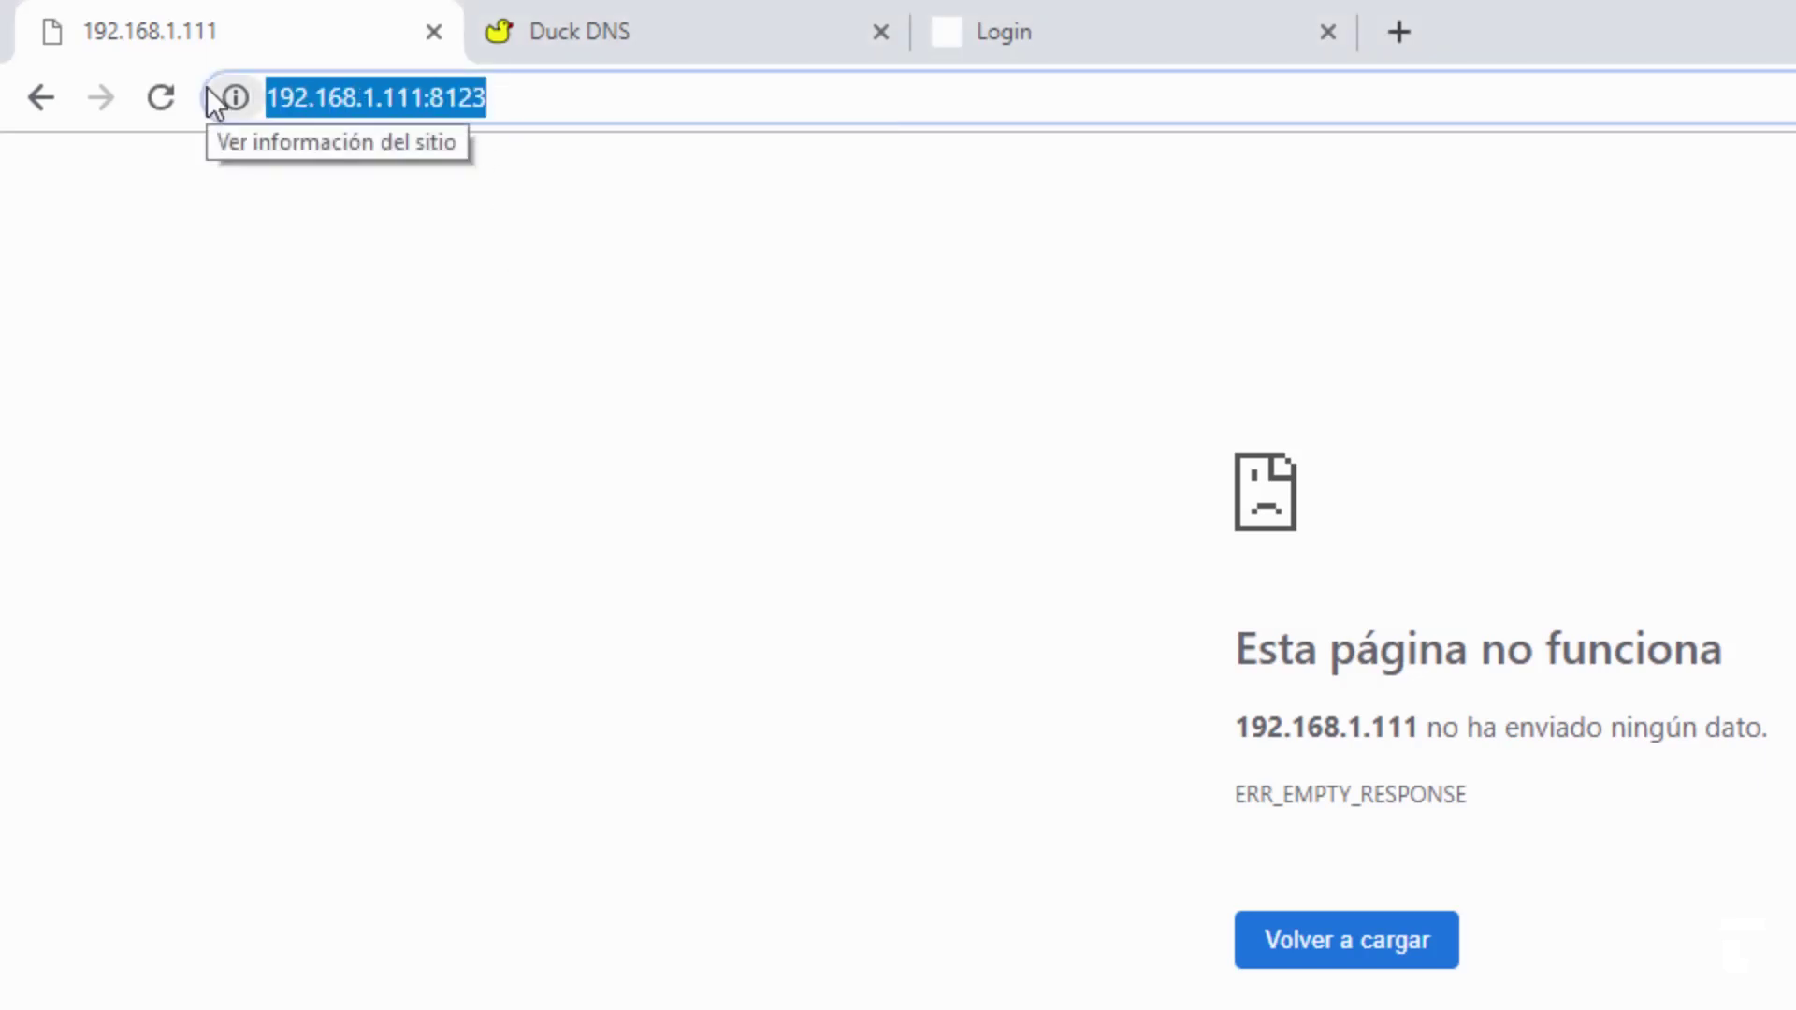
type("https:")
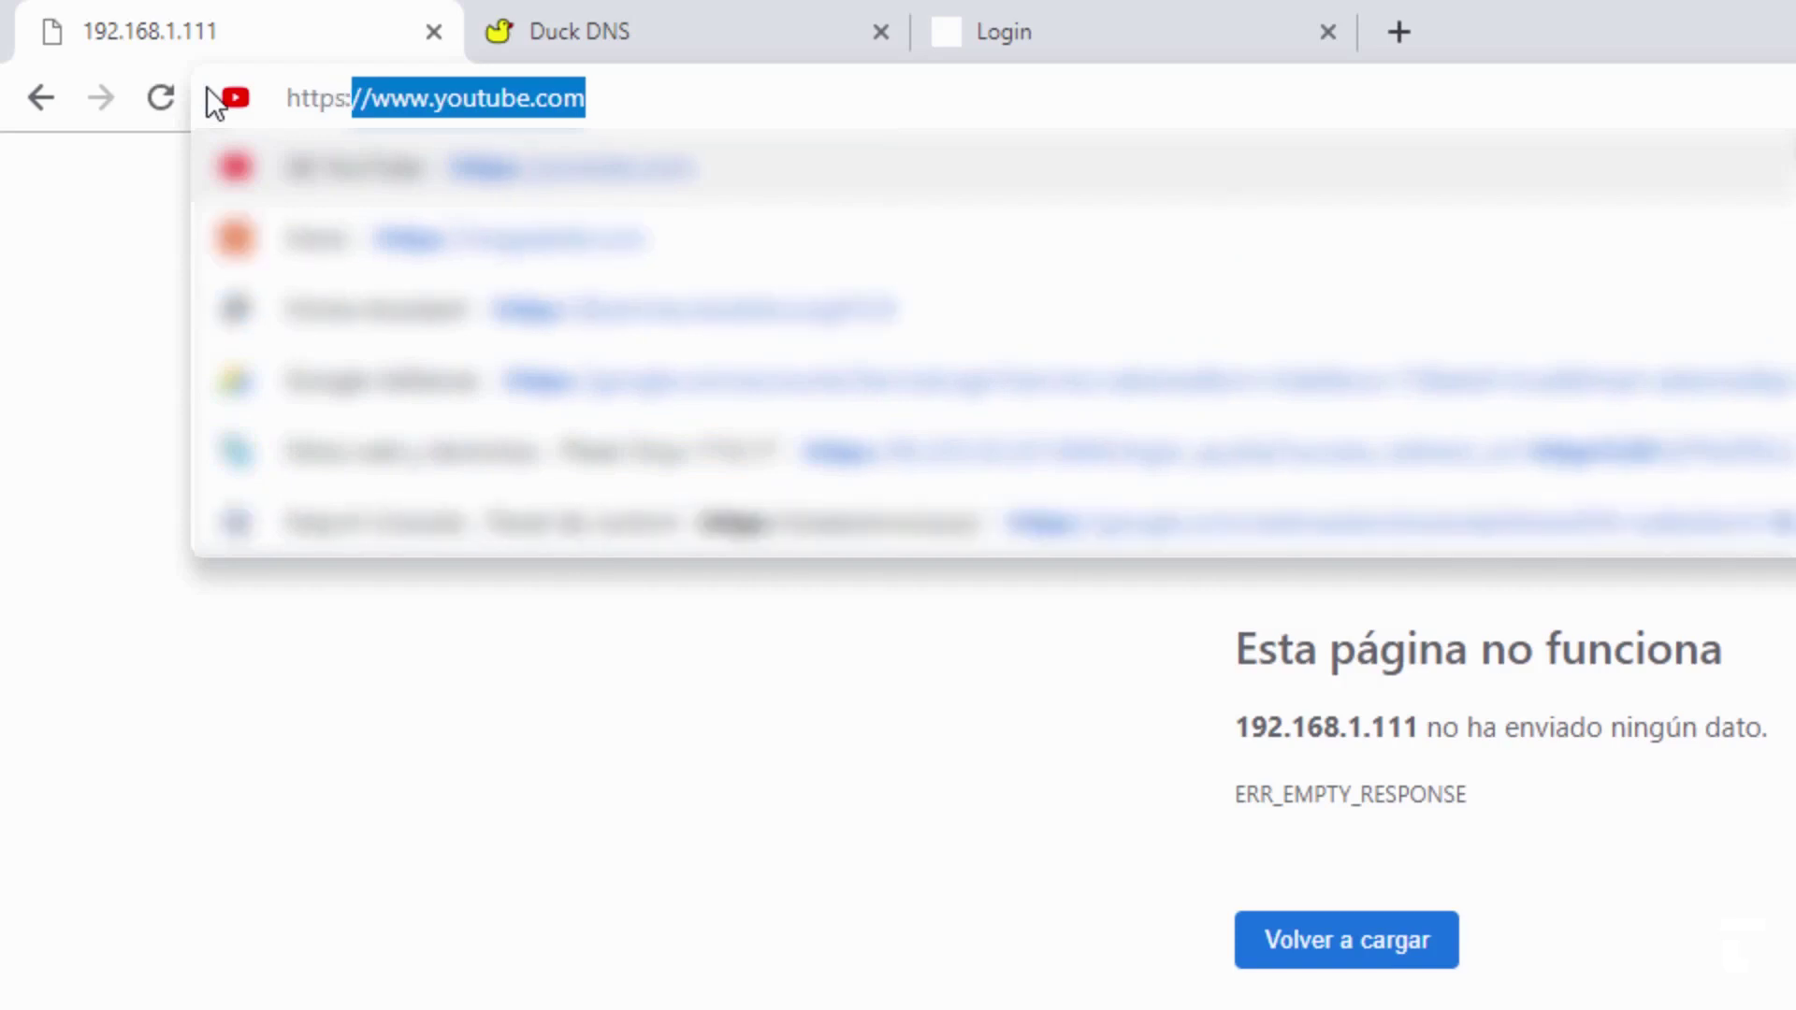
type("//")
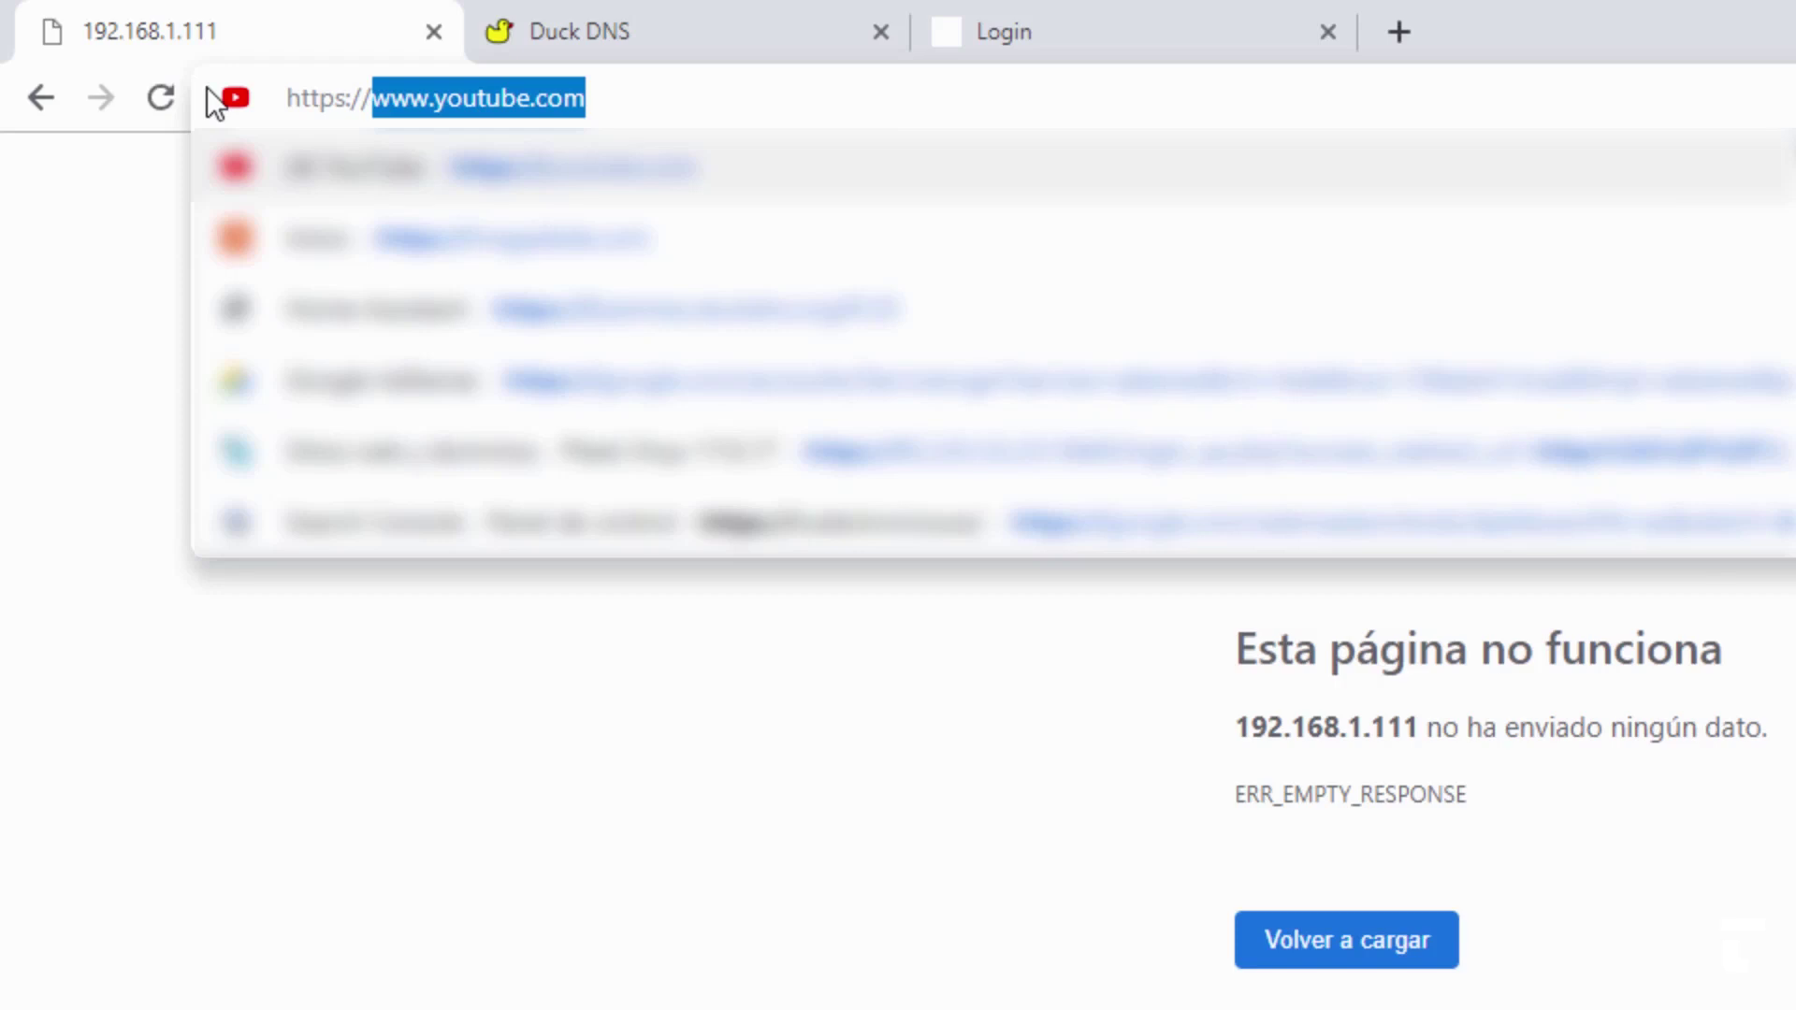
type("xxxxxx")
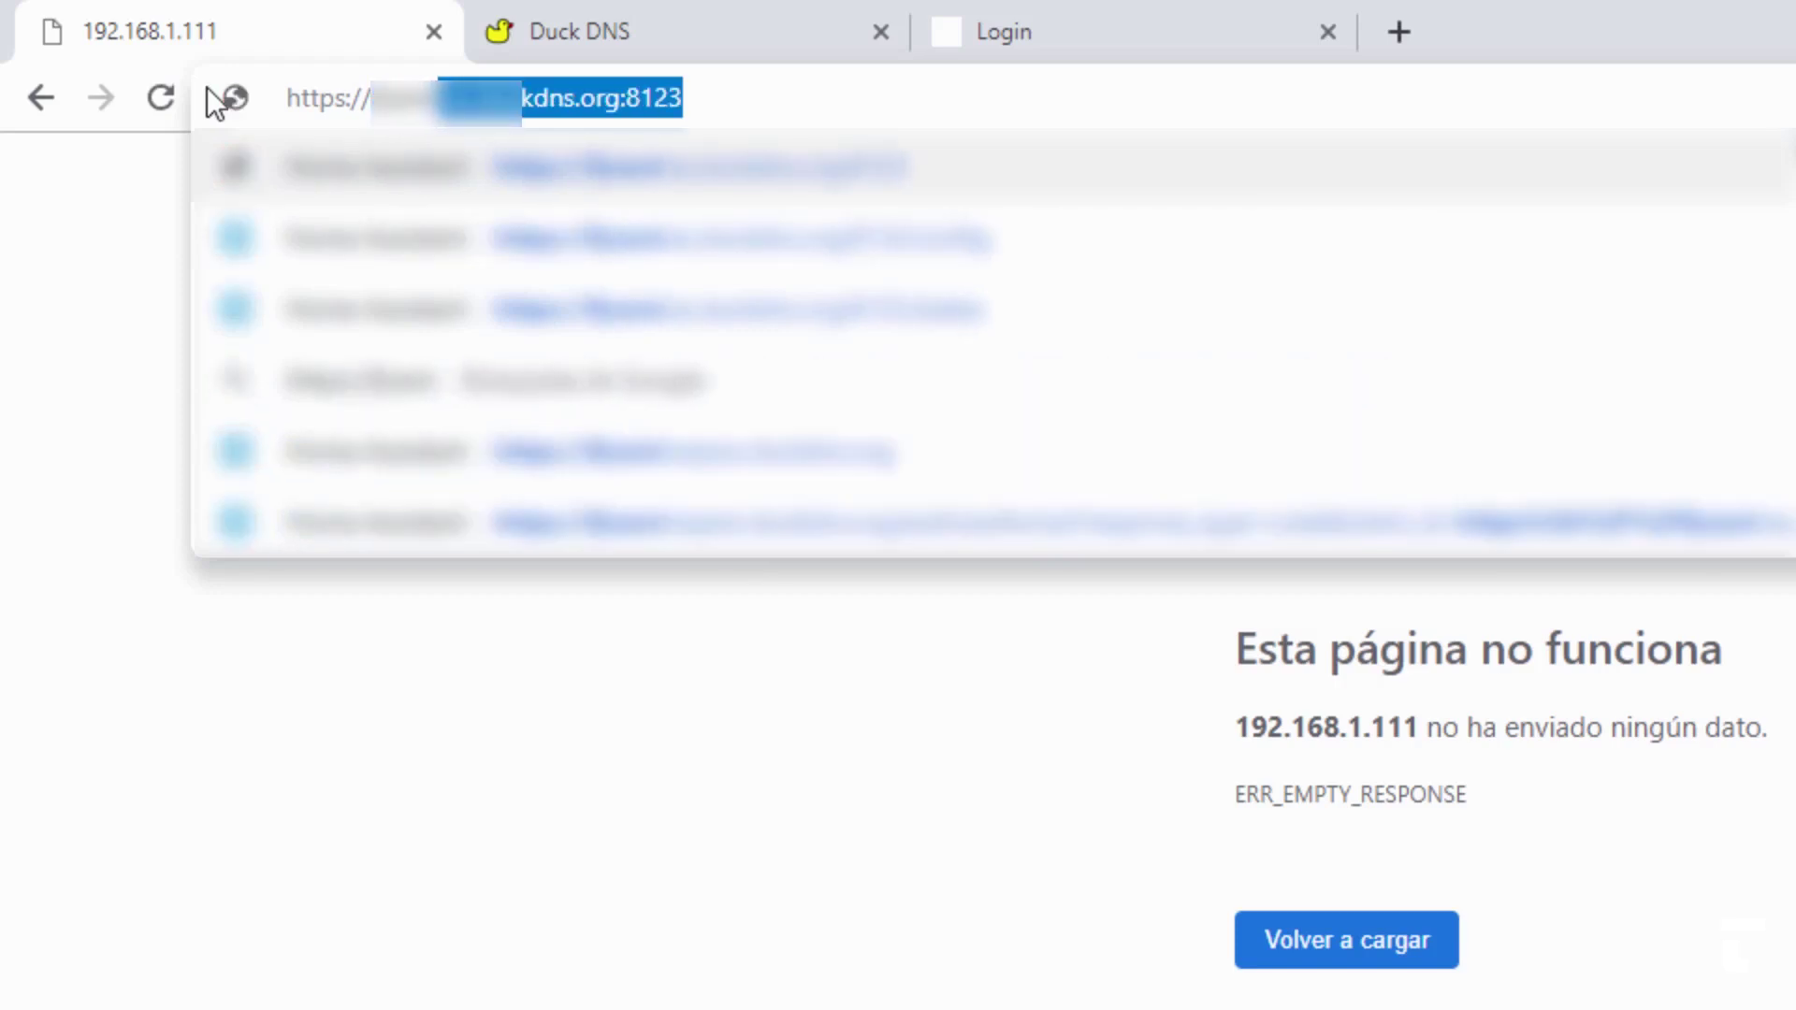
type("xxx")
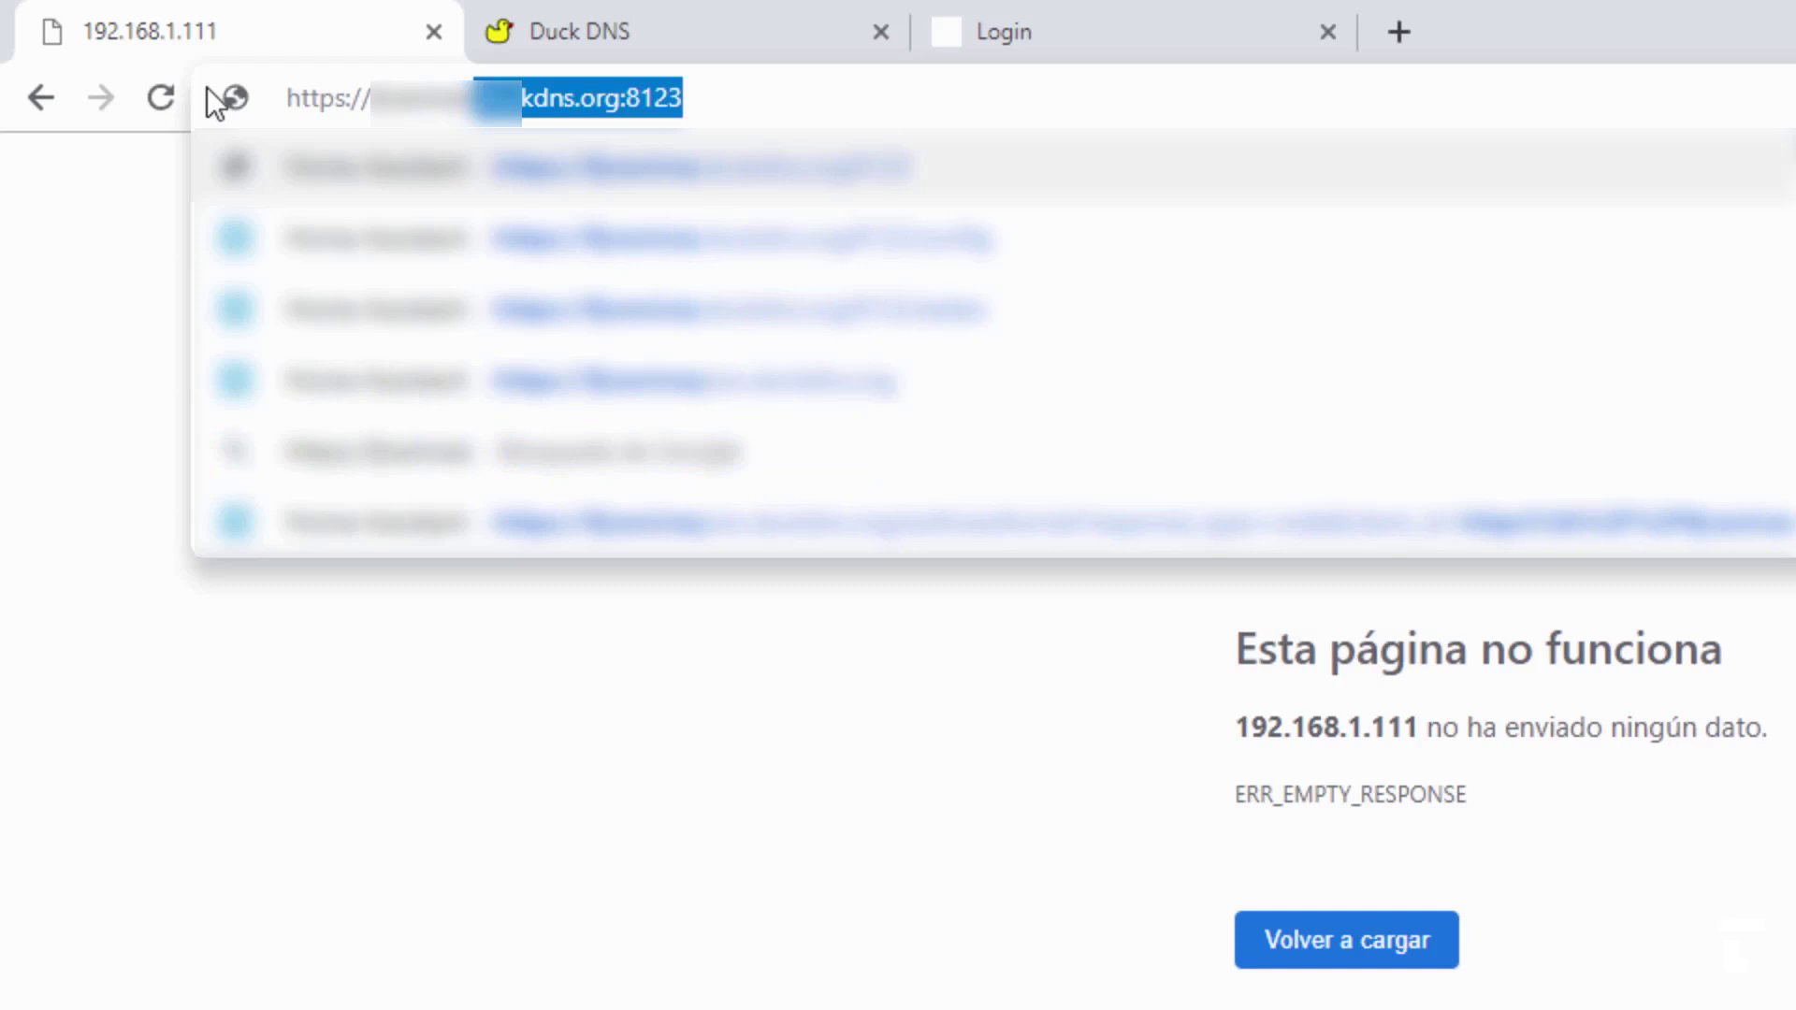
type("xxxx")
type(".duc")
key("Return")
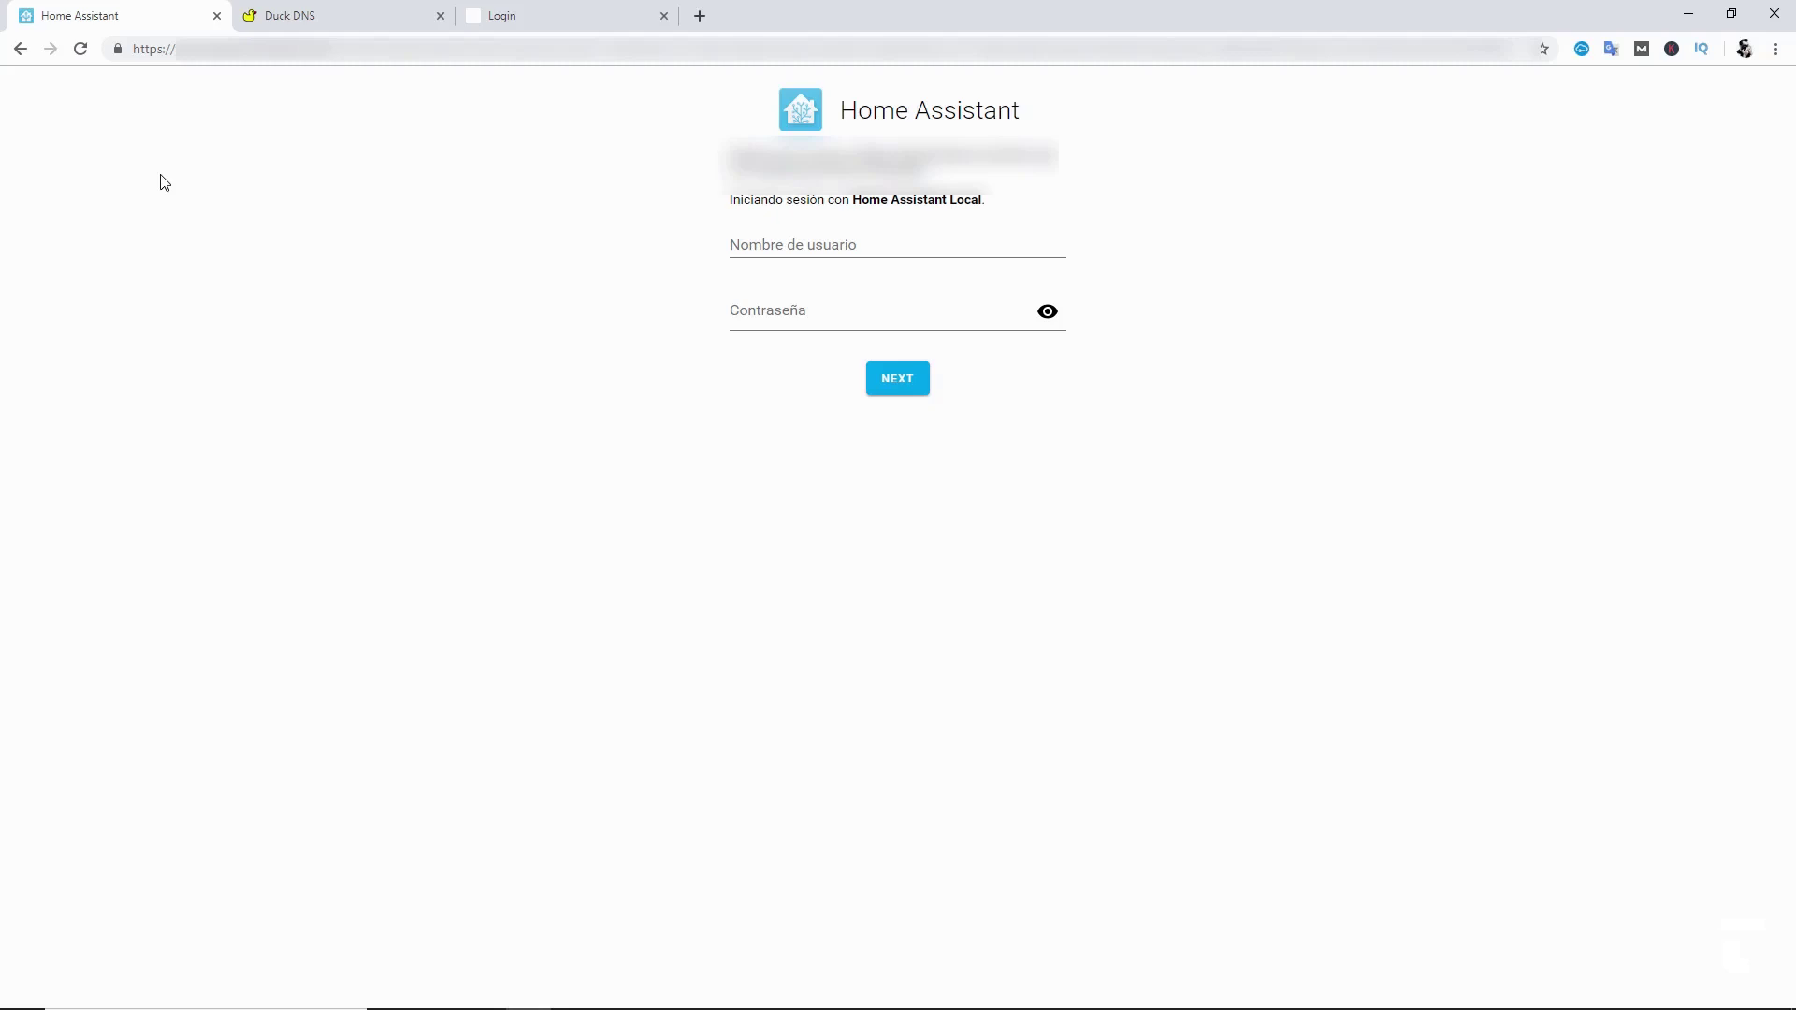
- Sign in with the admin username and the account password
left_click(743, 236)
type("admin")
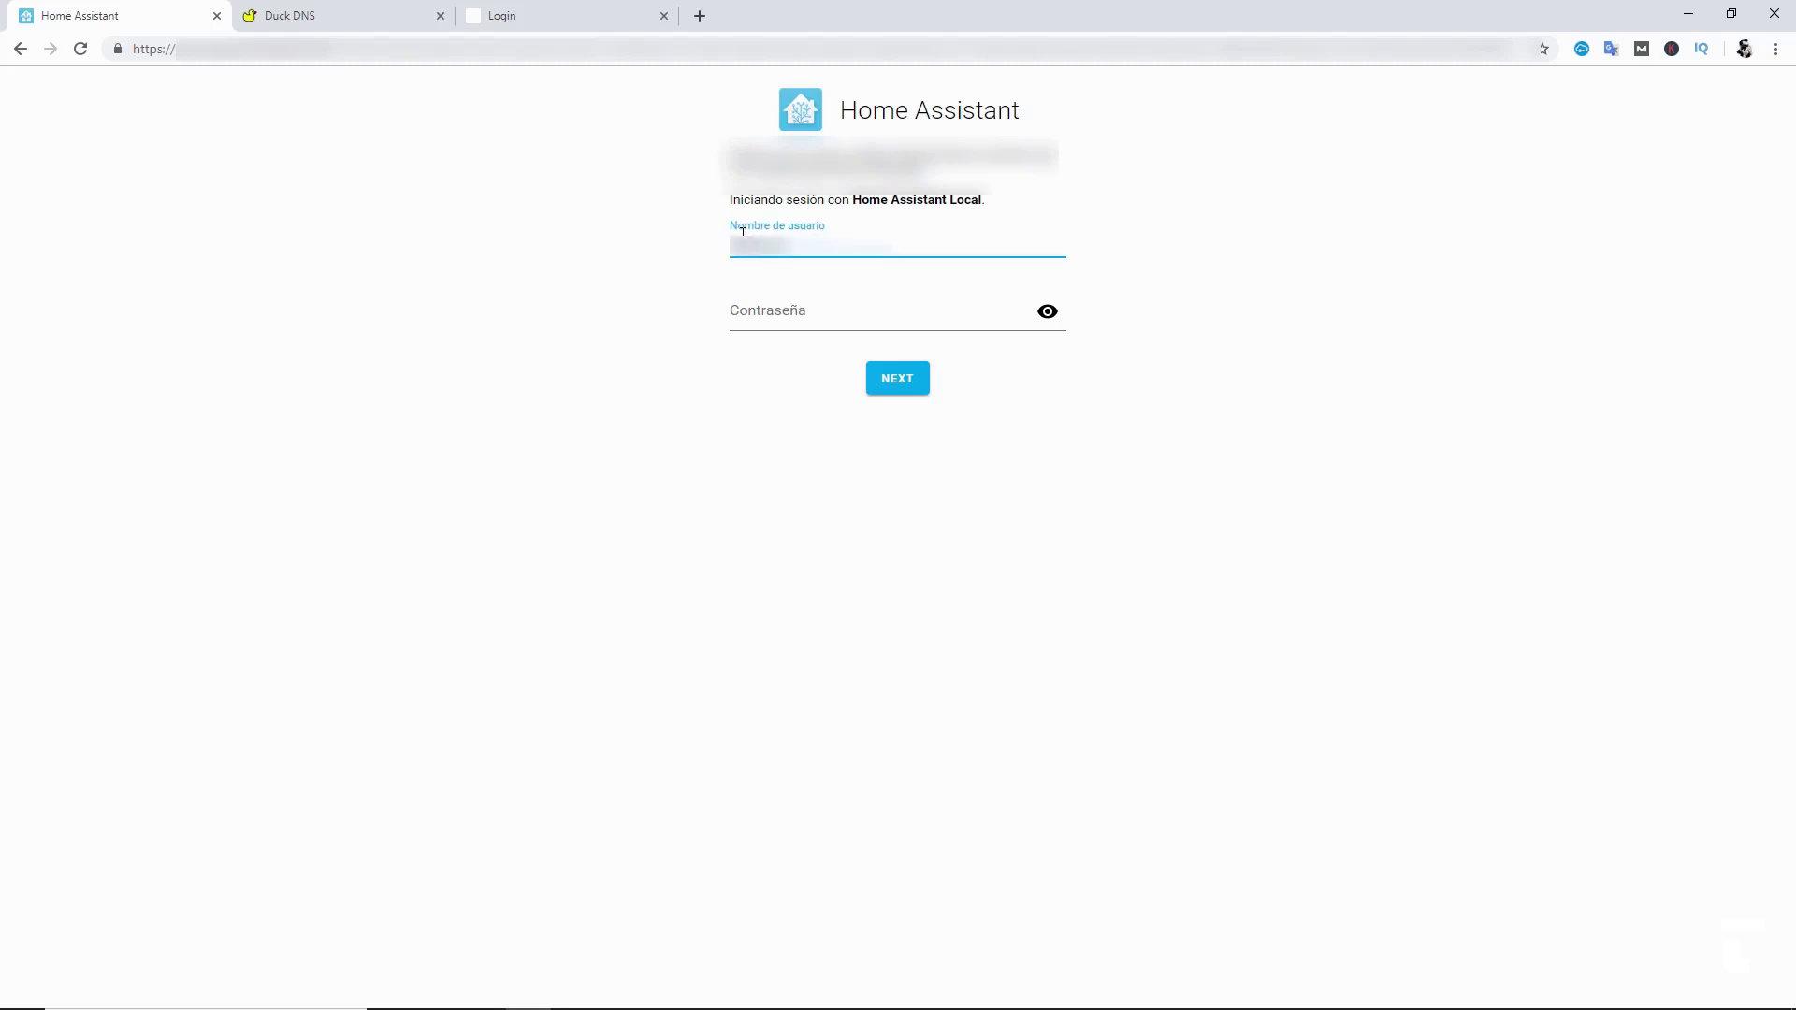
key("Tab")
type("*********")
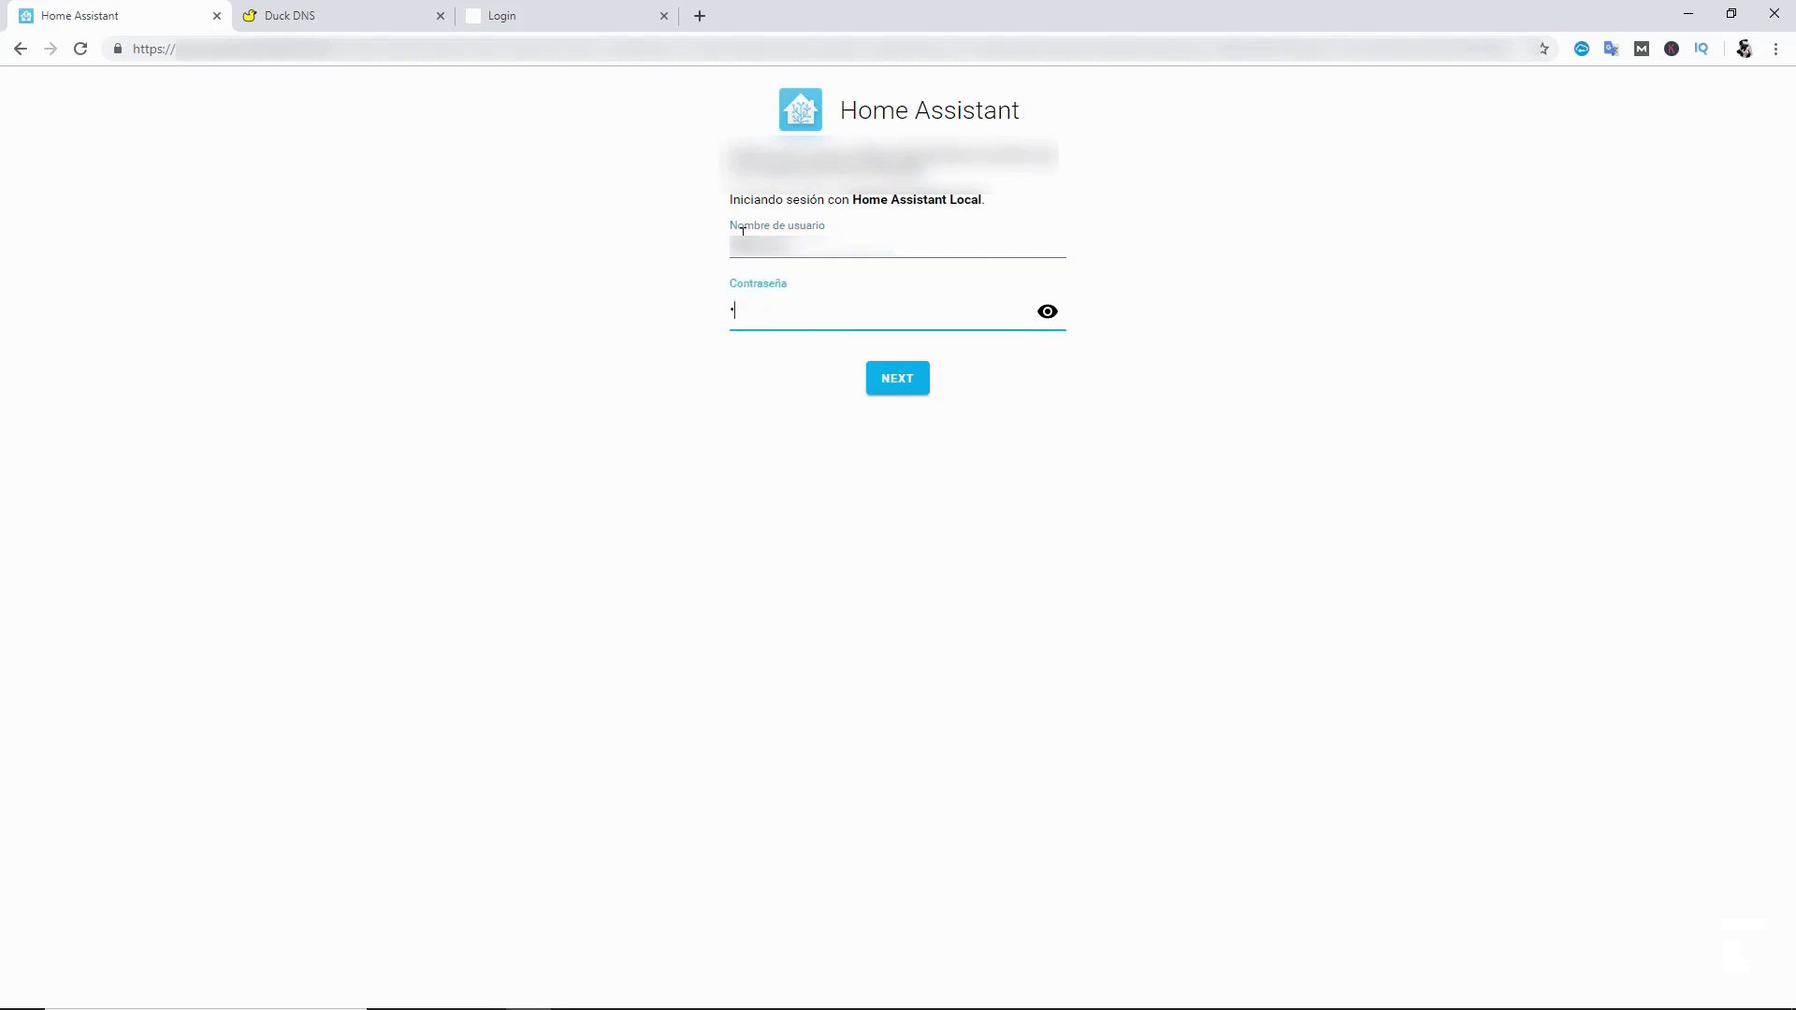
key("Return")
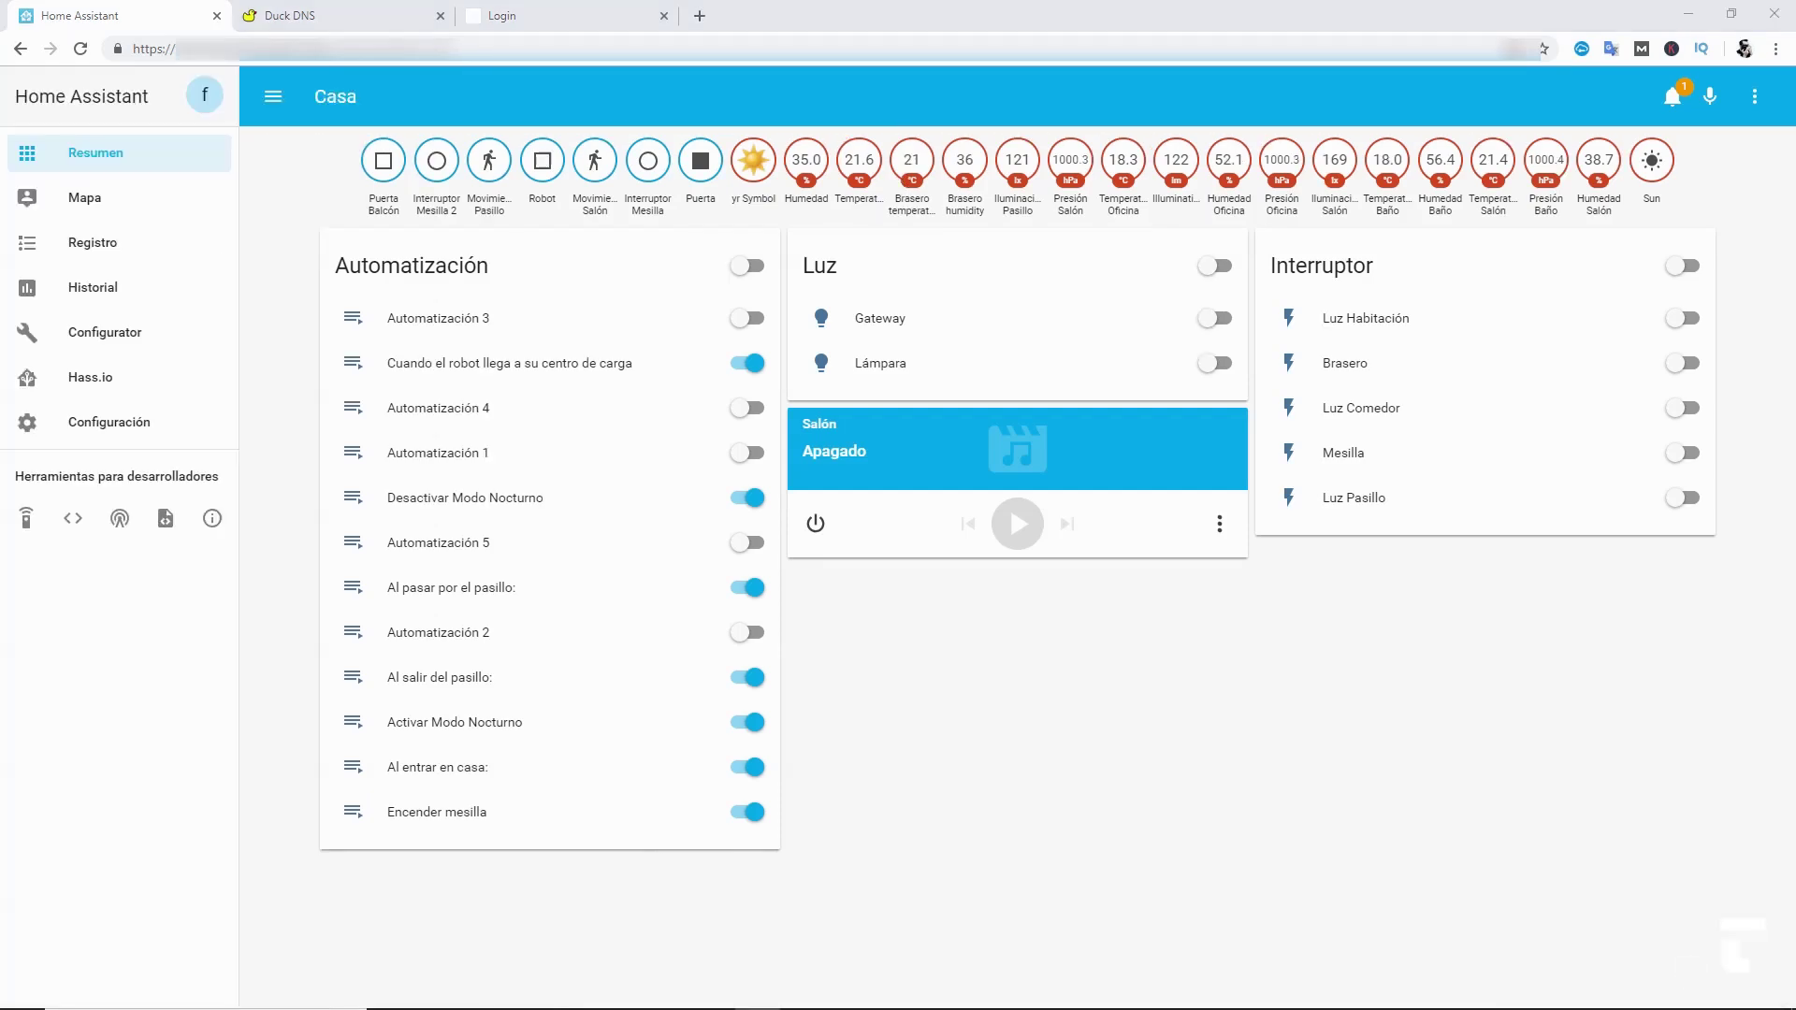
left_click(100, 344)
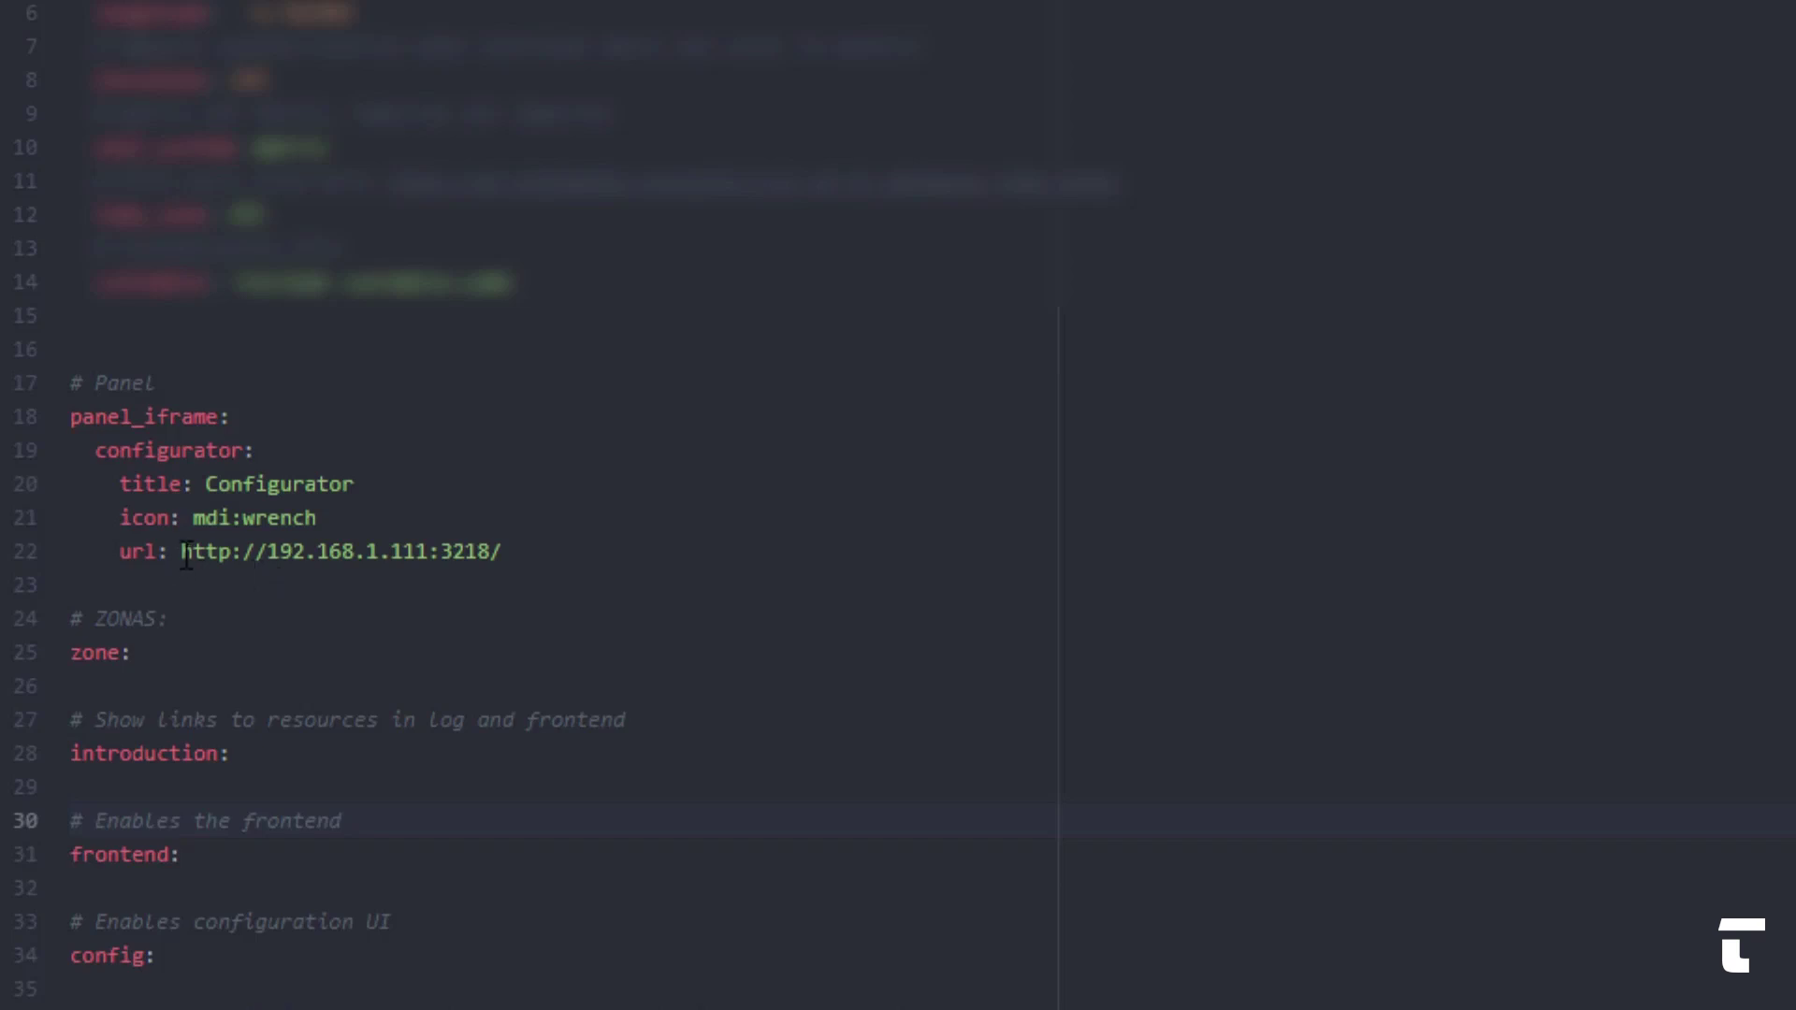
left_click_drag(186, 555, 431, 567)
key("ctrl+v")
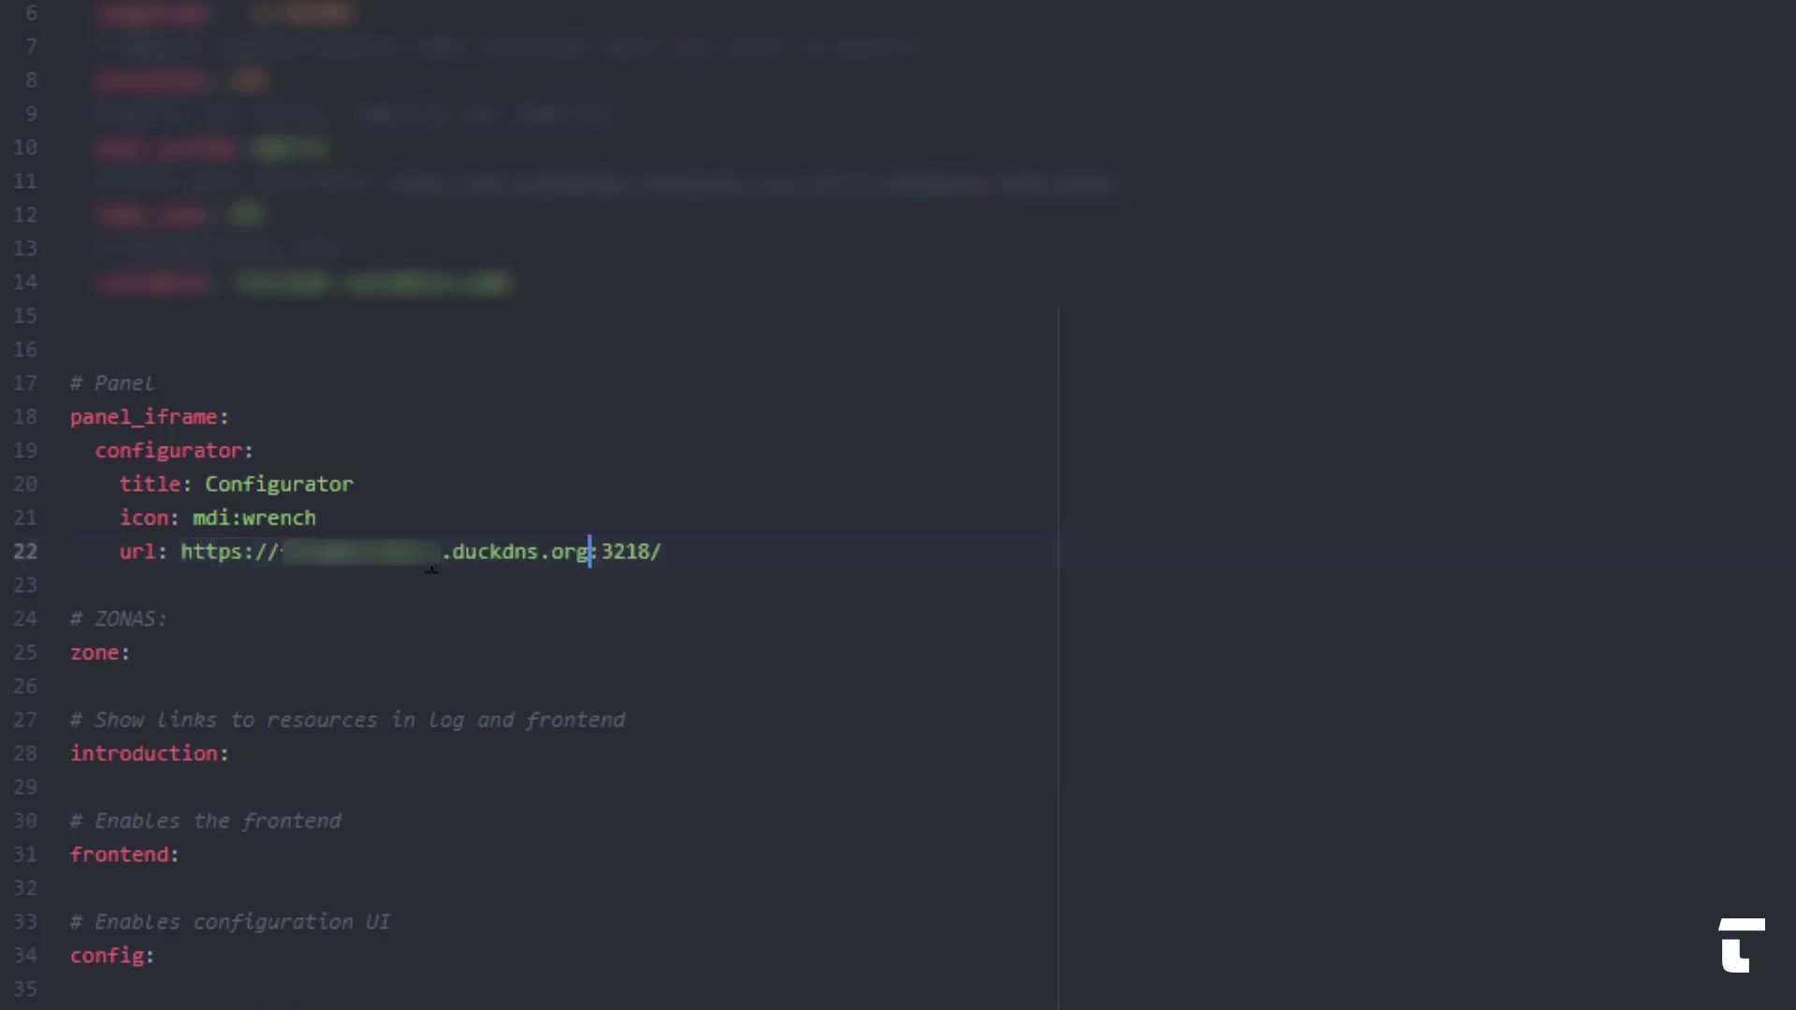
left_click(409, 605)
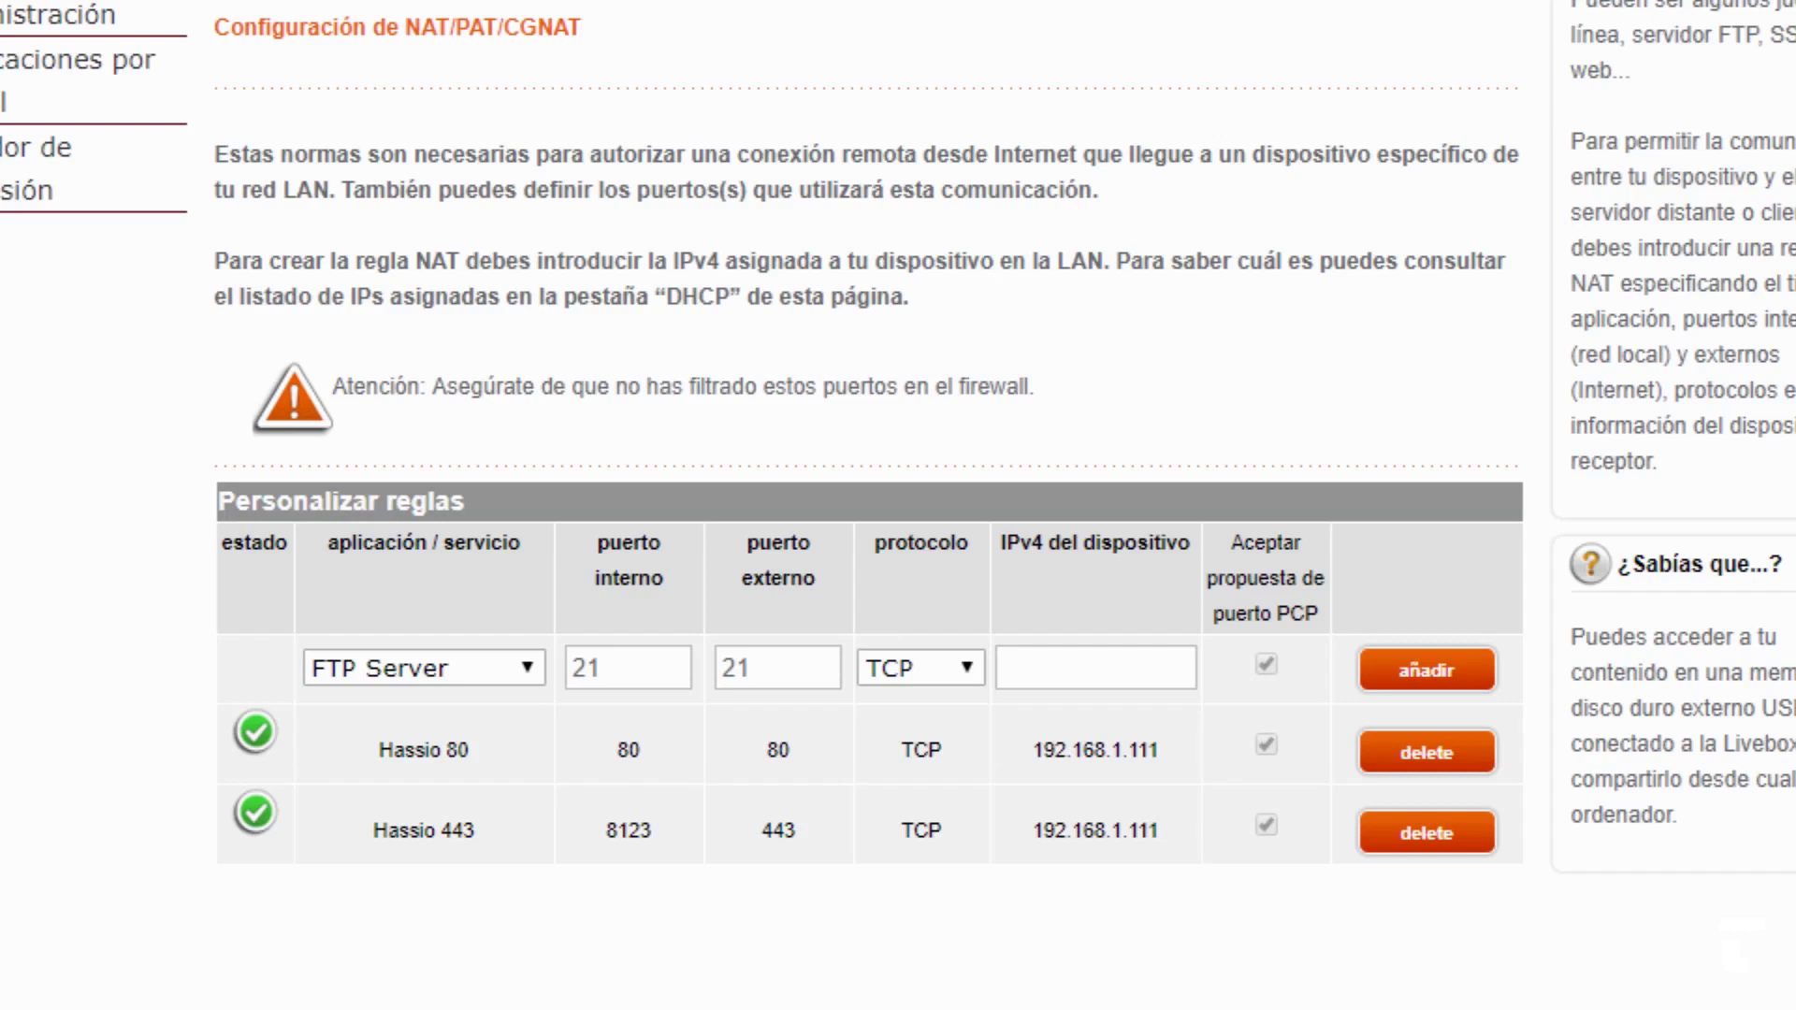
- Add a custom NAT rule 'Hassio 3218' forwarding internal and external port 3218 to 192.168.1.111
left_click(542, 676)
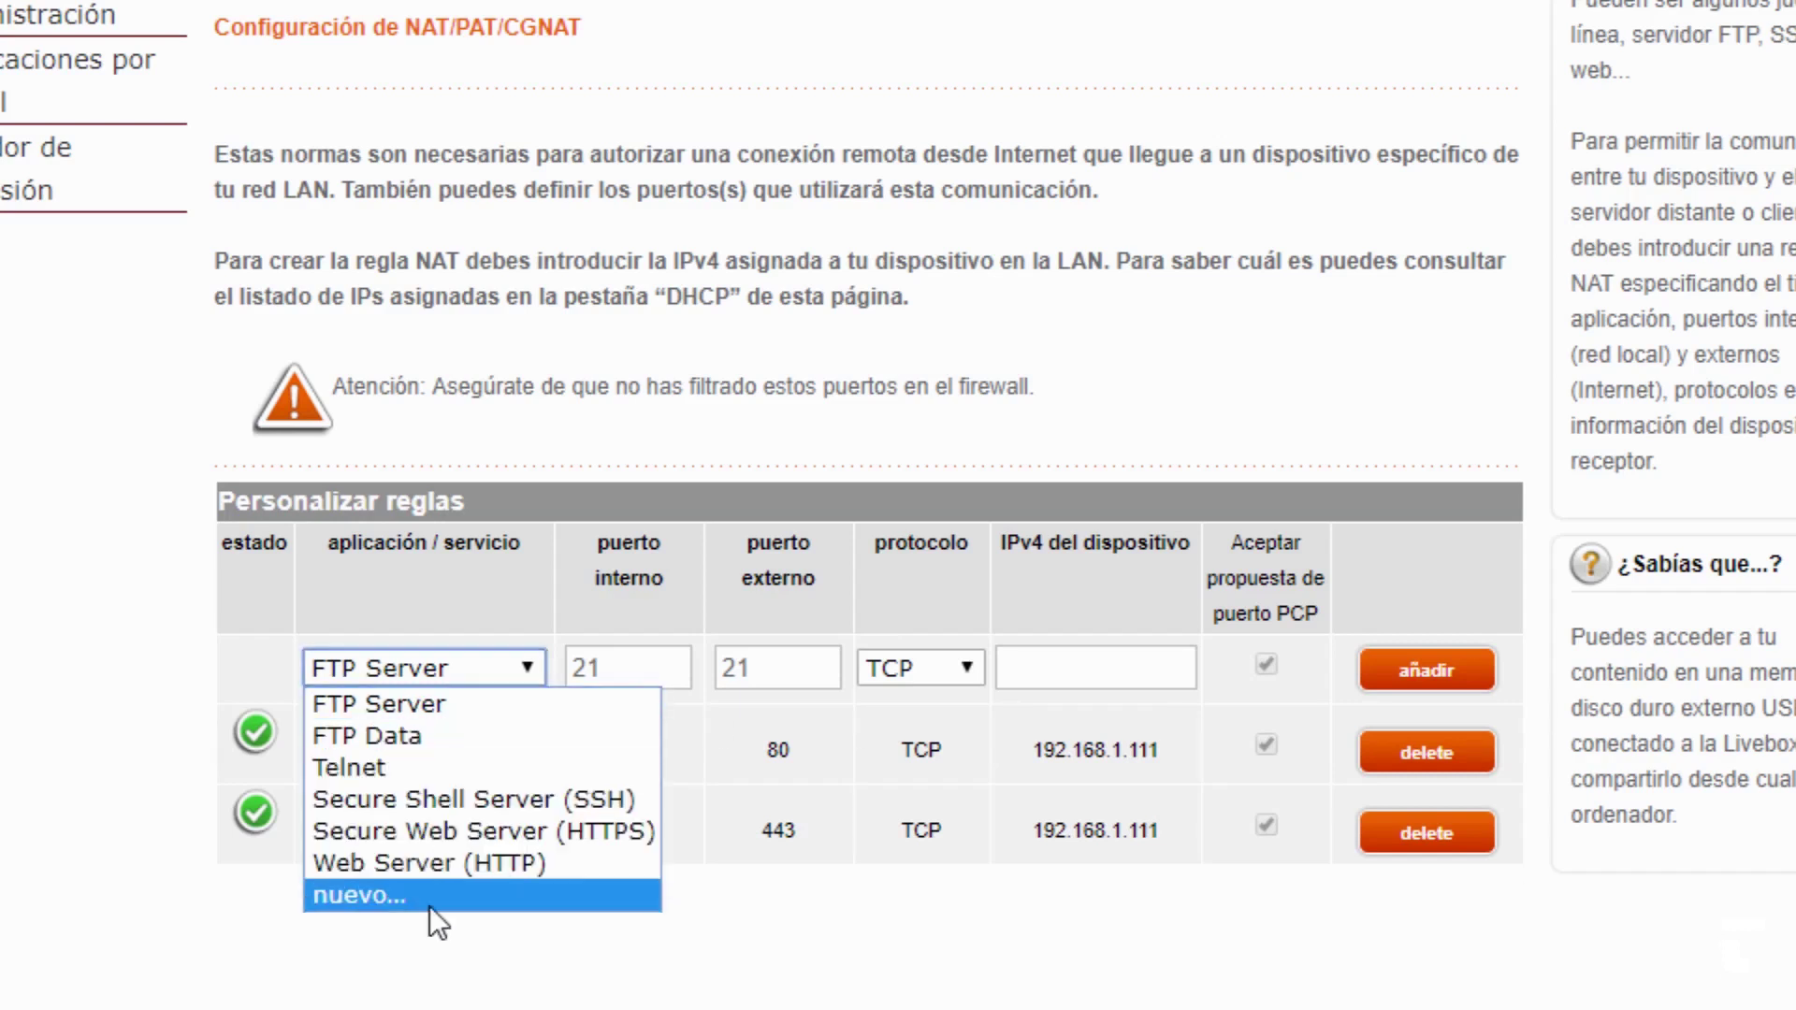
left_click(432, 903)
left_click(493, 682)
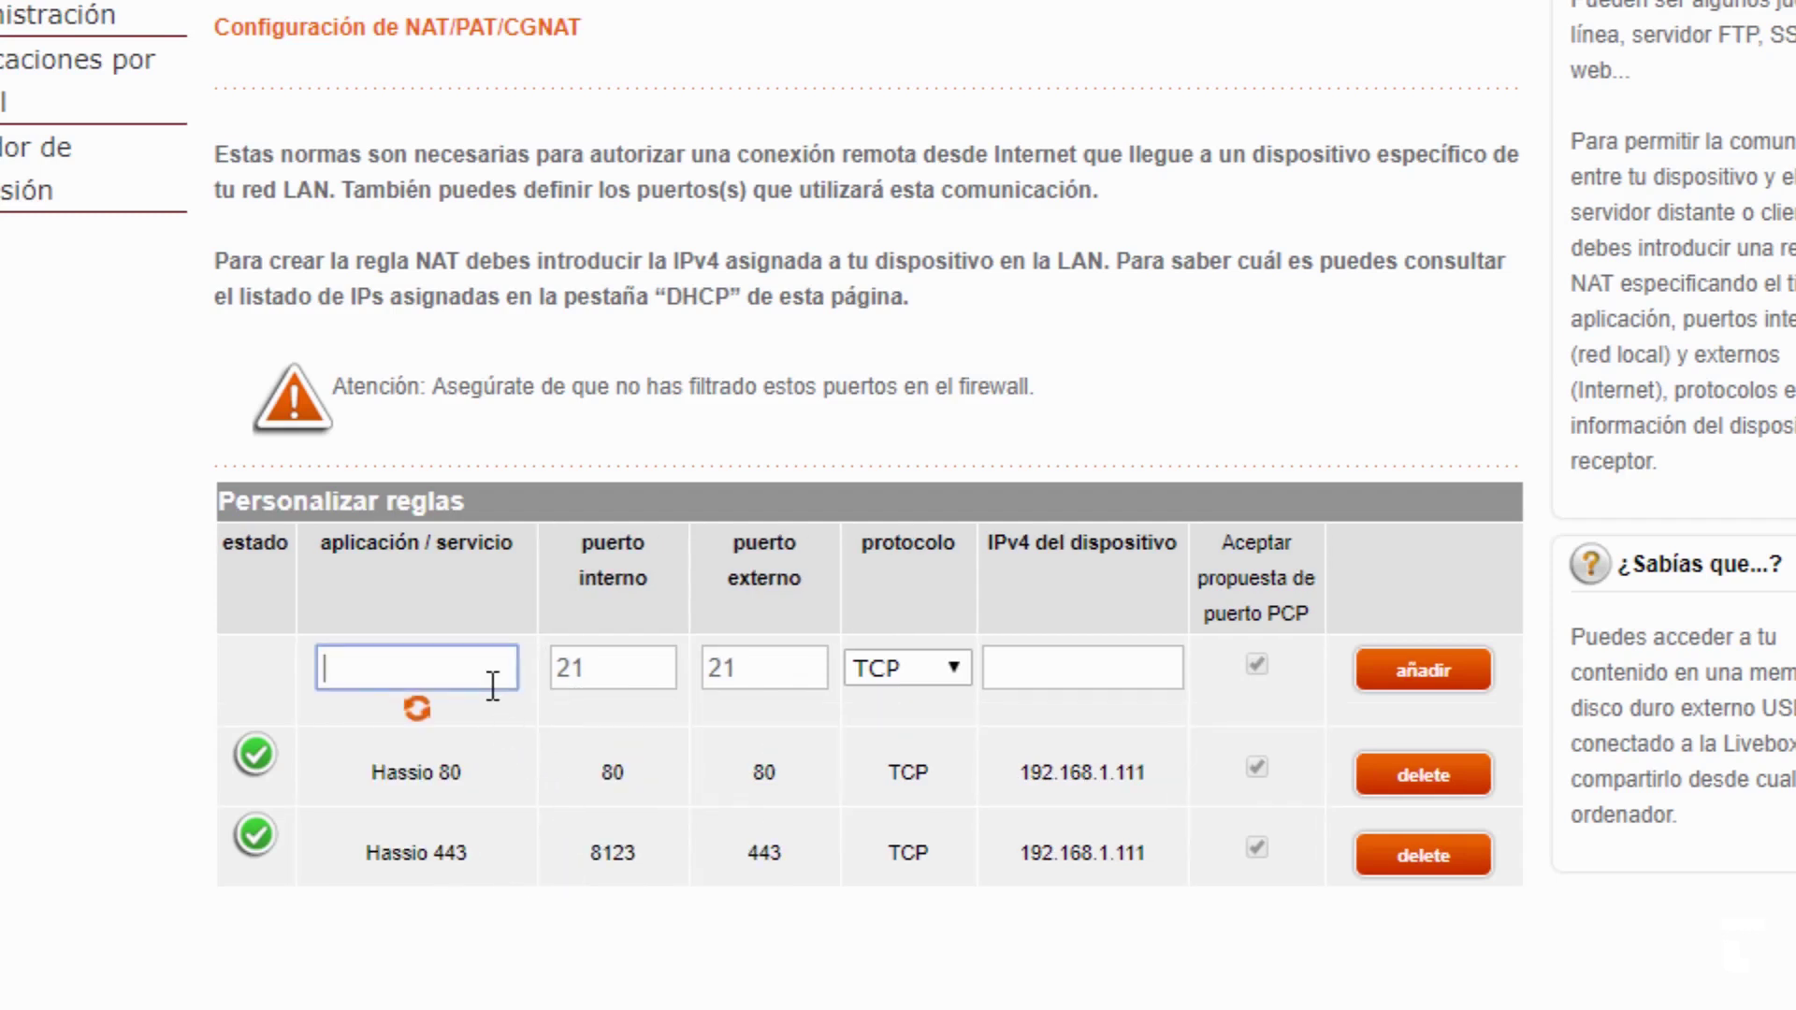
type("Hassio 3218")
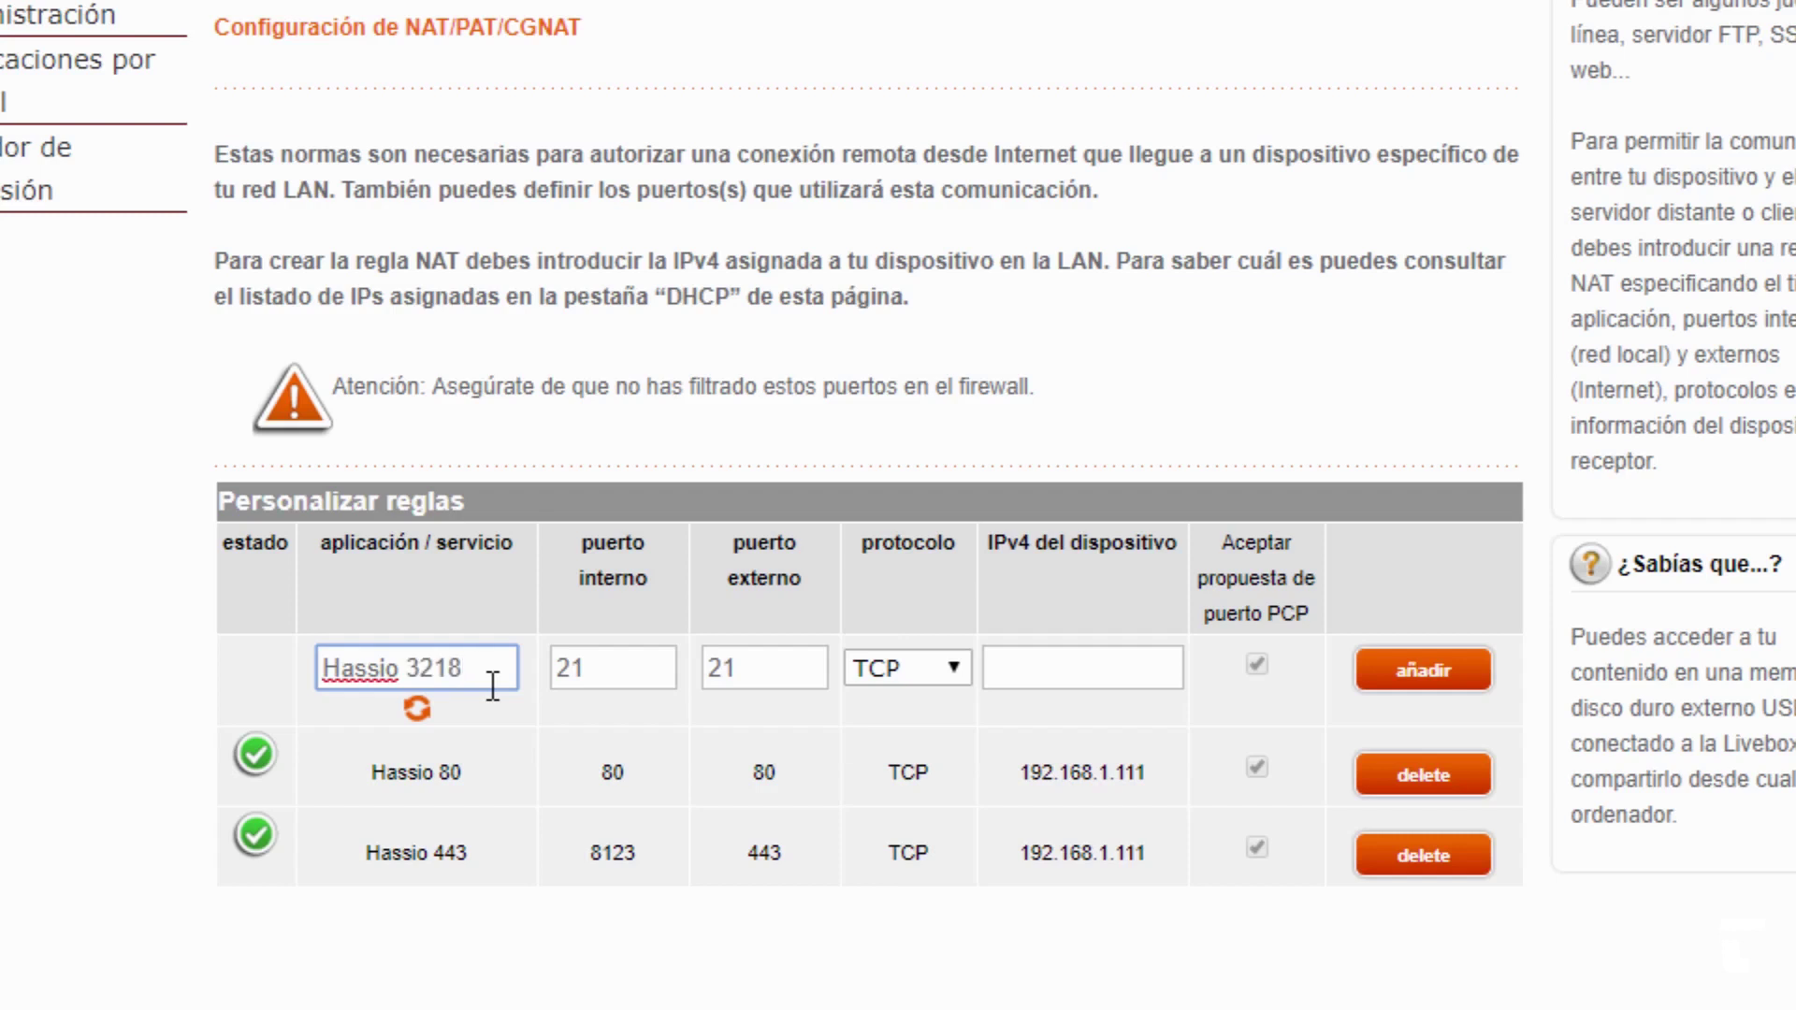
double_click(584, 669)
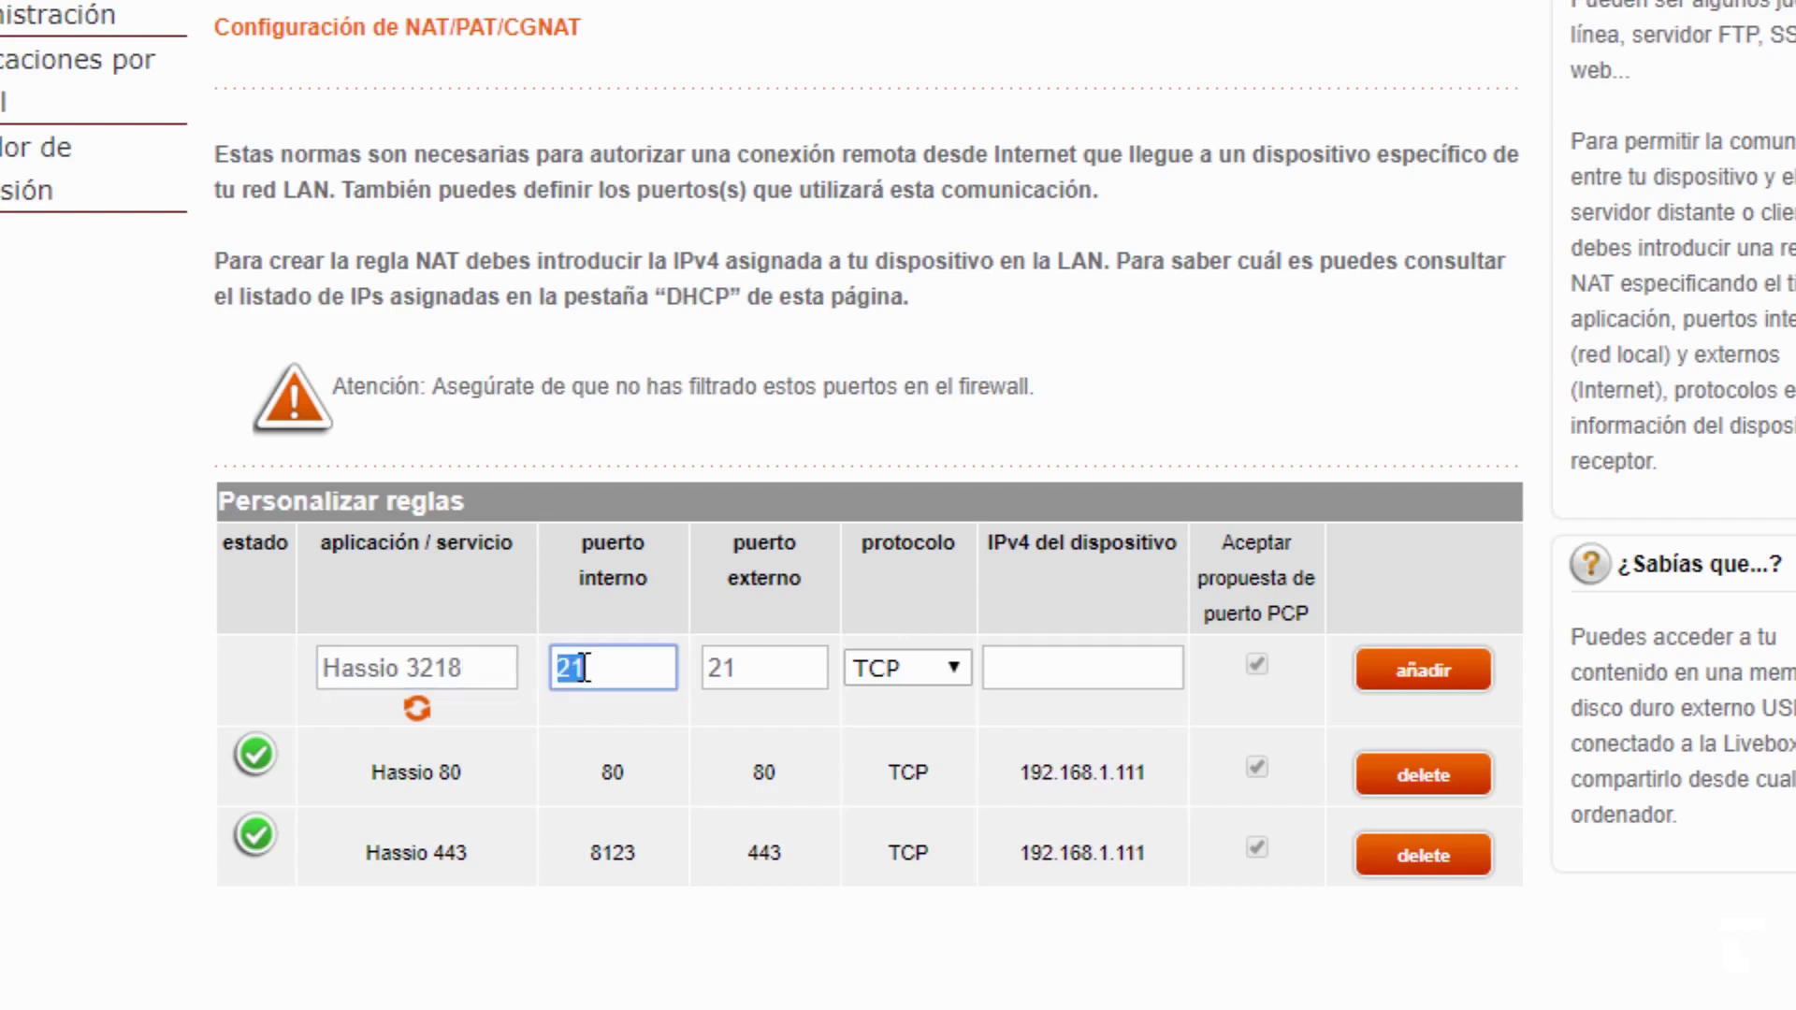
type("3218")
double_click(726, 670)
type("3218")
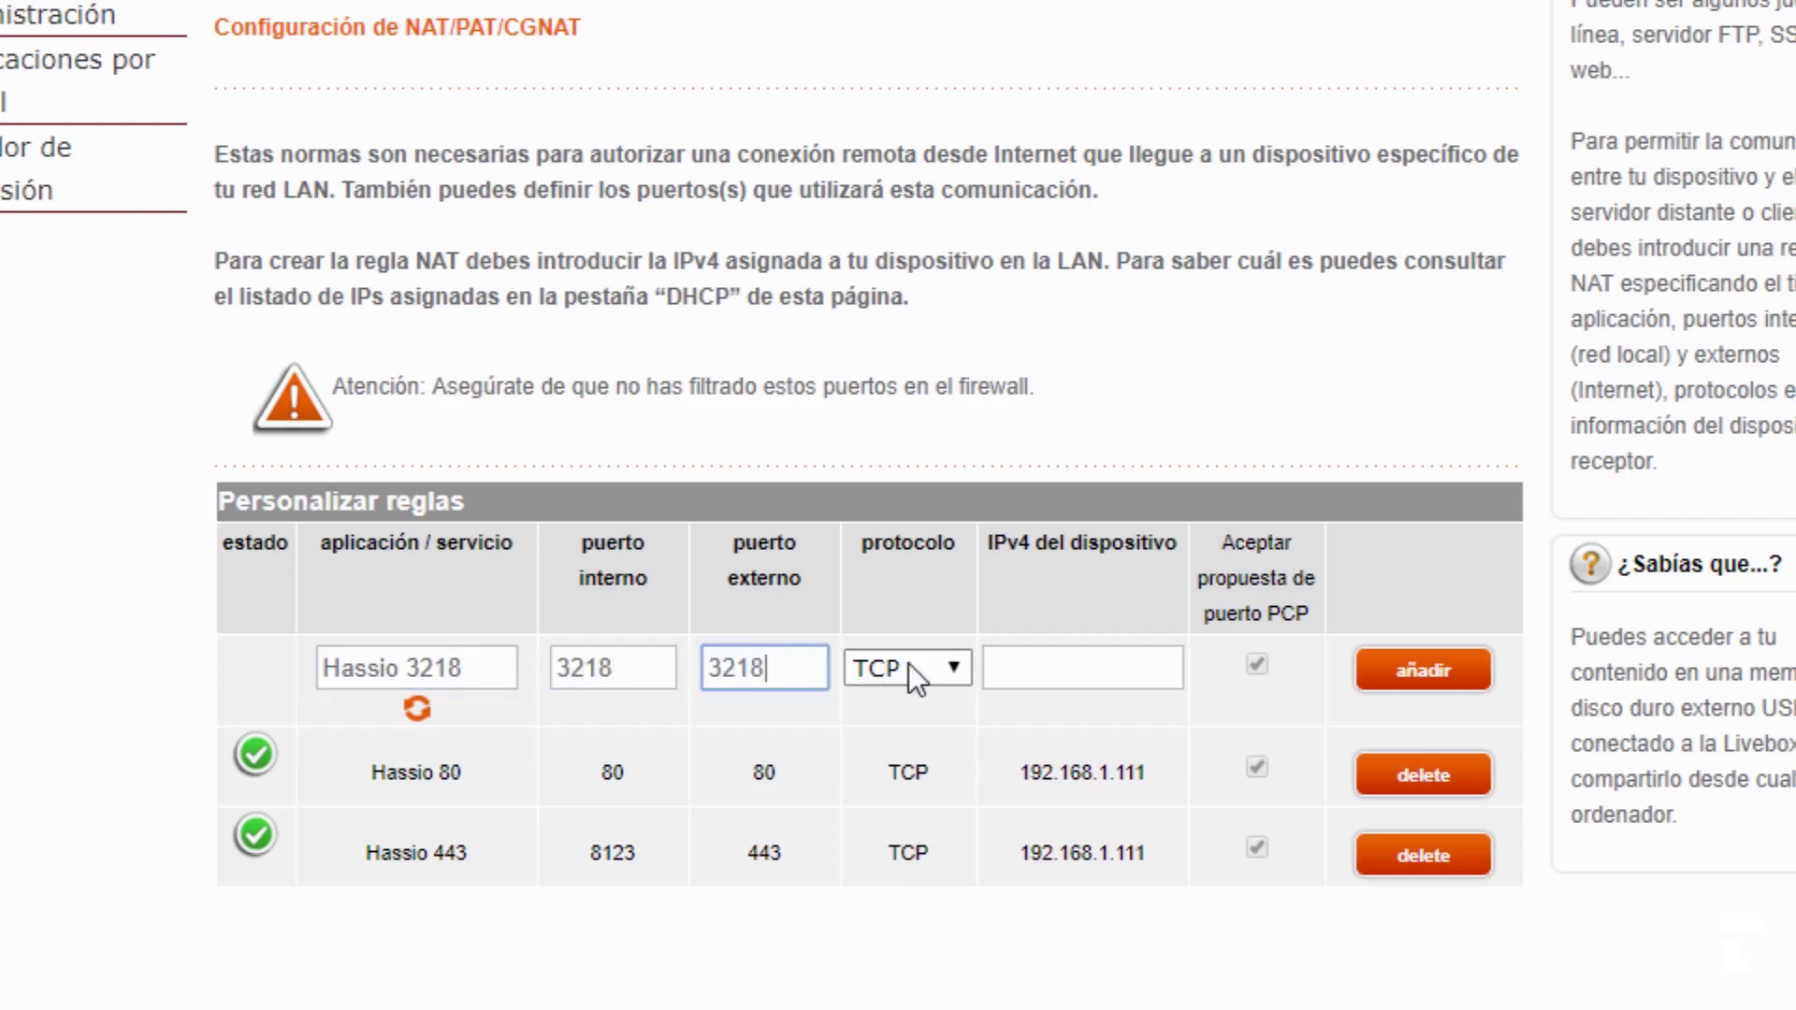
left_click_drag(1018, 773, 1176, 778)
key("ctrl+c")
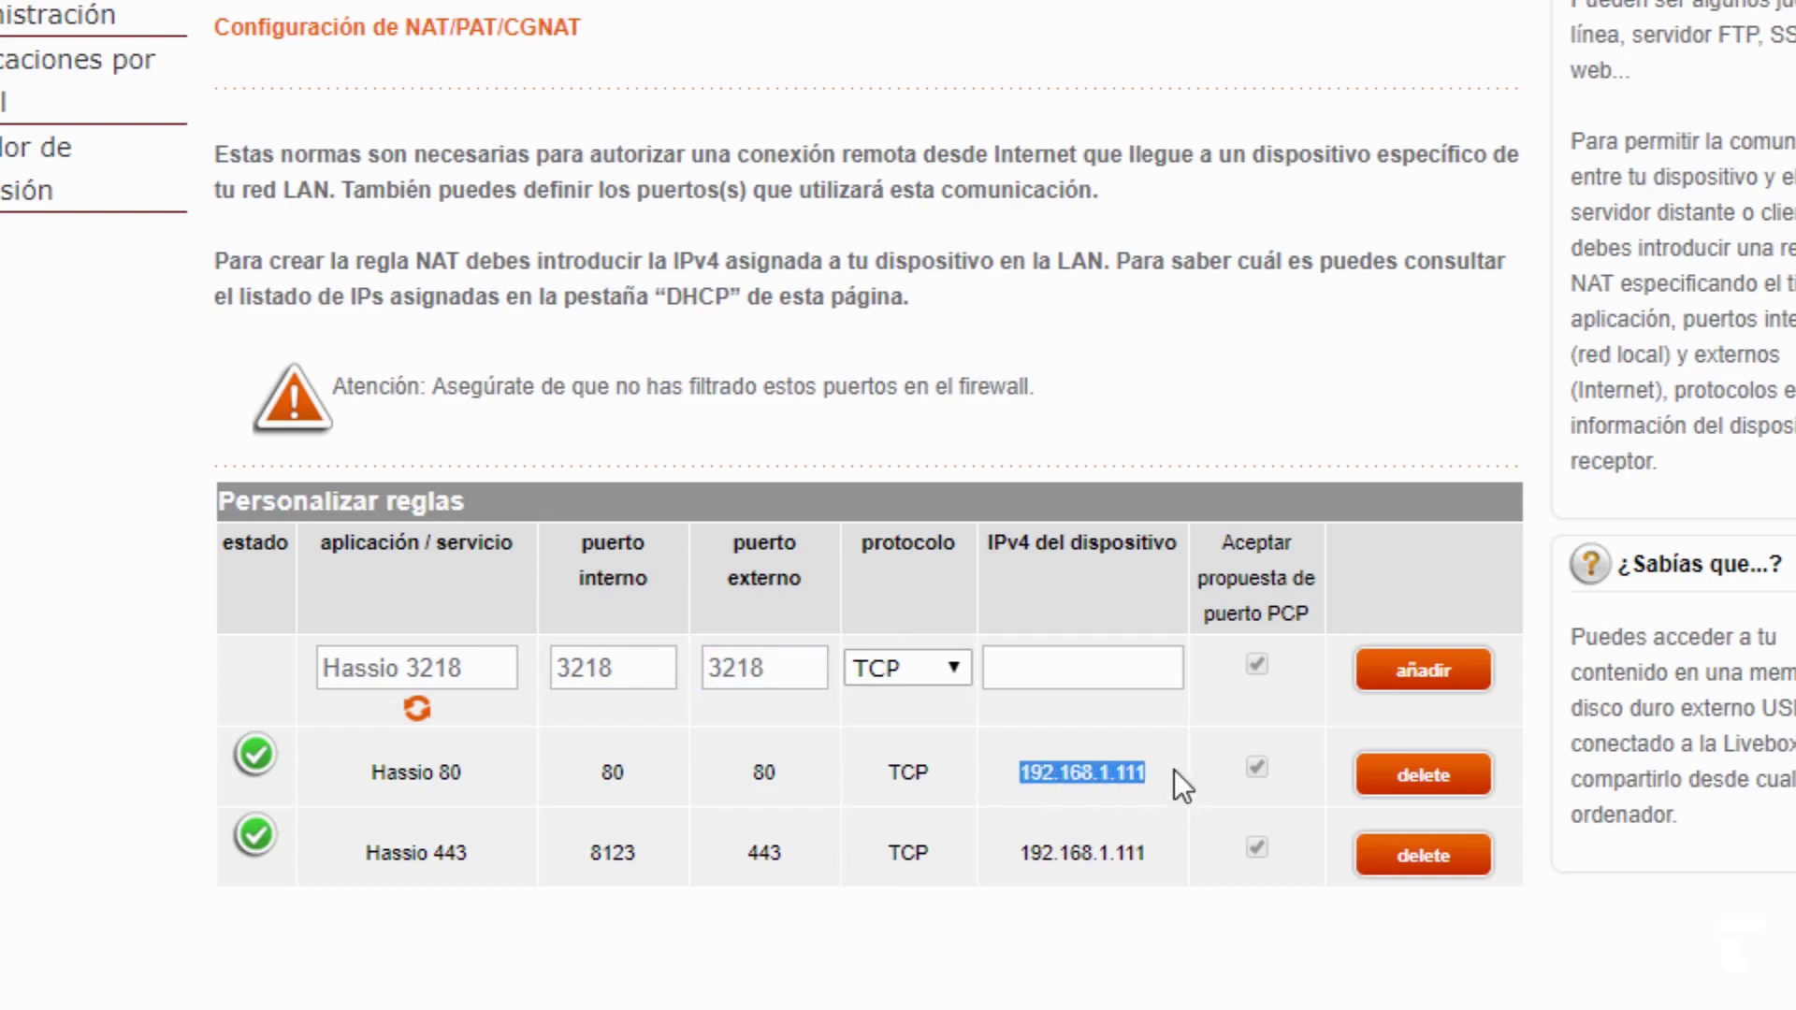
left_click(1071, 664)
key("ctrl+v")
left_click(1419, 673)
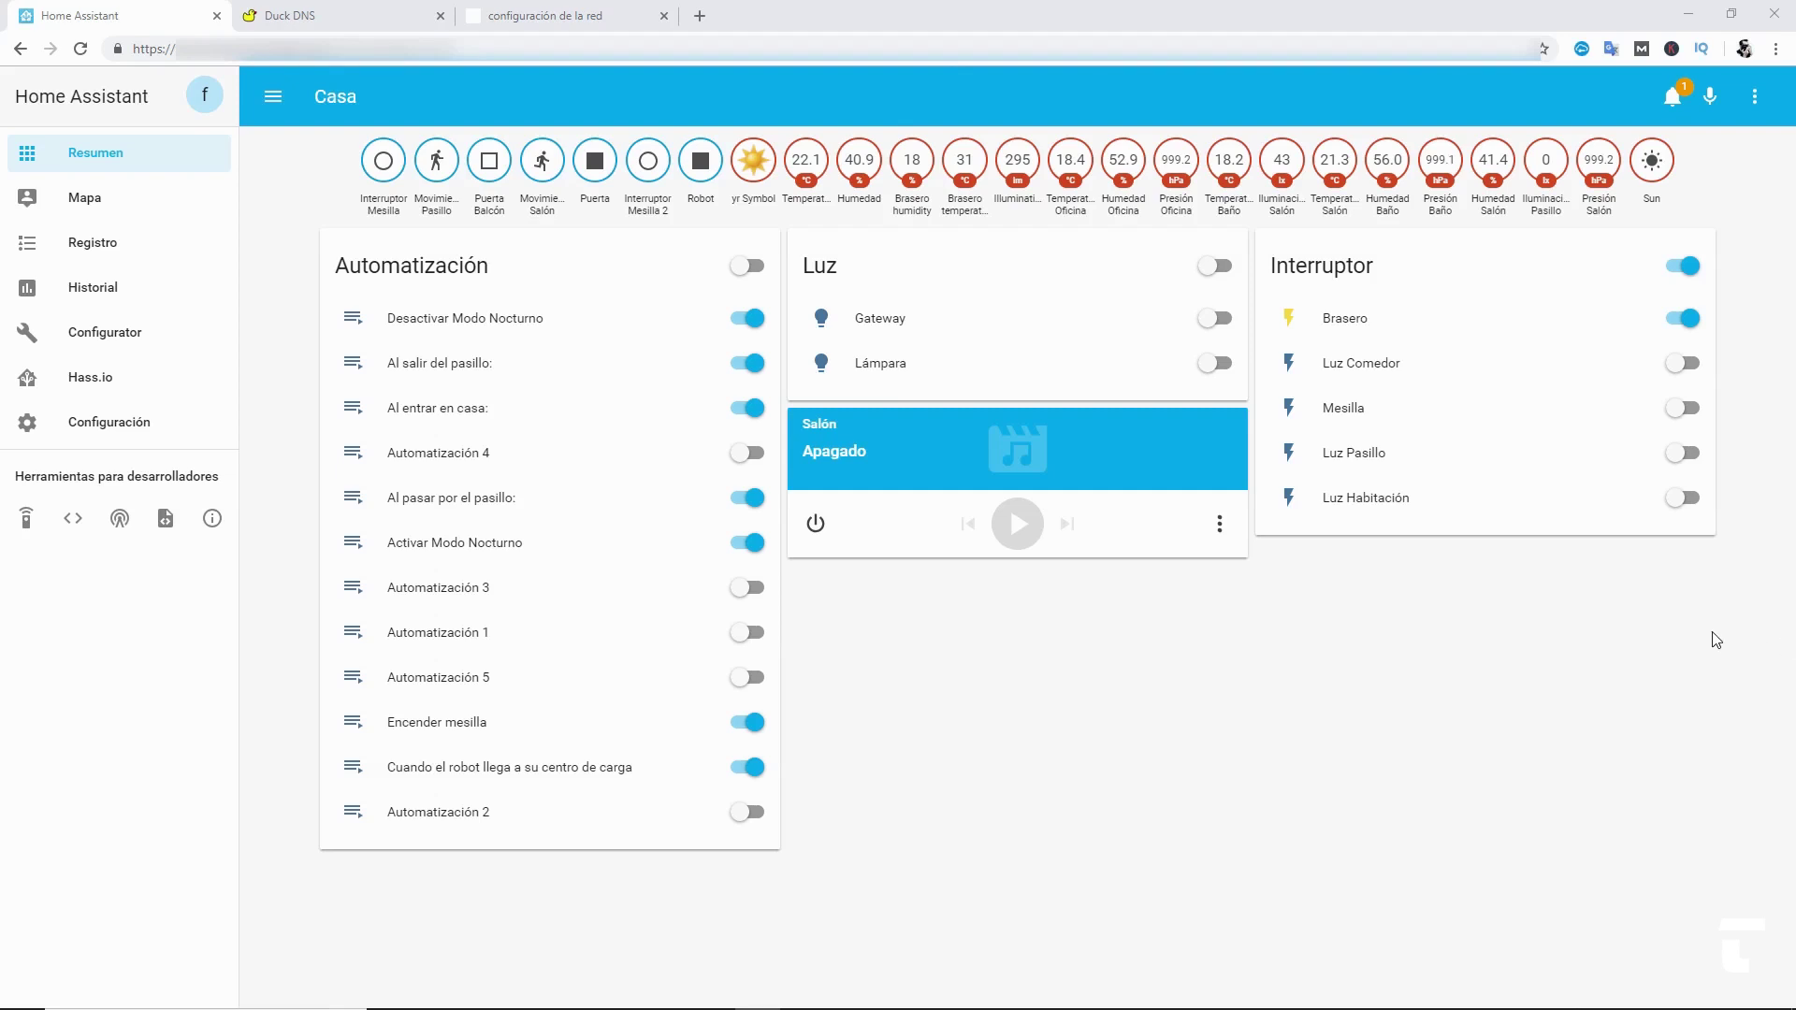
- In the Configurator add-on's config, set ssl to true and allowed_networks to 0.0.0.0/0
left_click(88, 381)
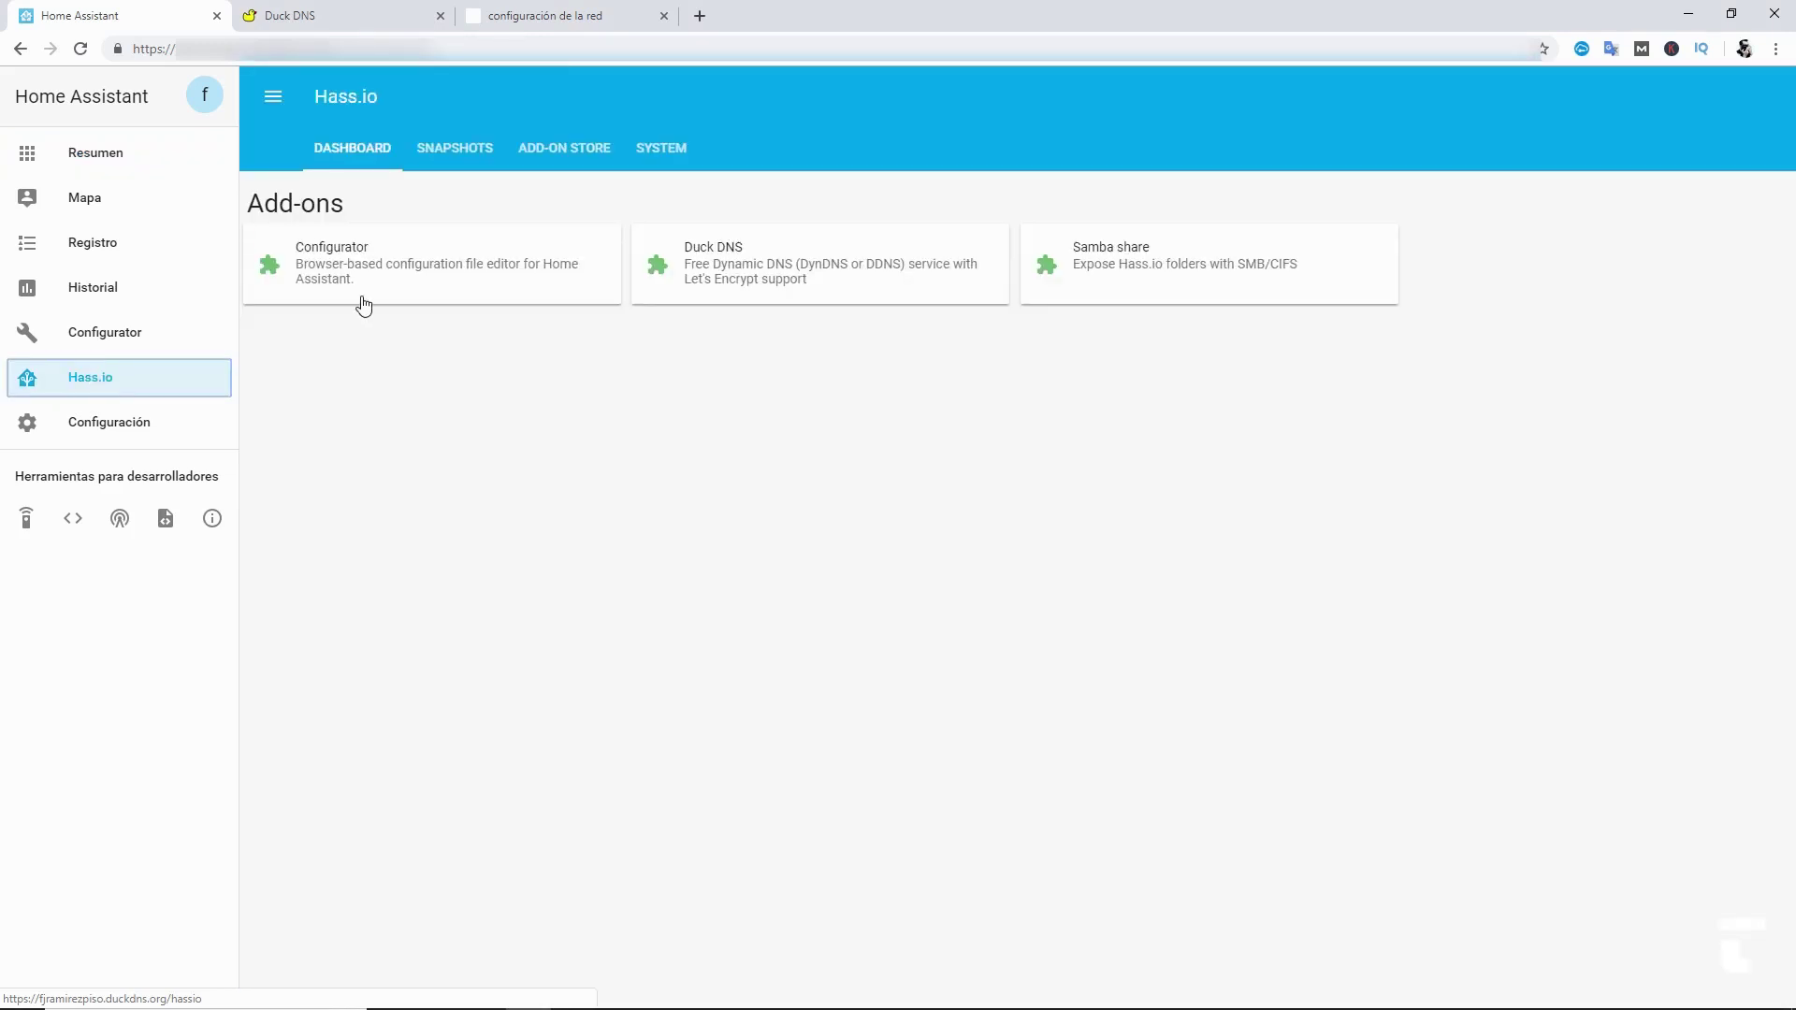
left_click(337, 281)
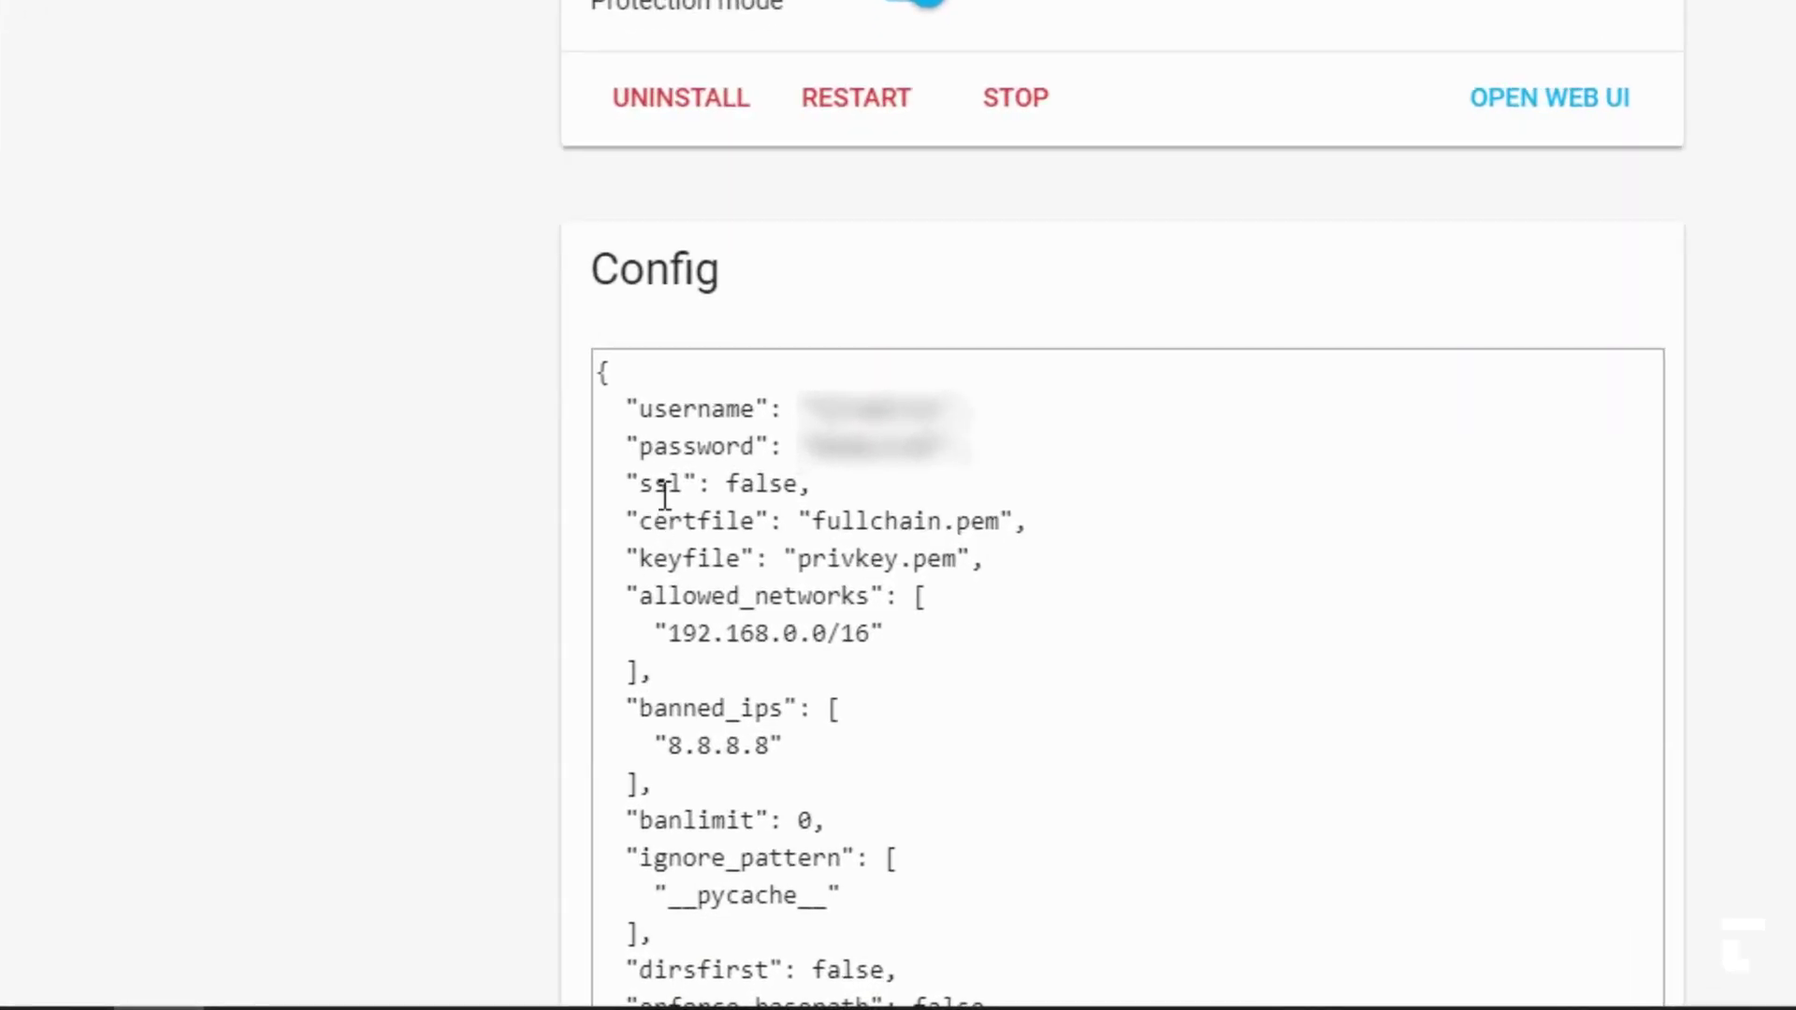
double_click(763, 484)
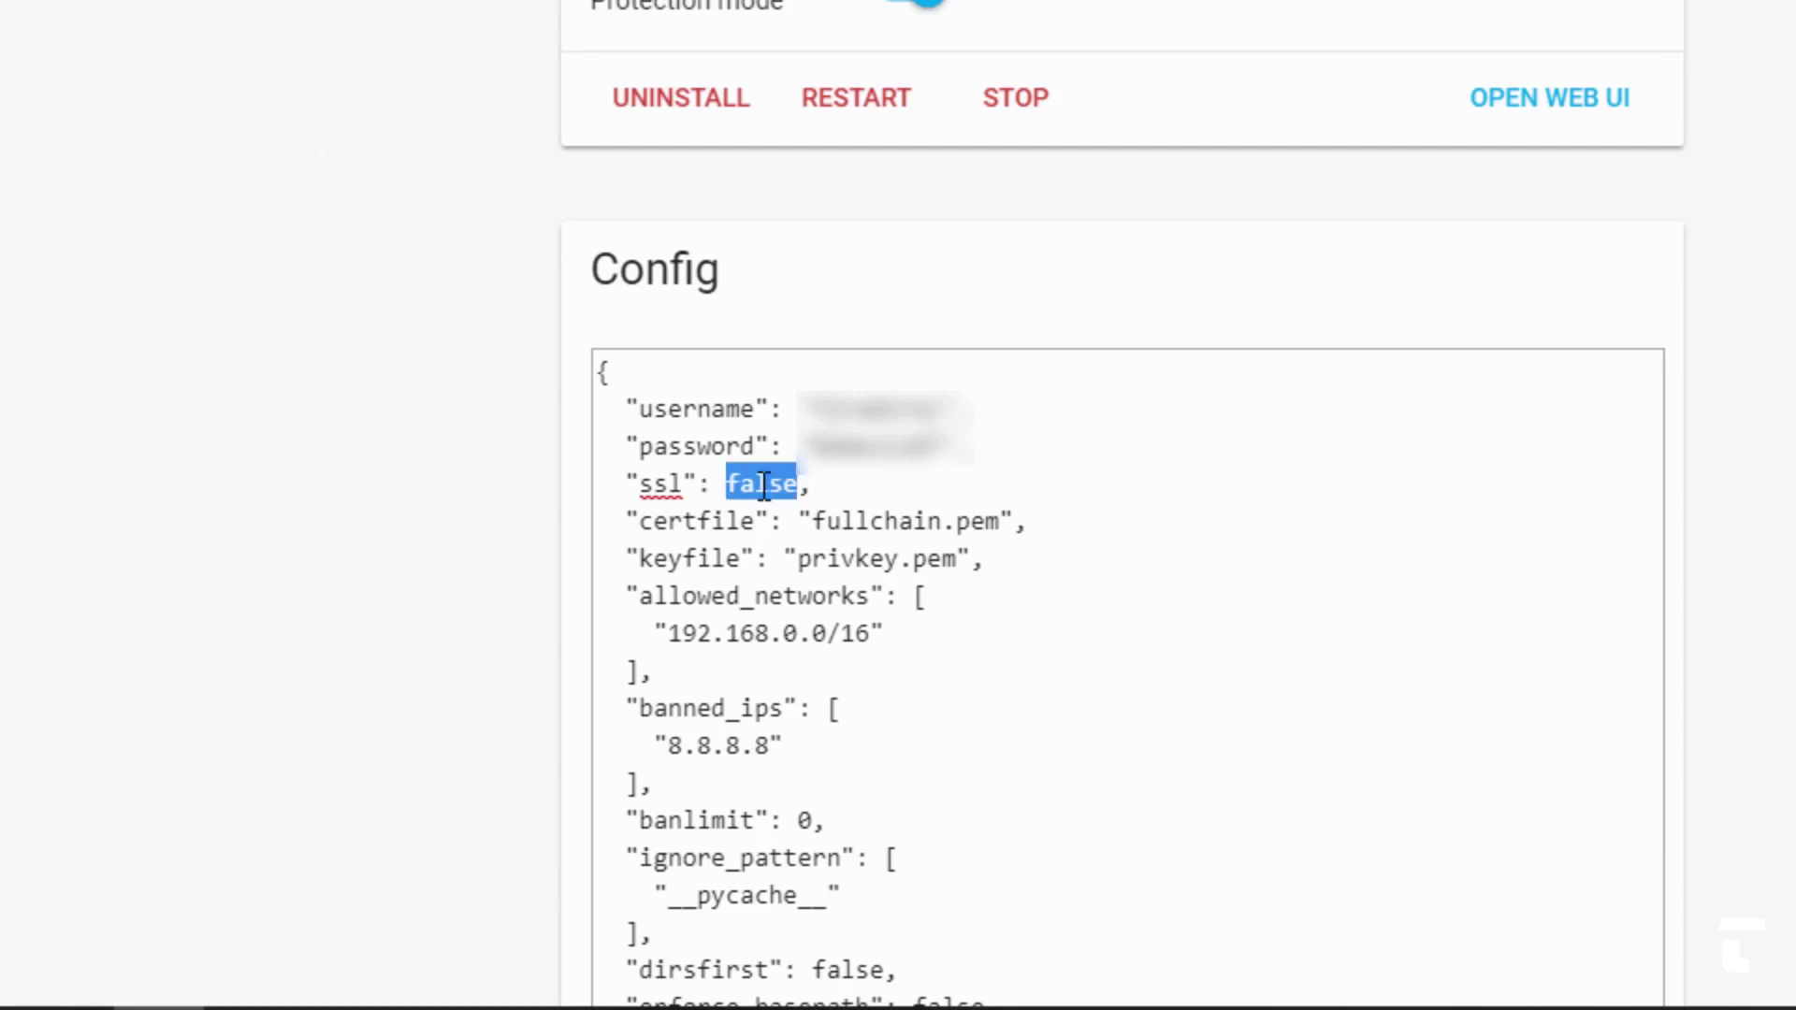
type("true")
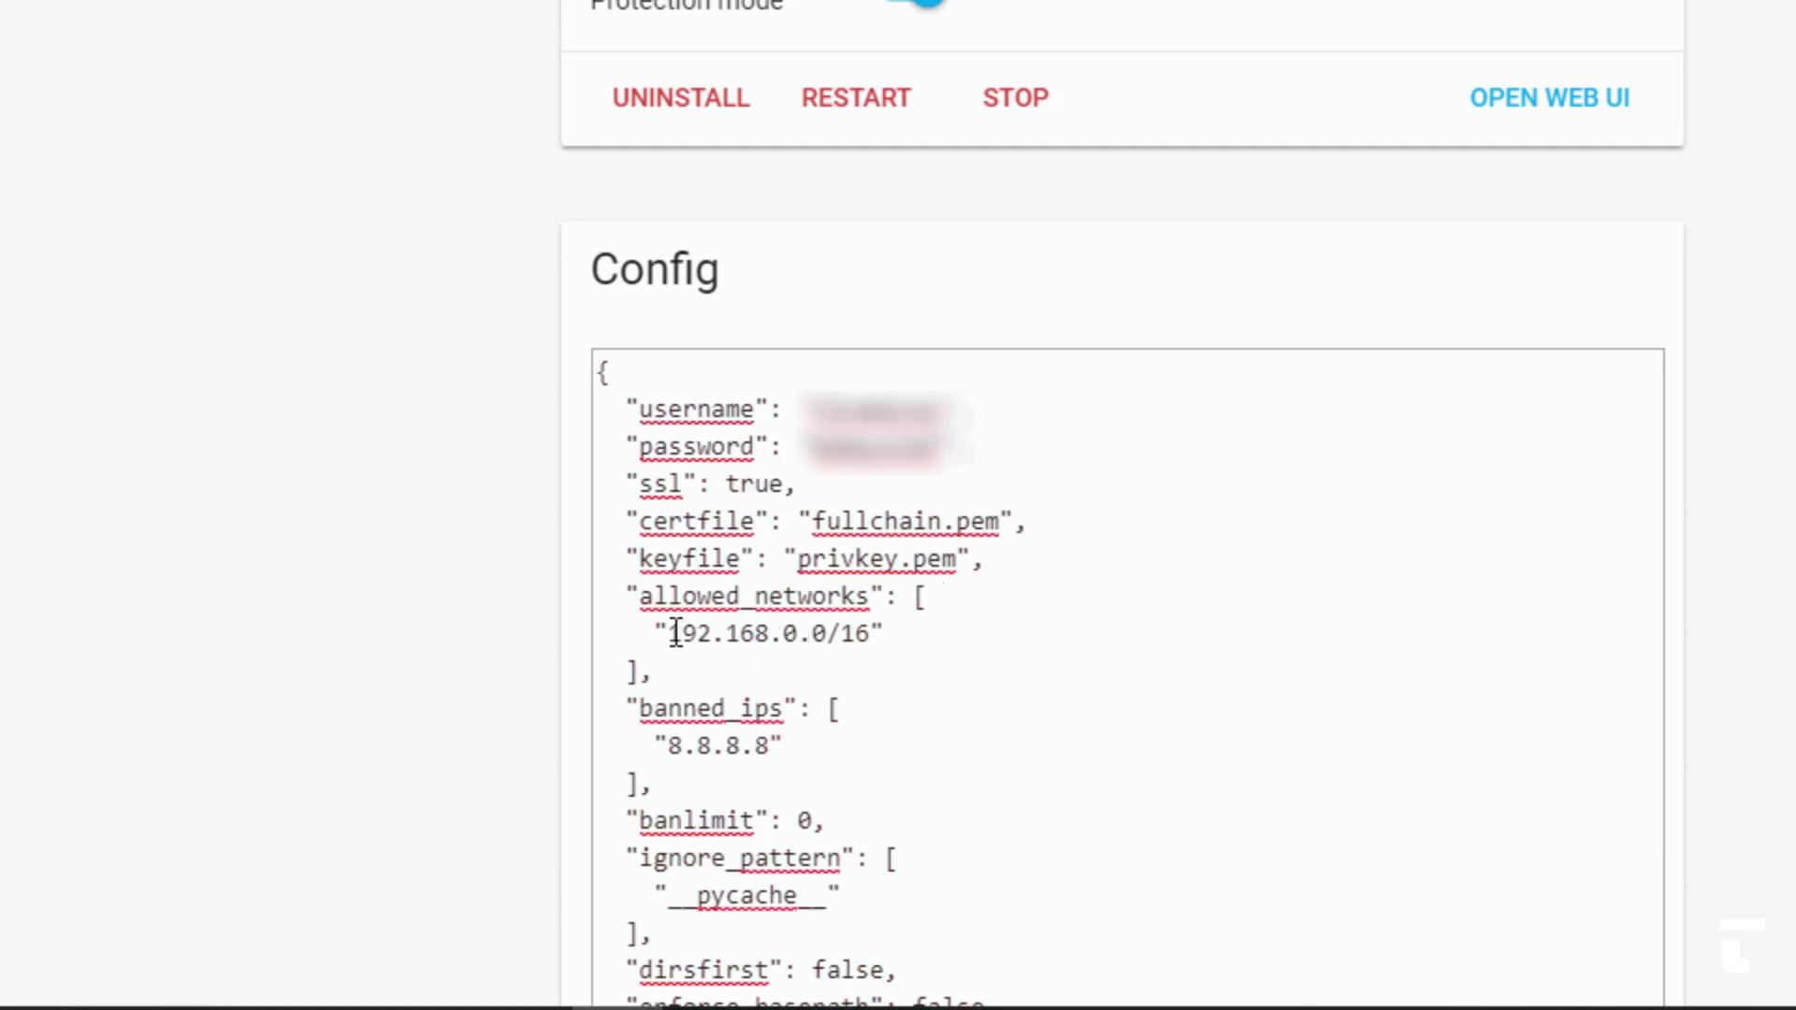
left_click_drag(676, 634, 875, 631)
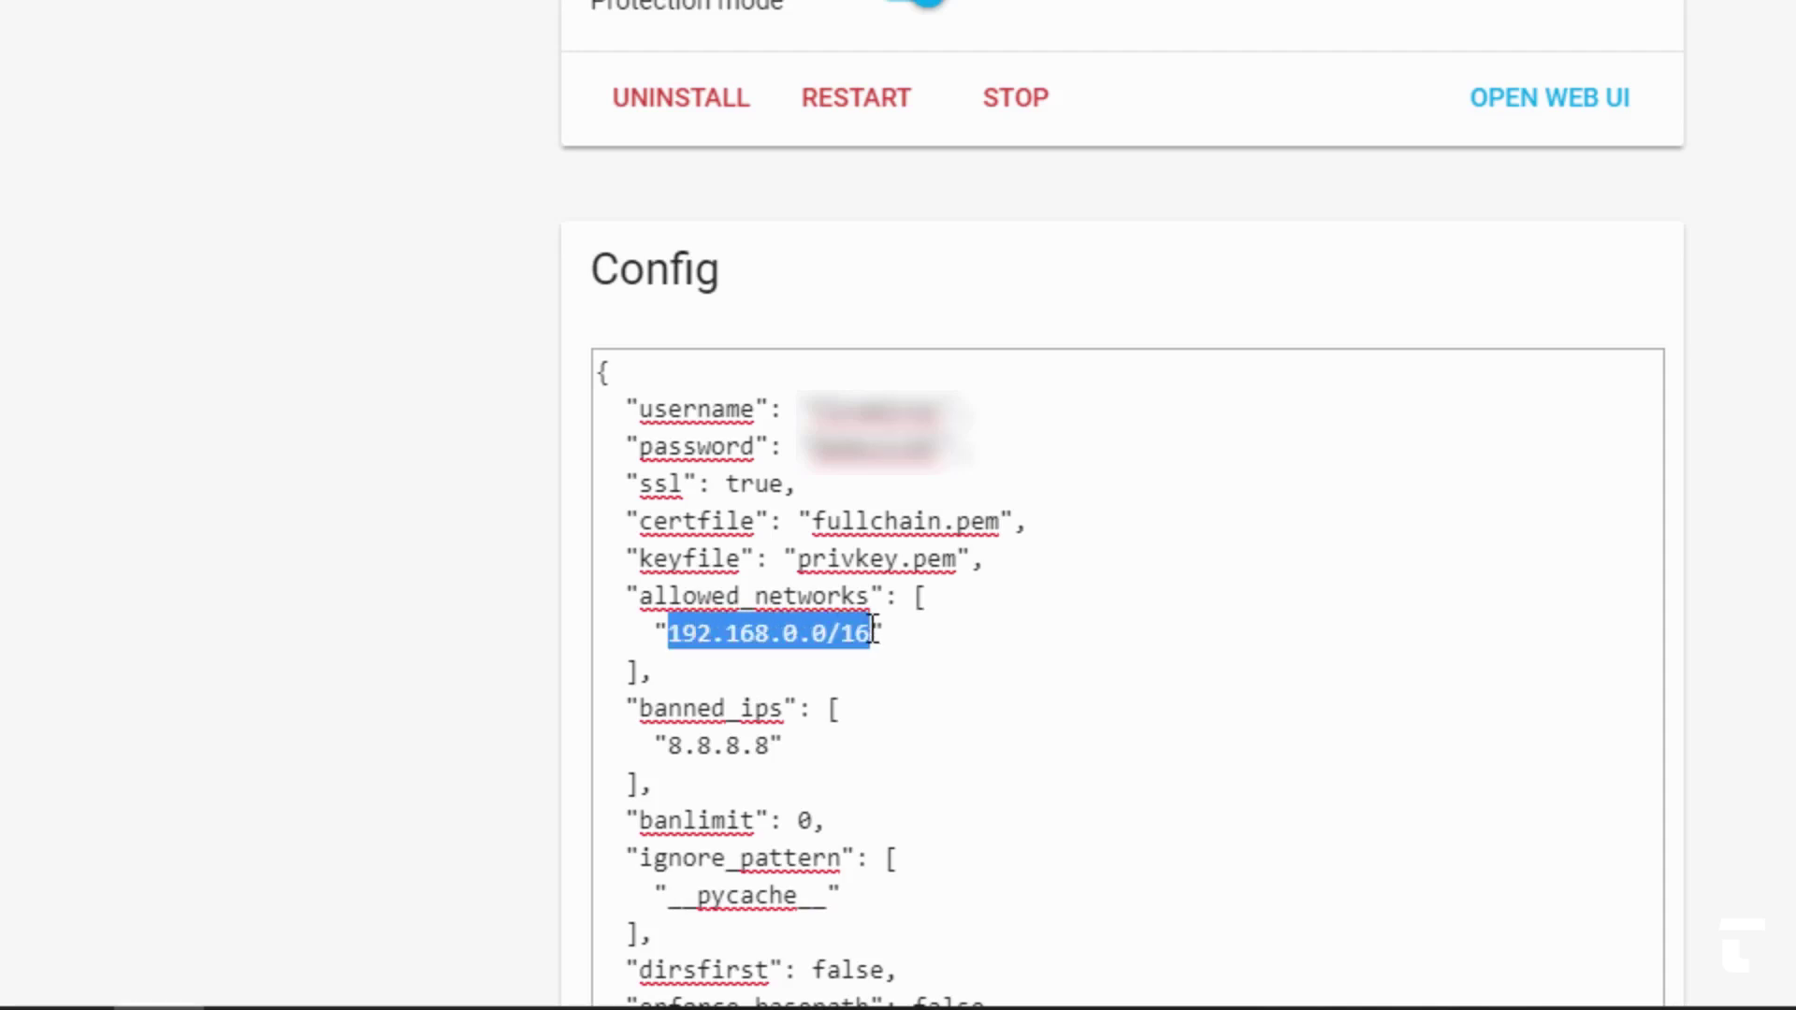
type("0.0.0.0/0")
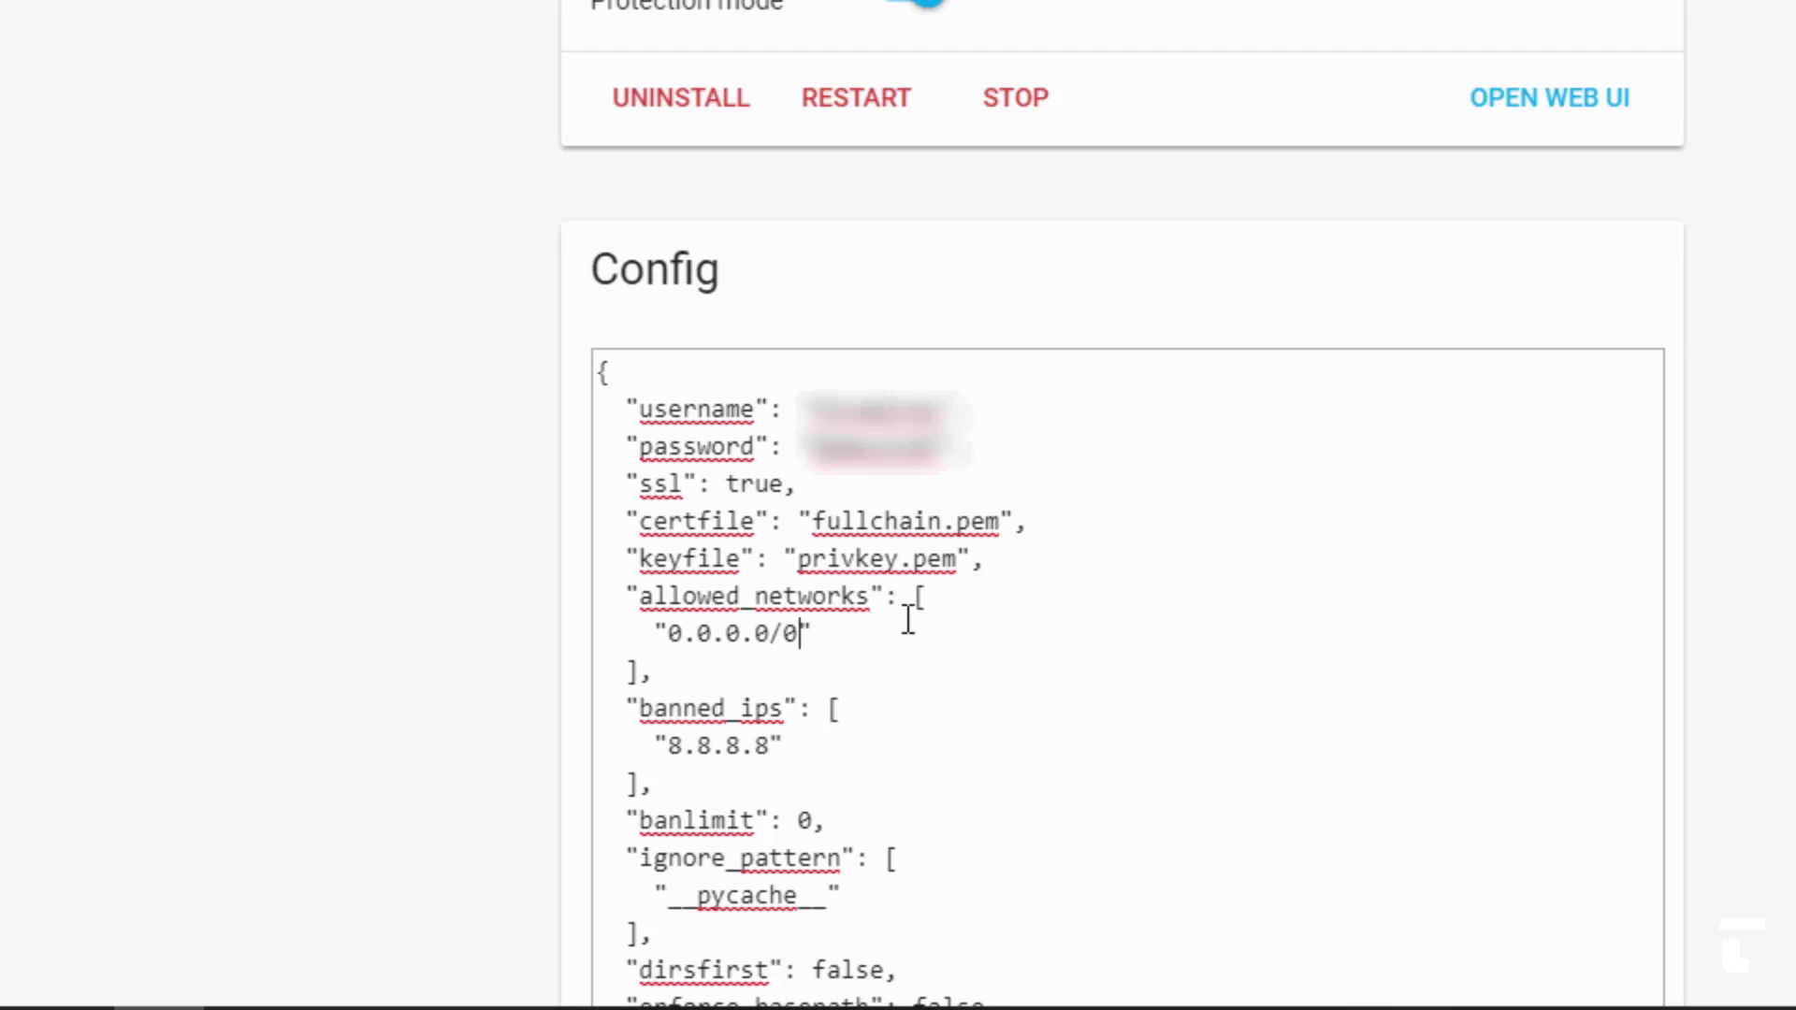
- Save the Configurator add-on config and restart the add-on
scroll(1123, 505, "down", 4)
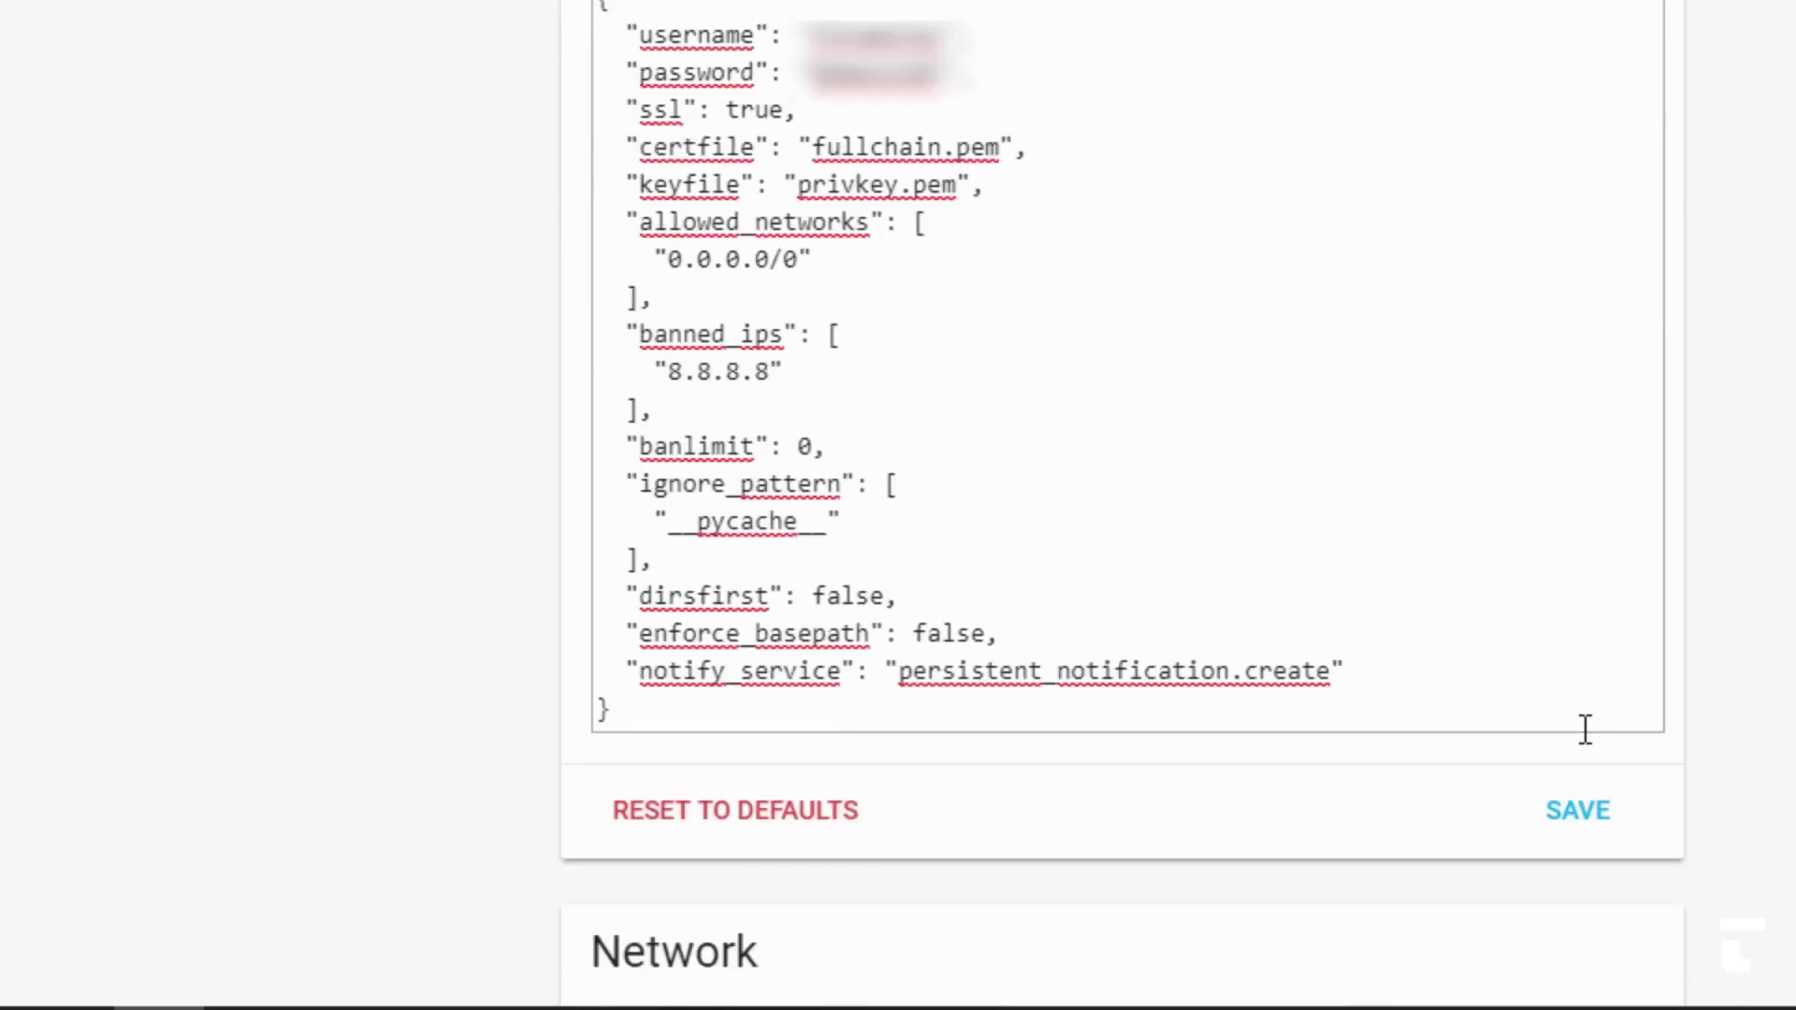
left_click(1571, 830)
scroll(1195, 321, "up", 4)
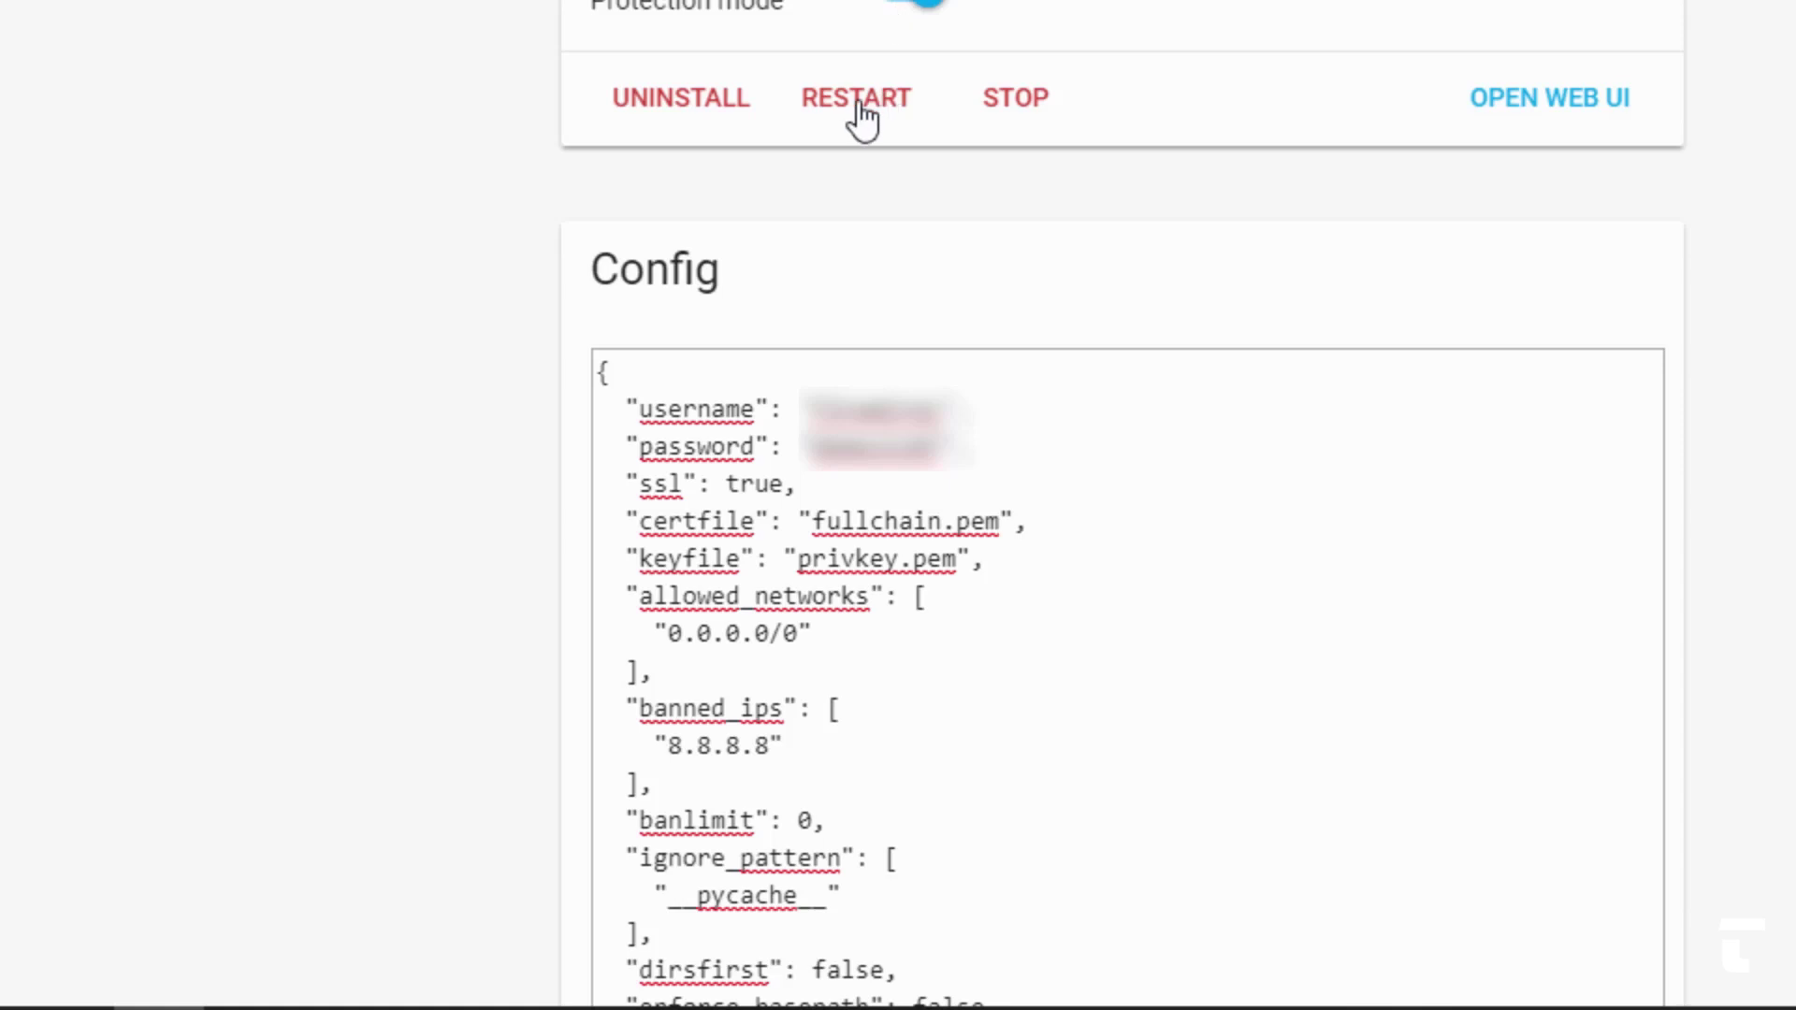
left_click(862, 113)
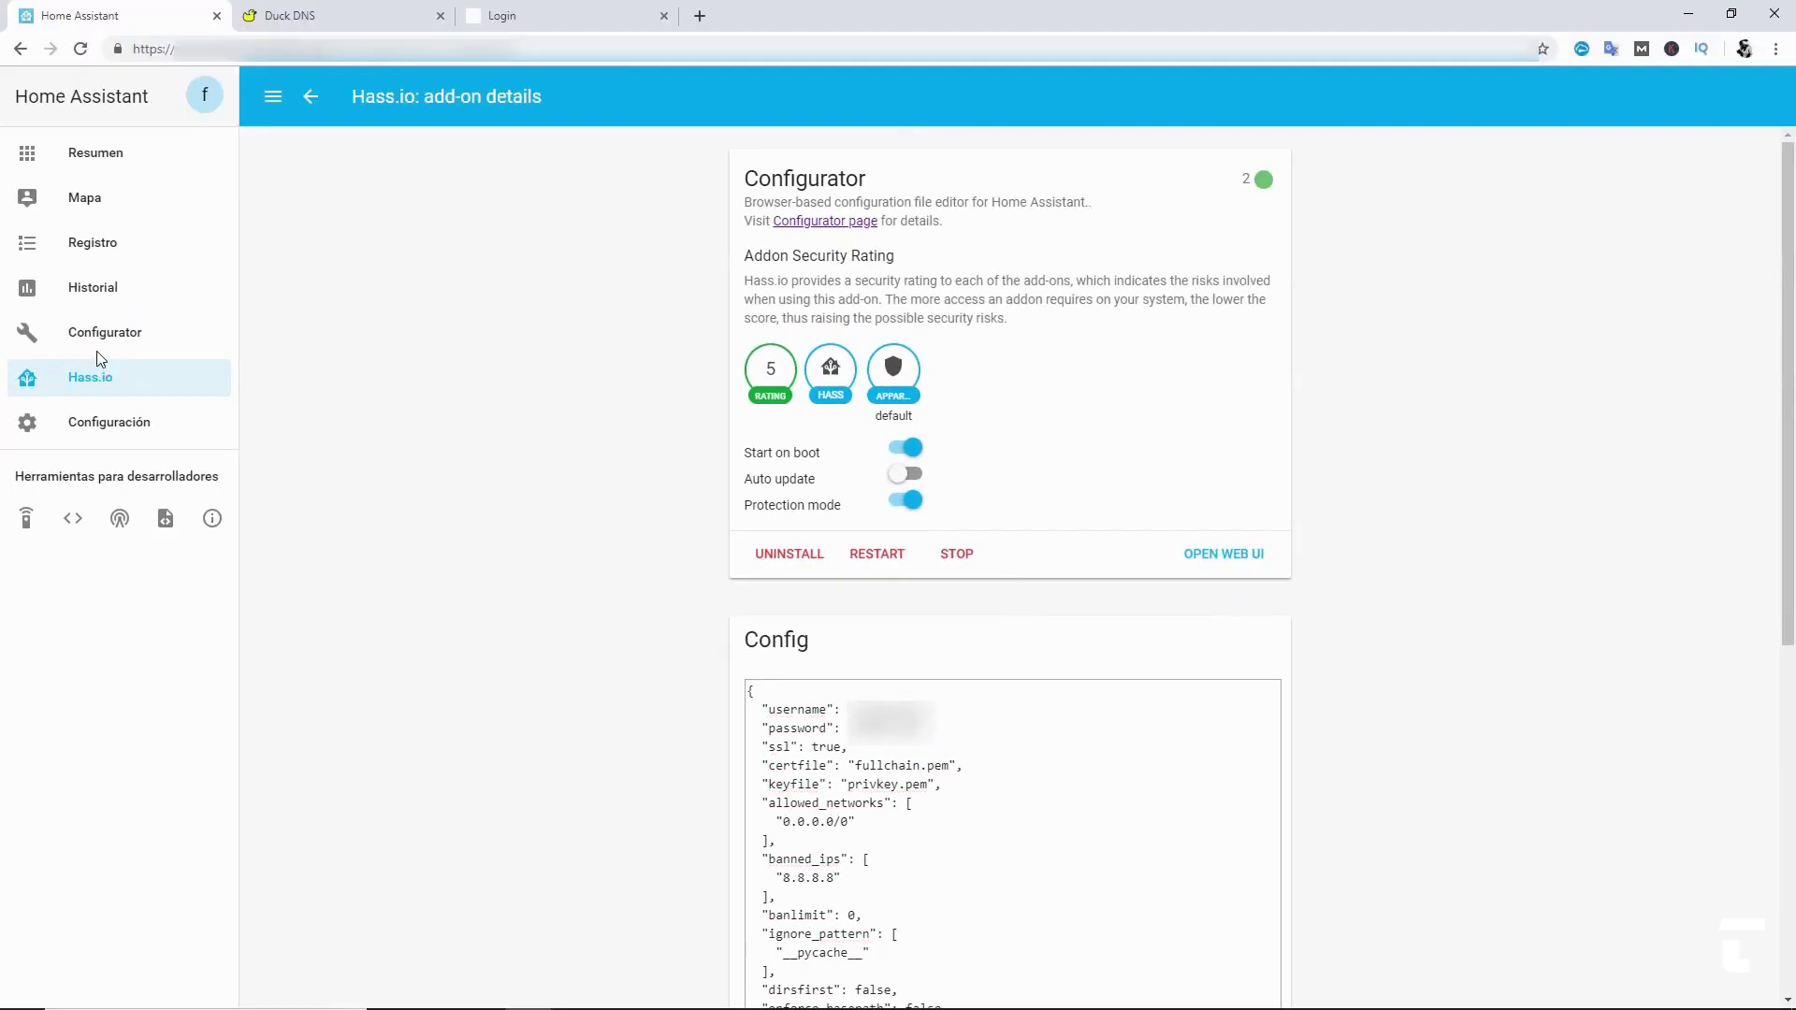
- Load Configurator via Duck DNS, then view the Salón motion and Puerta Balcón sensors on the phone
left_click(94, 342)
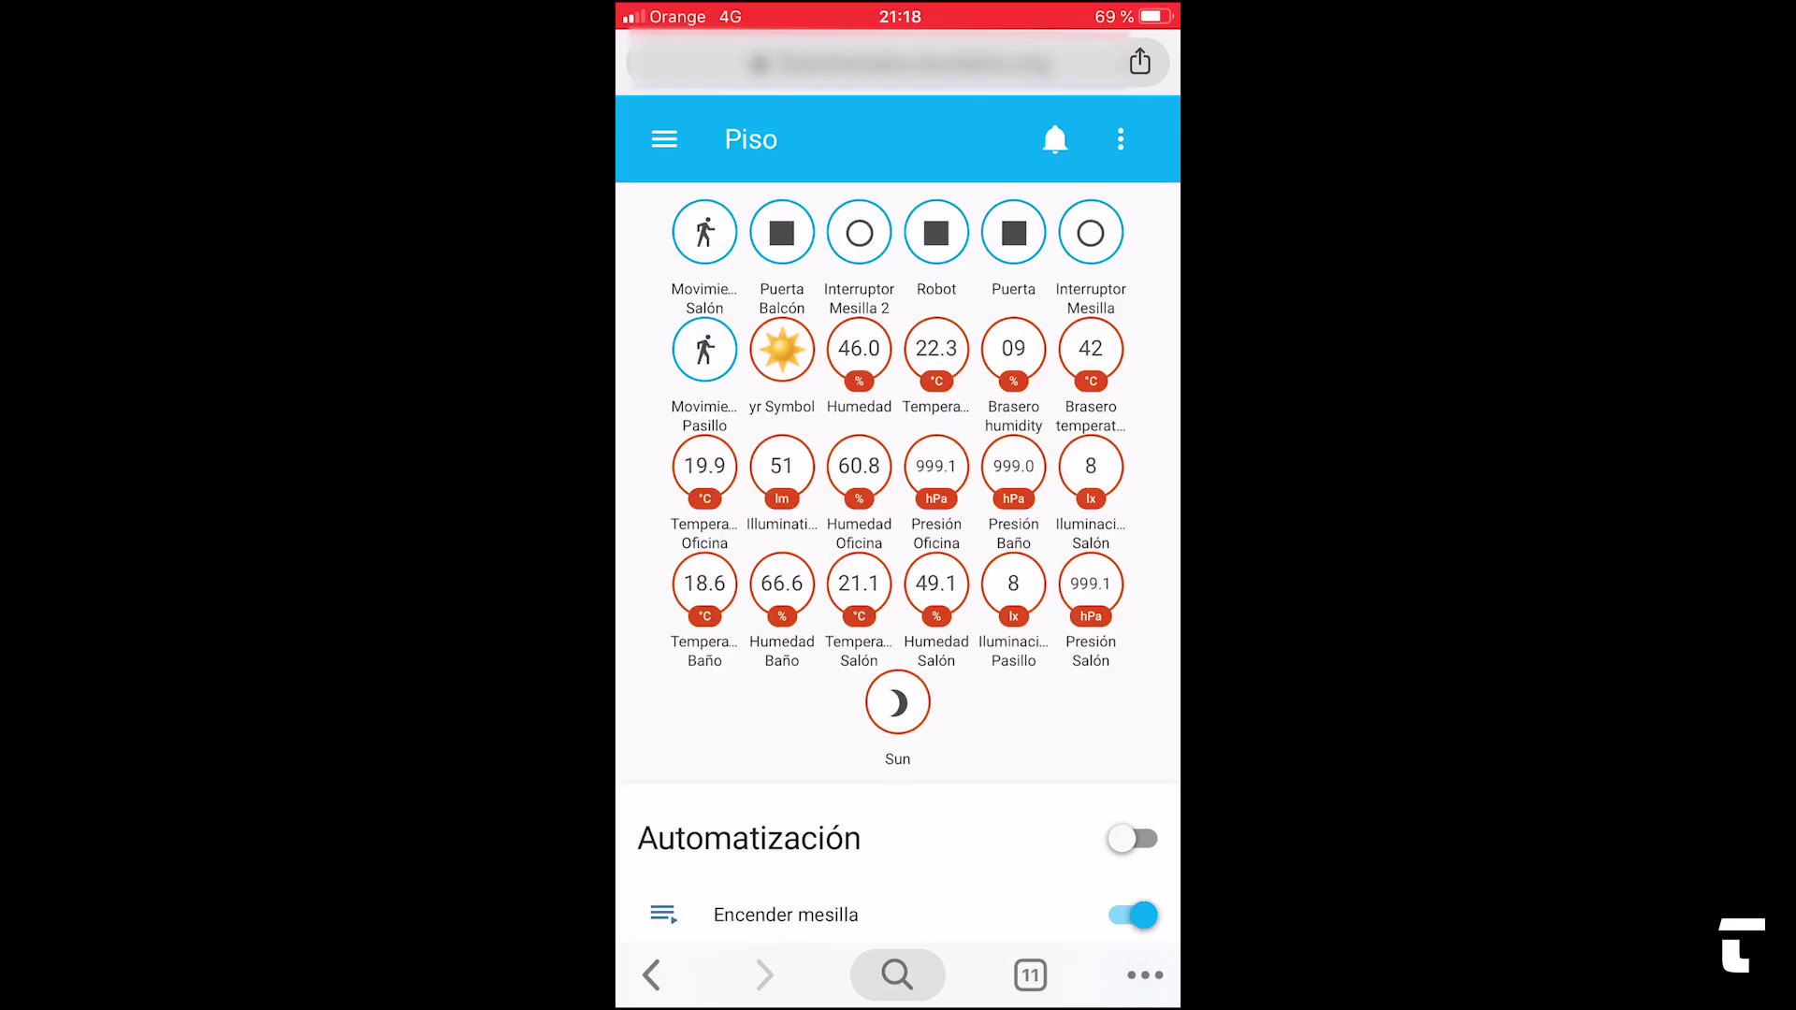
left_click(704, 232)
left_click(662, 138)
left_click(782, 232)
left_click(663, 139)
- Scroll the phone's Piso dashboard down to the Luz and Interruptor cards
scroll(898, 523, "down", 8)
scroll(898, 524, "down", 6)
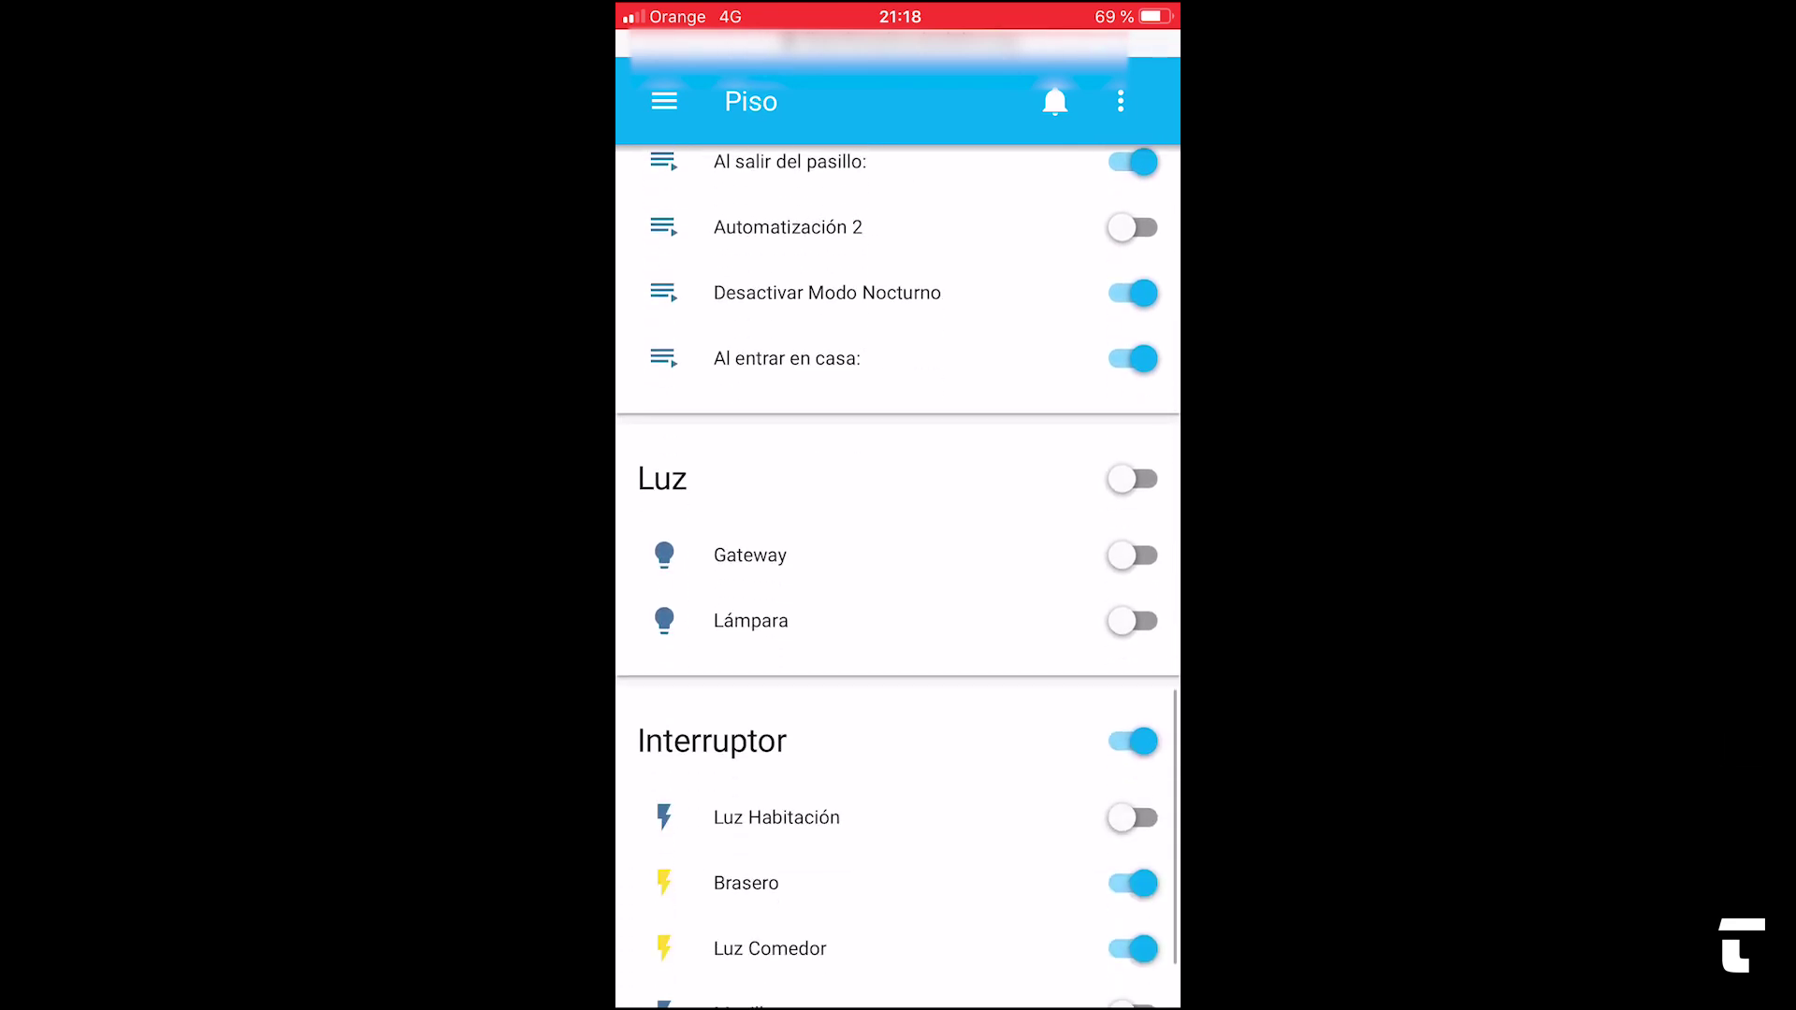